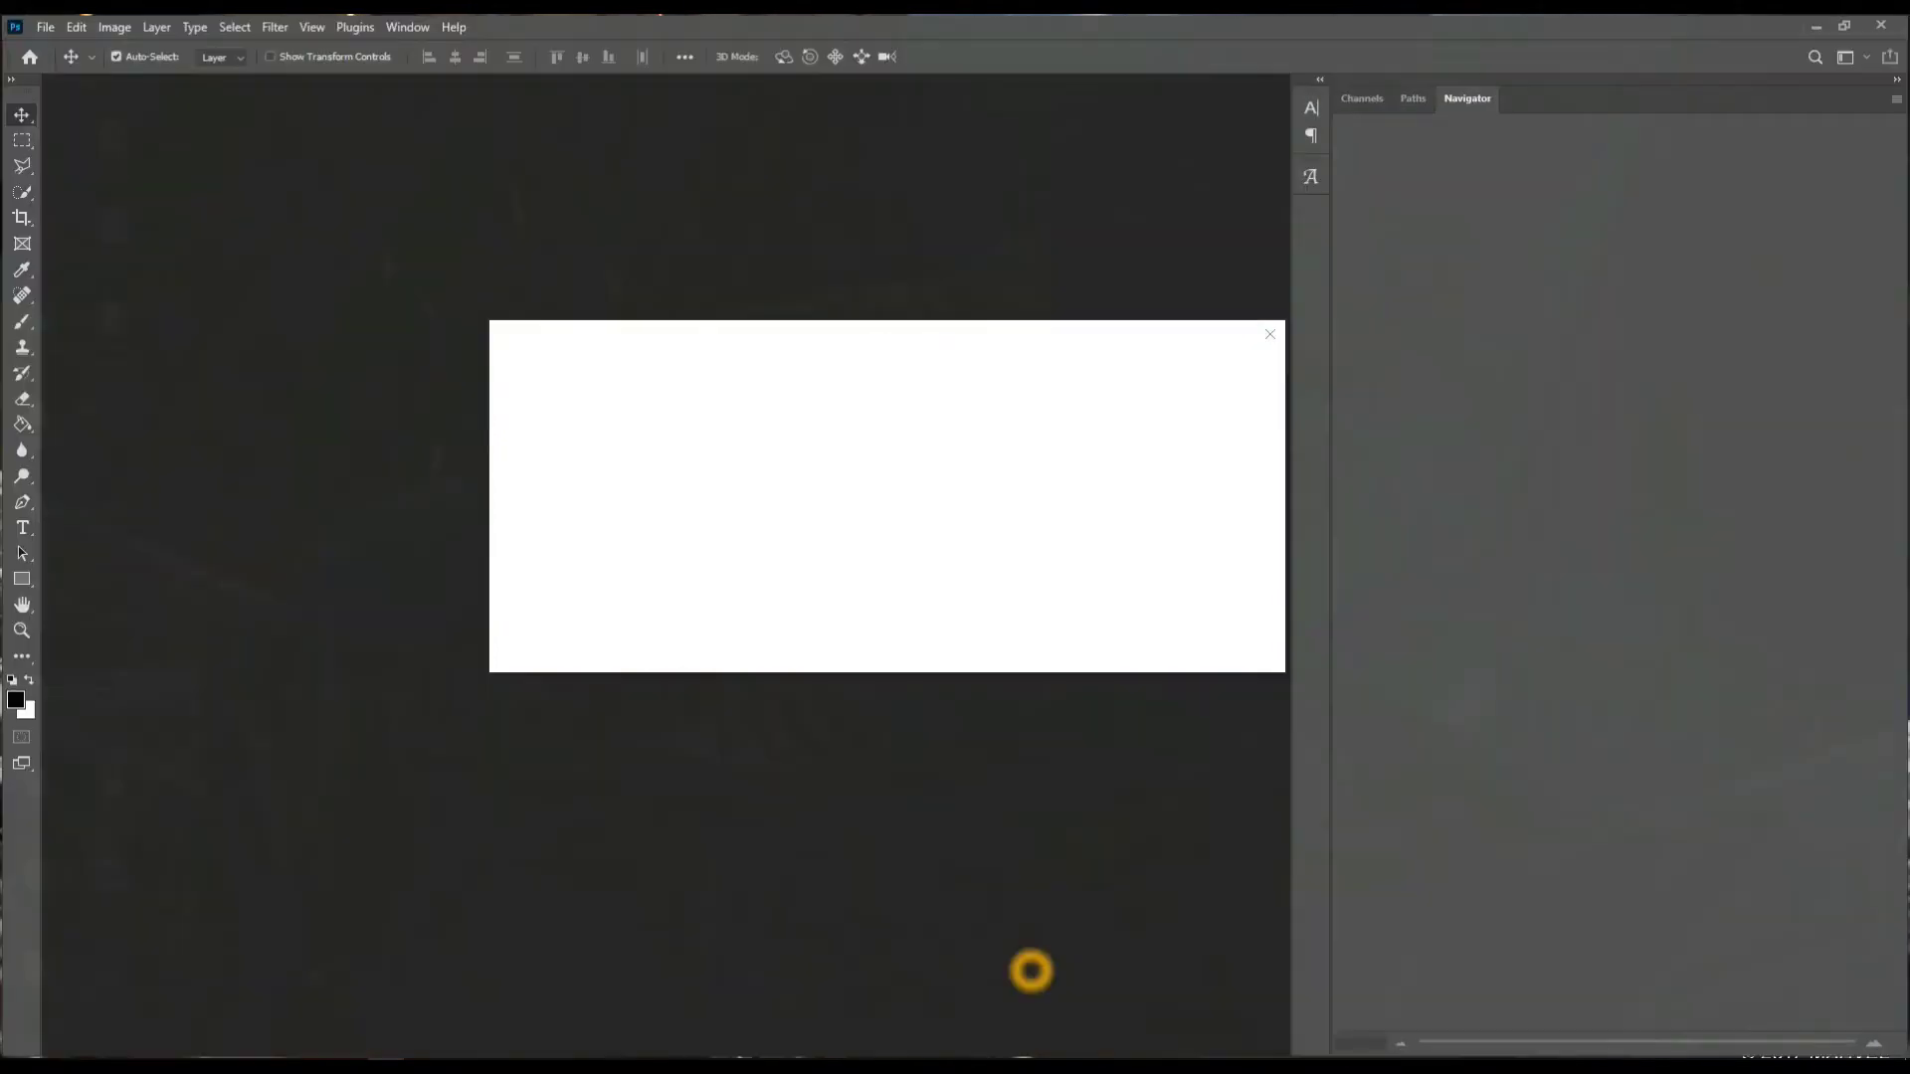
- Close the Home screen to reach the empty workspace, briefly starting File > Open
left_click(1269, 334)
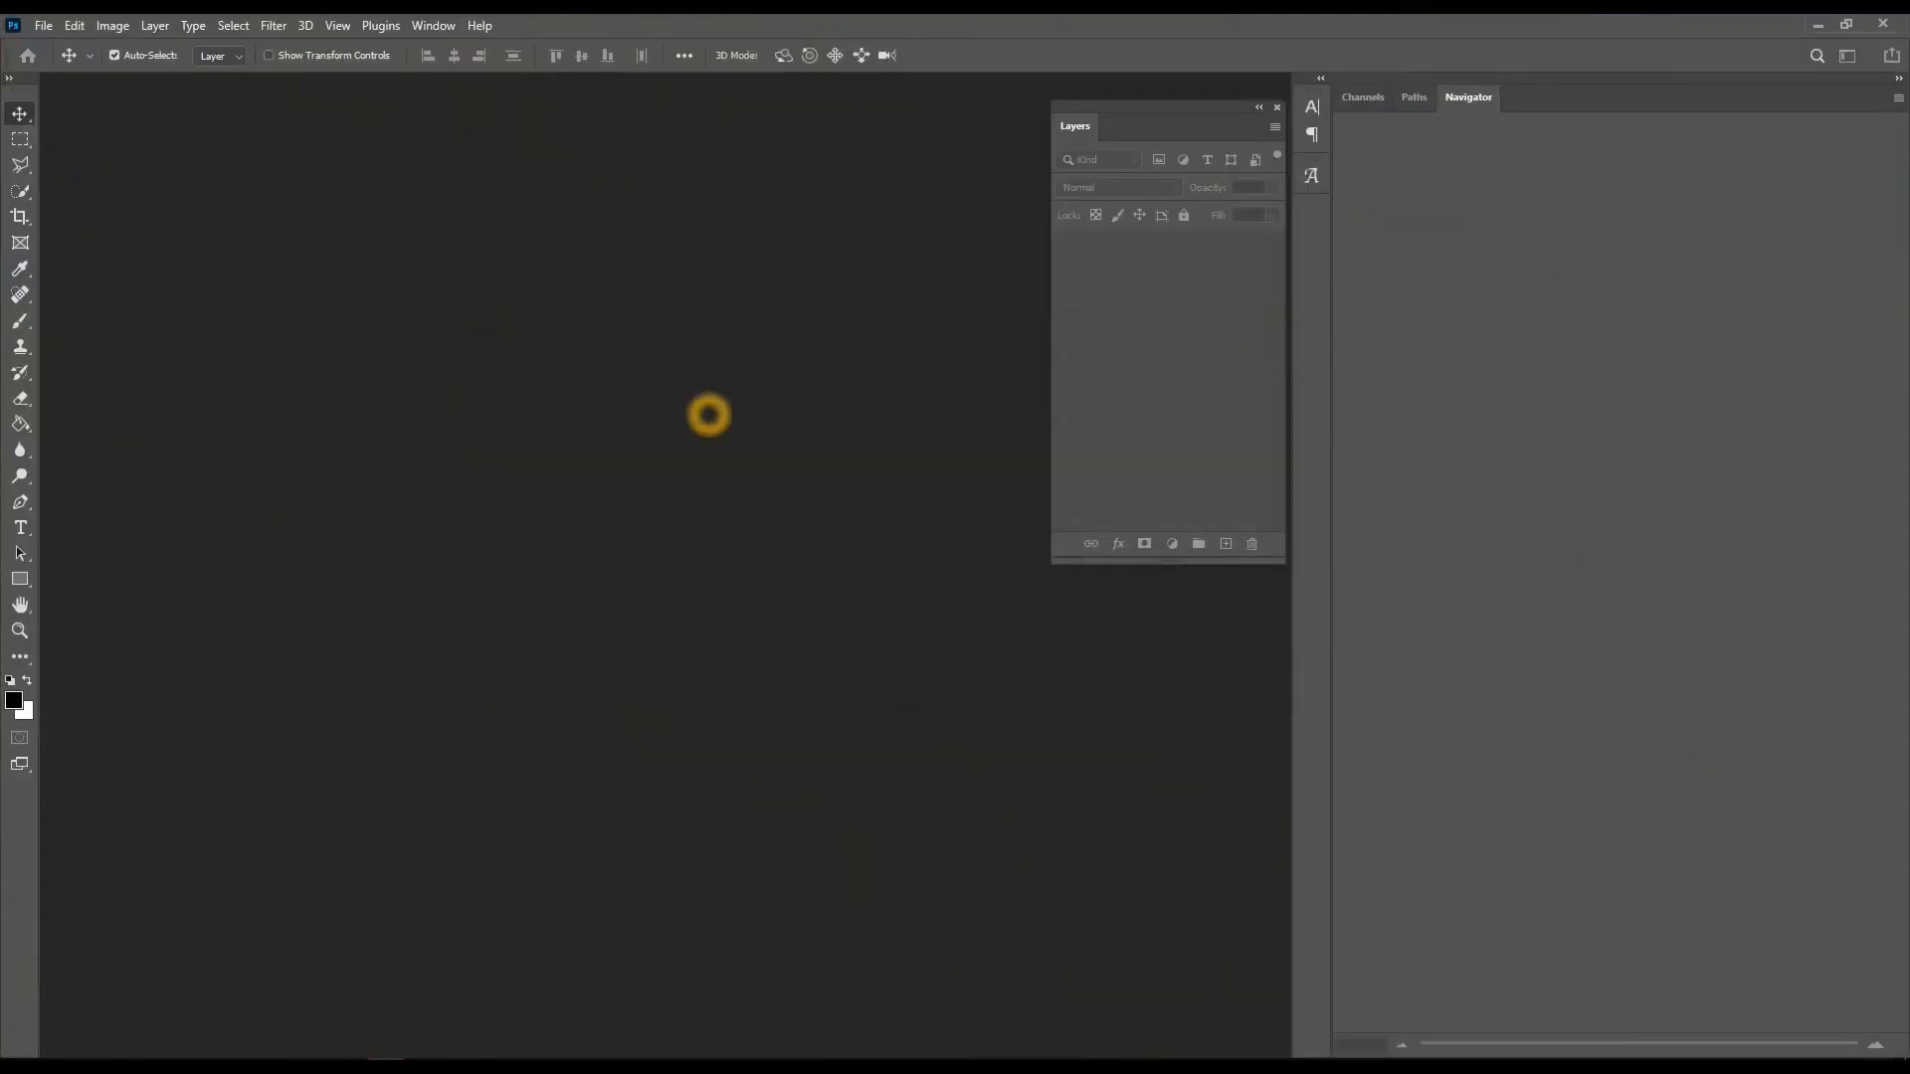
left_click(43, 25)
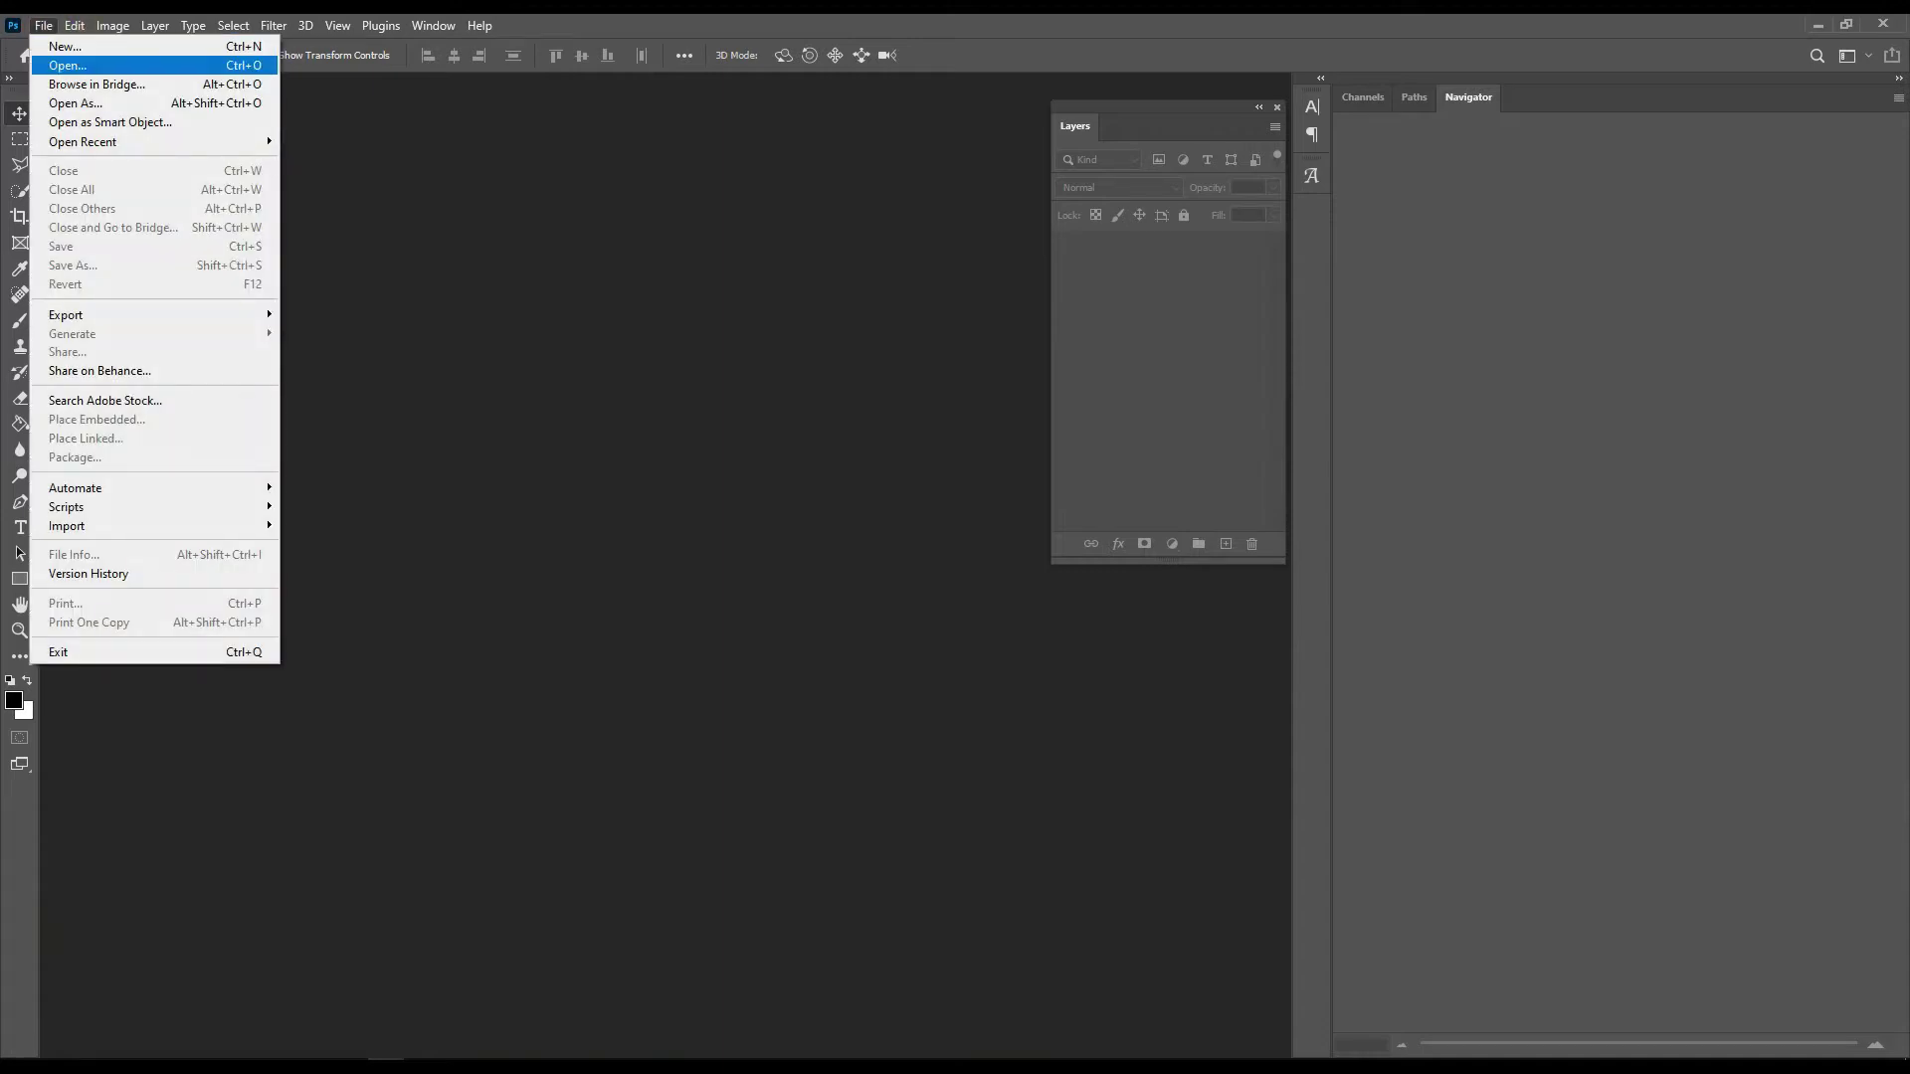
left_click(60, 61)
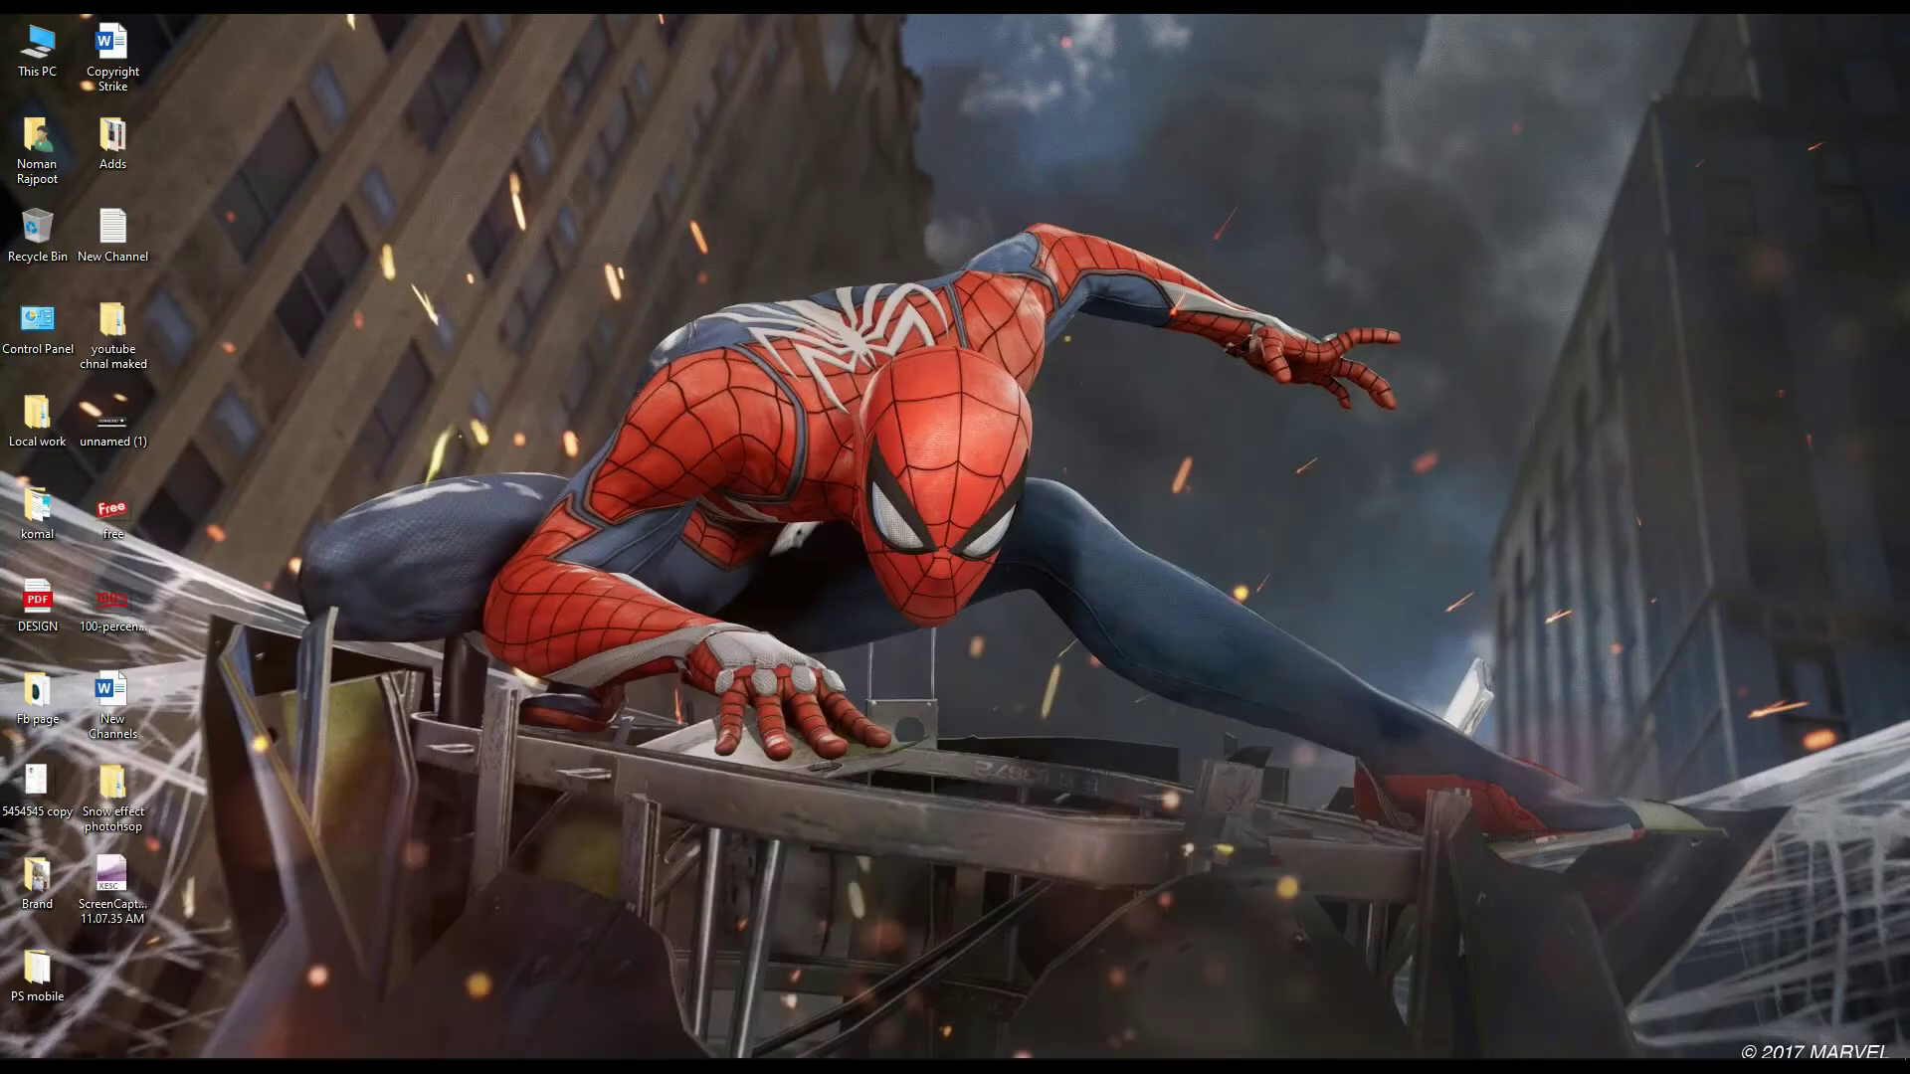
- Extract the Snow text archive from Snow effect photoshop > Compressed into a Snow text folder
double_click(112, 791)
left_click(827, 159)
double_click(828, 159)
left_click(810, 152)
right_click(813, 150)
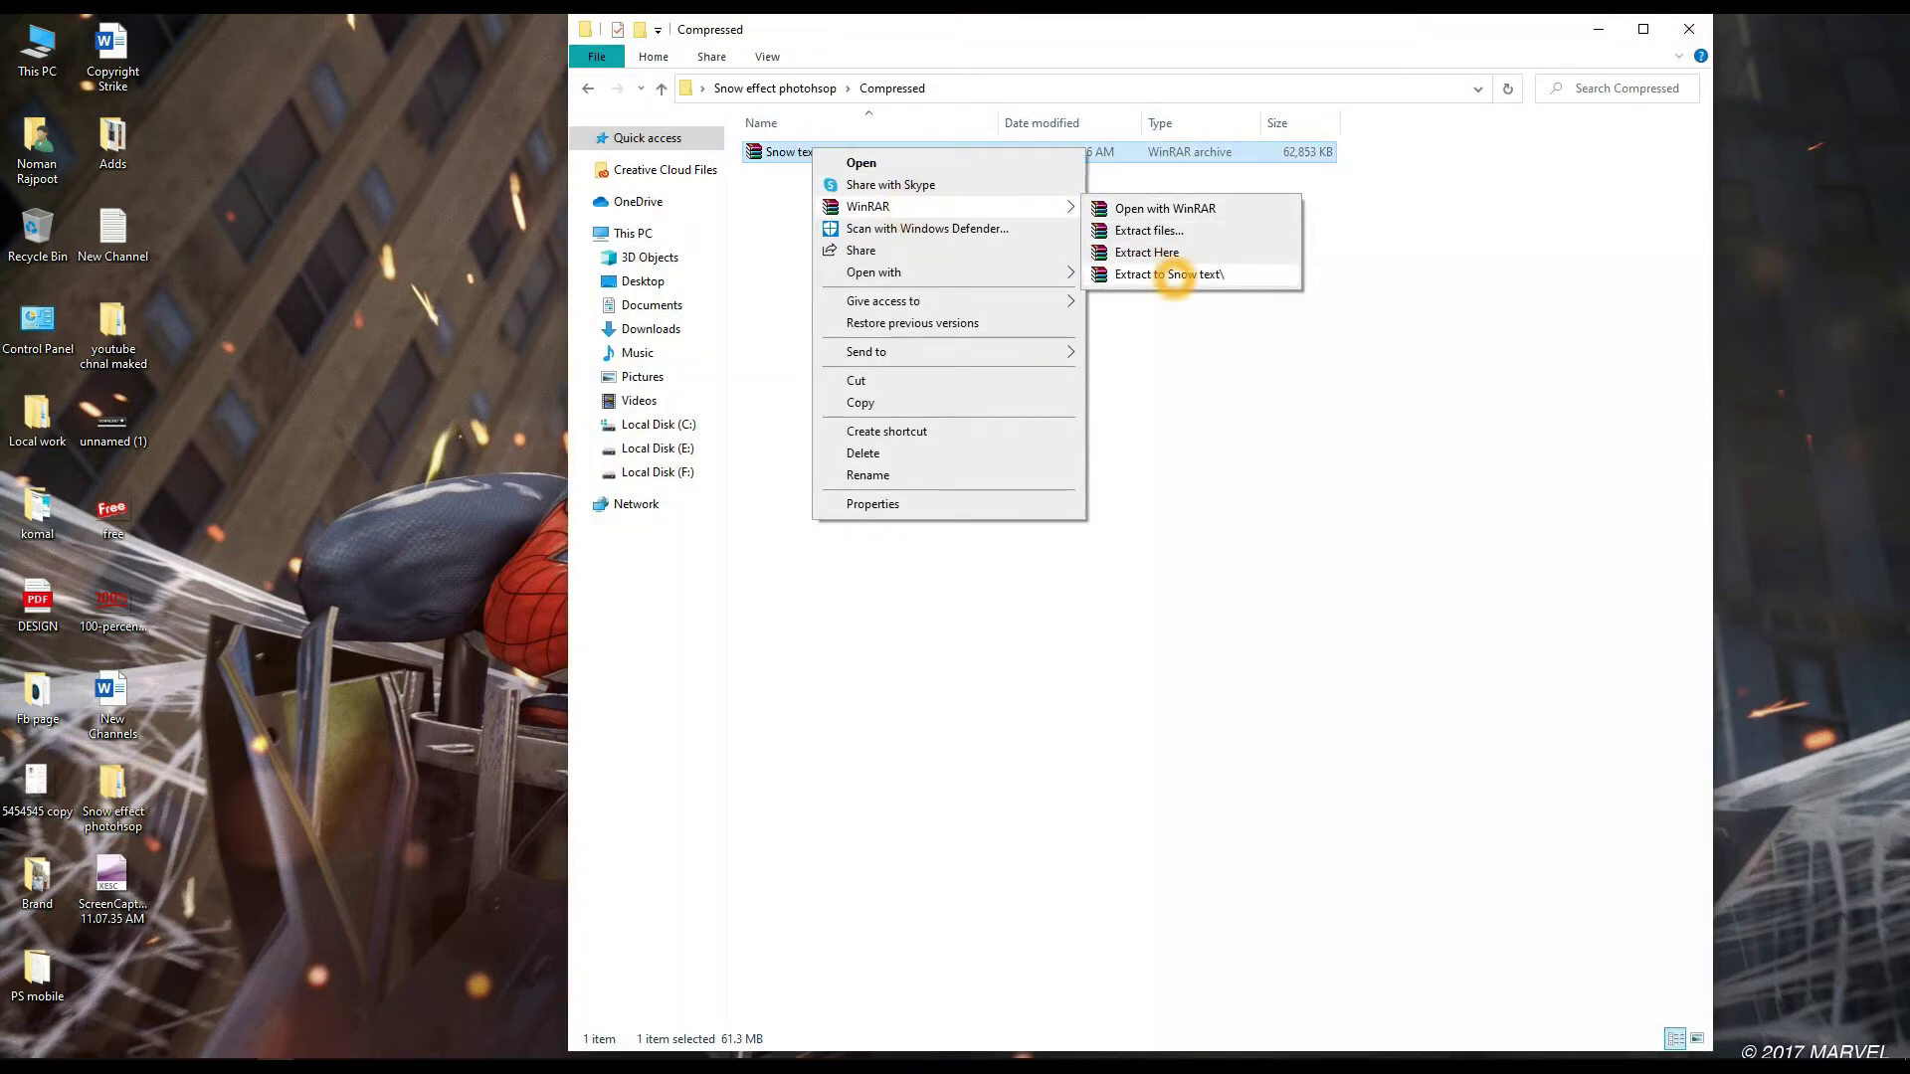
left_click(1174, 275)
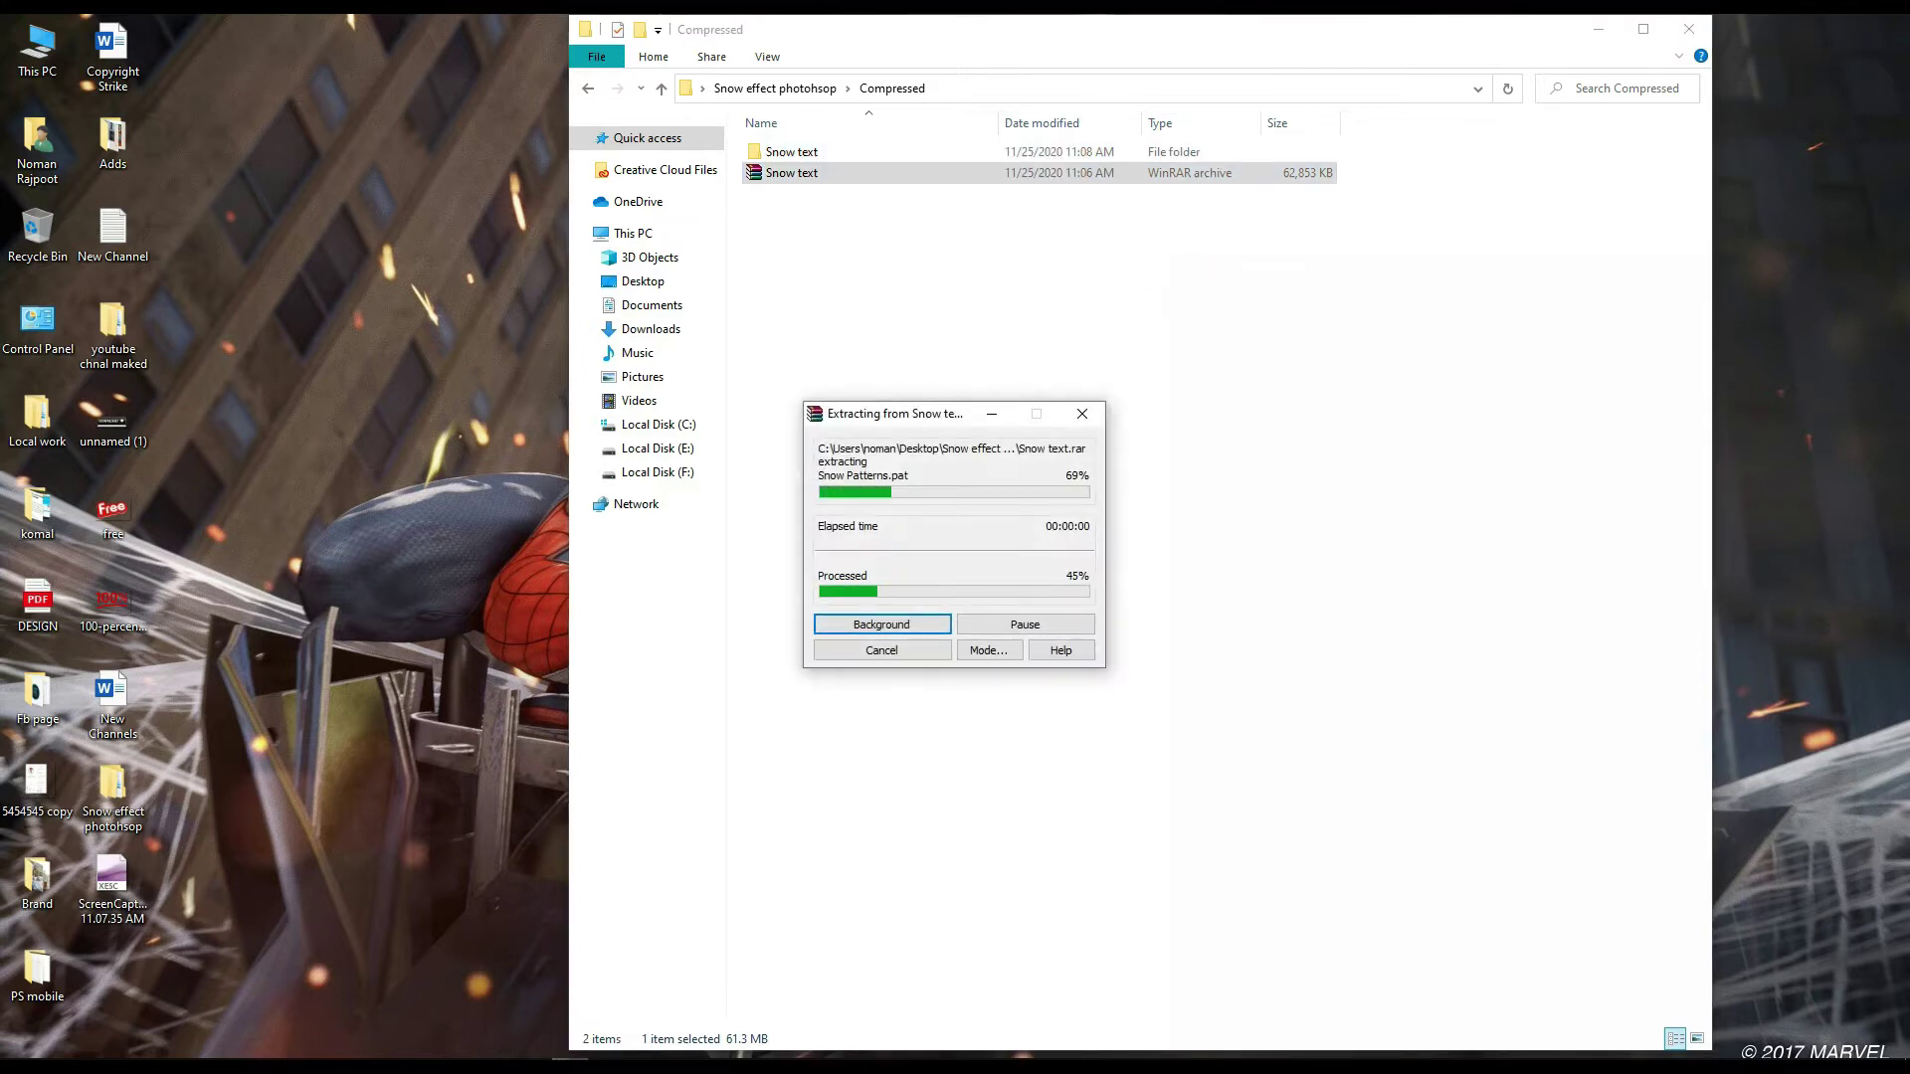
- Open the extracted Snow text folder and look through the template and Action Files
left_click(813, 151)
double_click(814, 152)
double_click(810, 151)
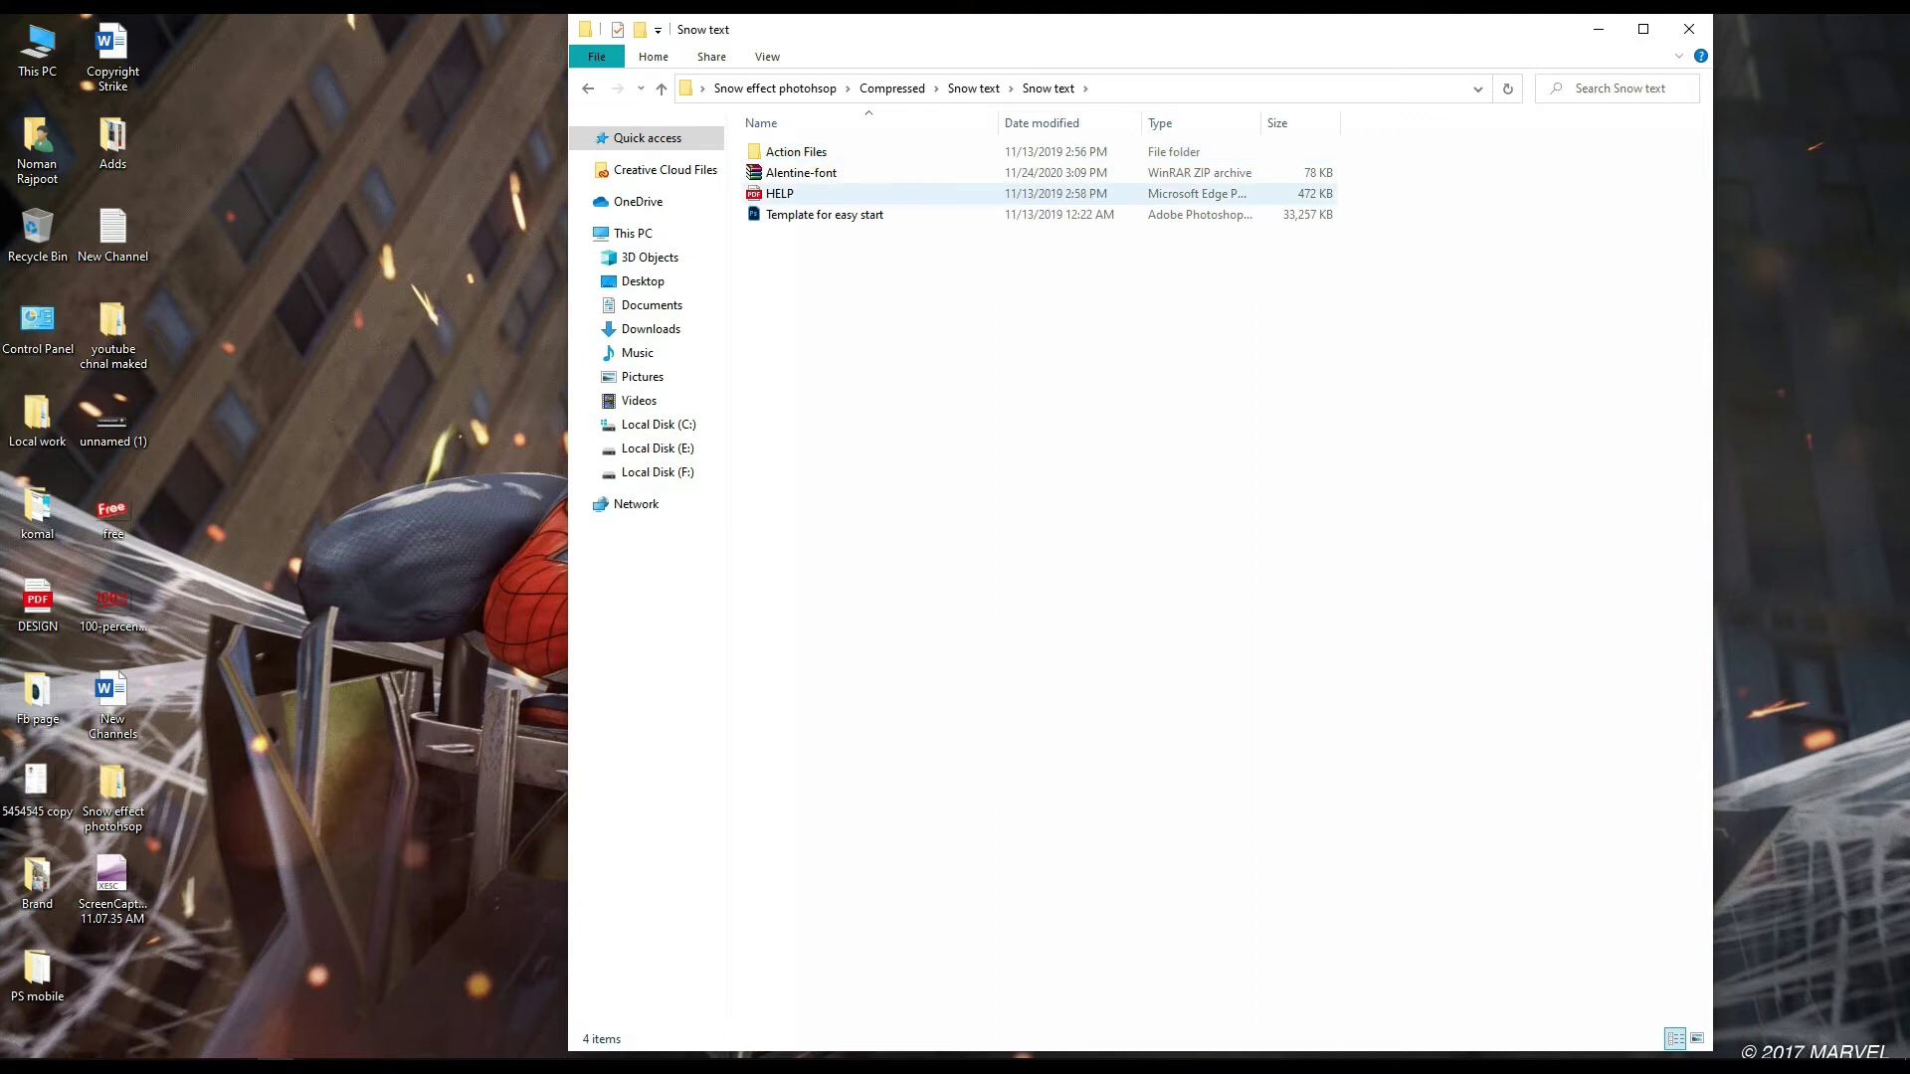
left_click(861, 270)
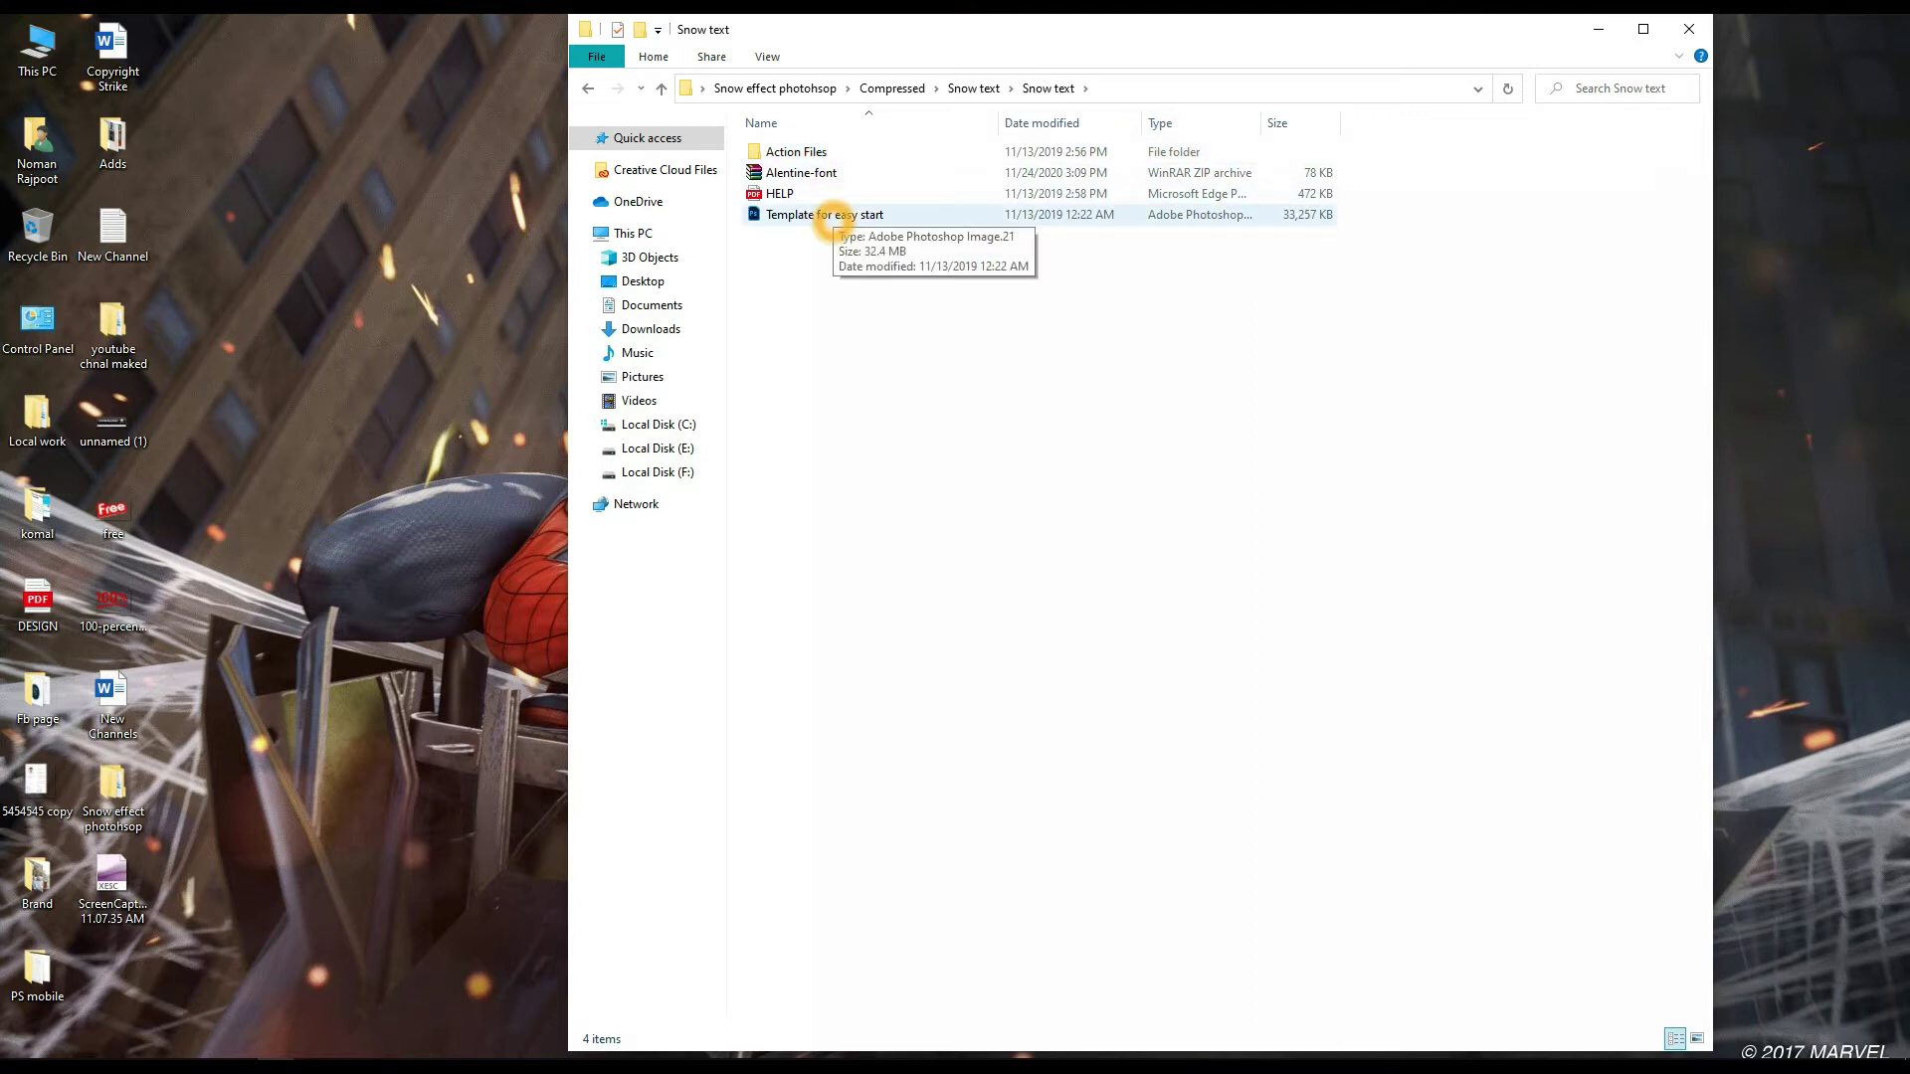
left_click(866, 219)
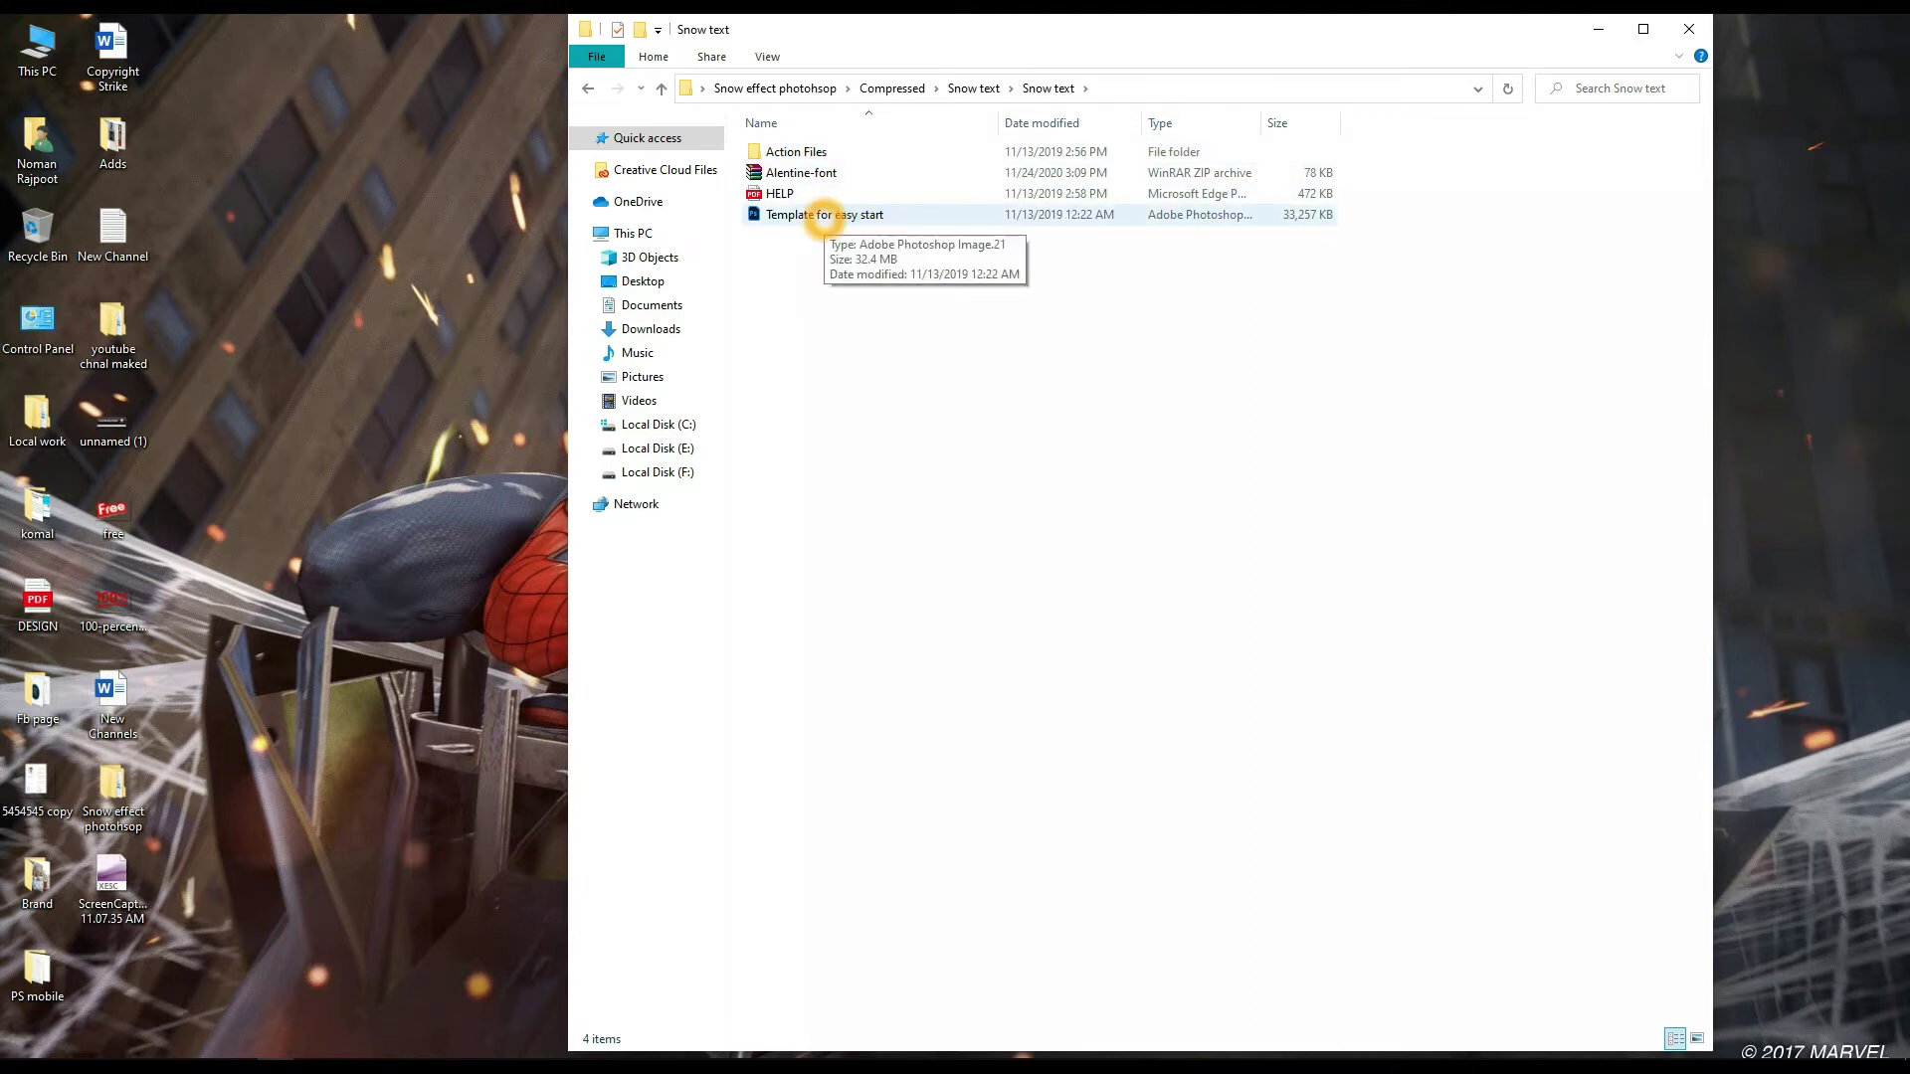
double_click(795, 152)
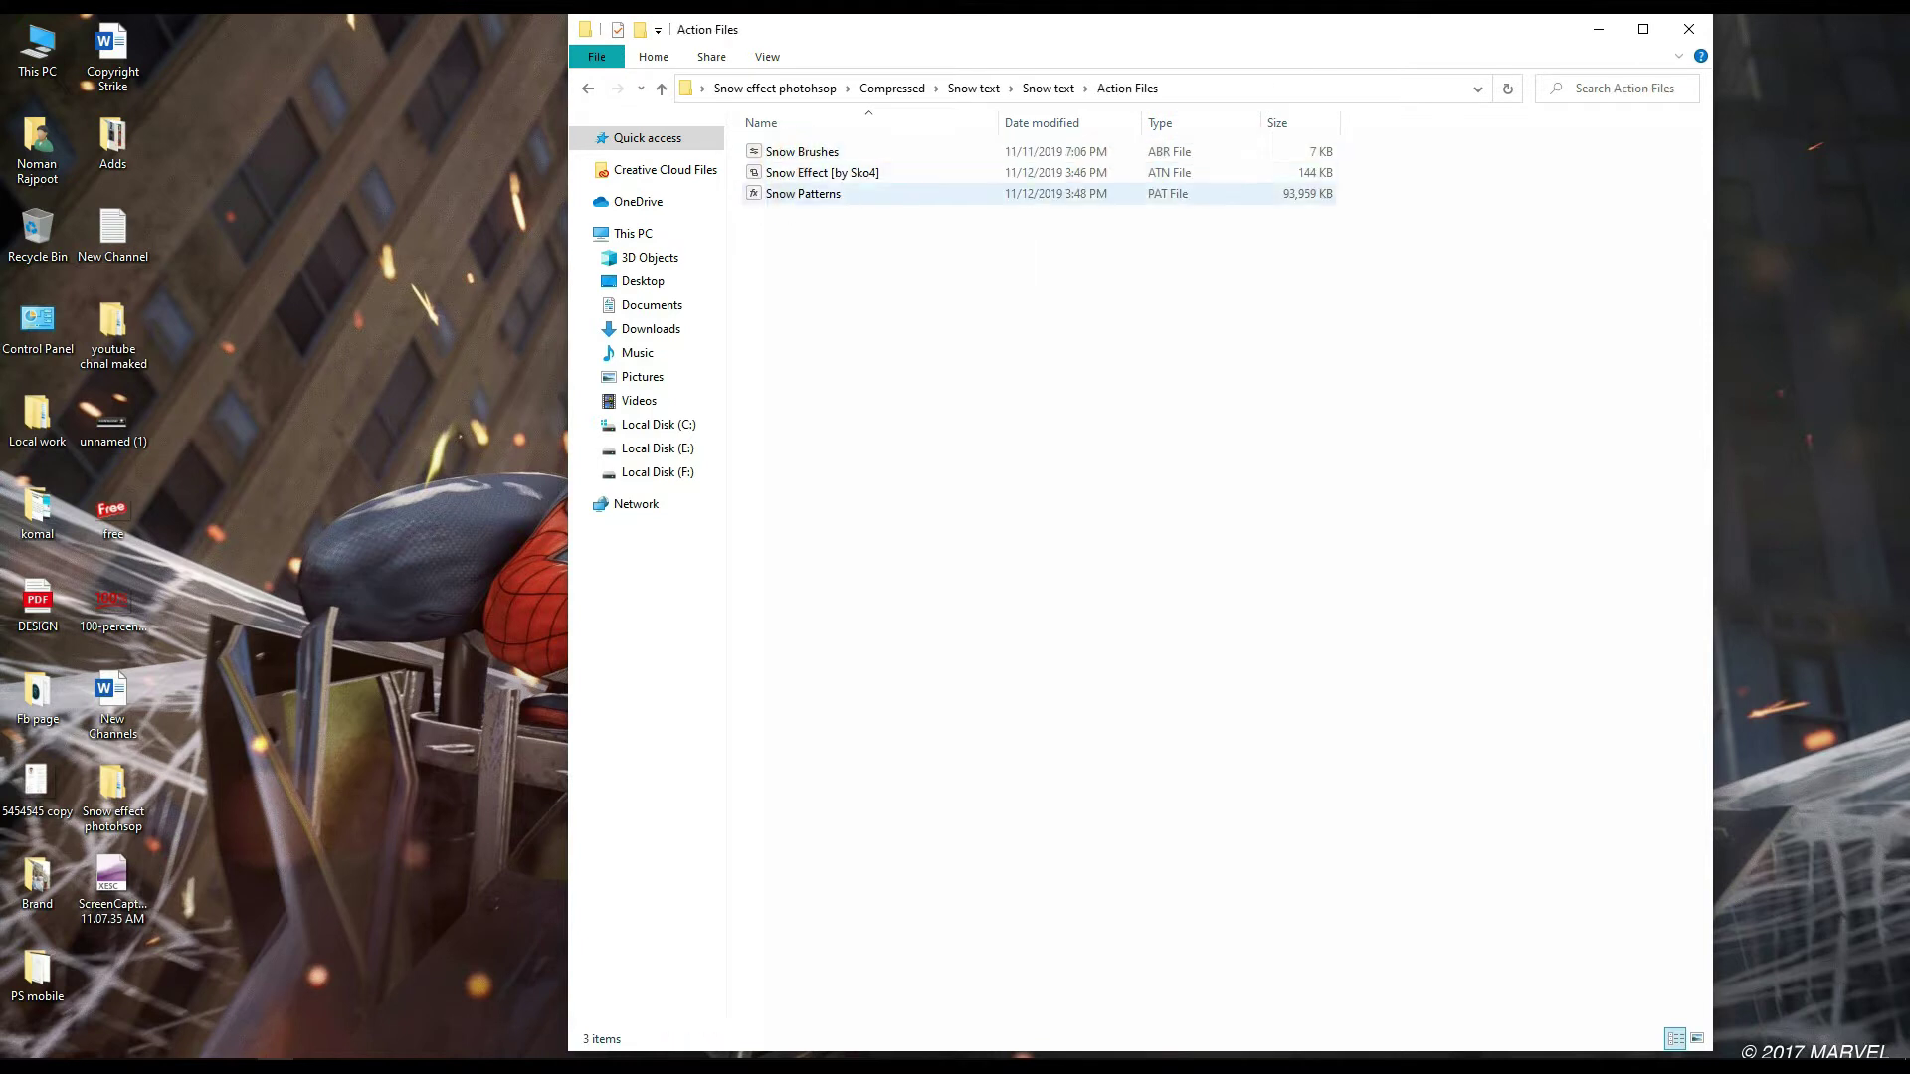
key("BackSpace")
- Extract the Alentine-font ZIP archive into the Snow text folder
left_click(821, 177)
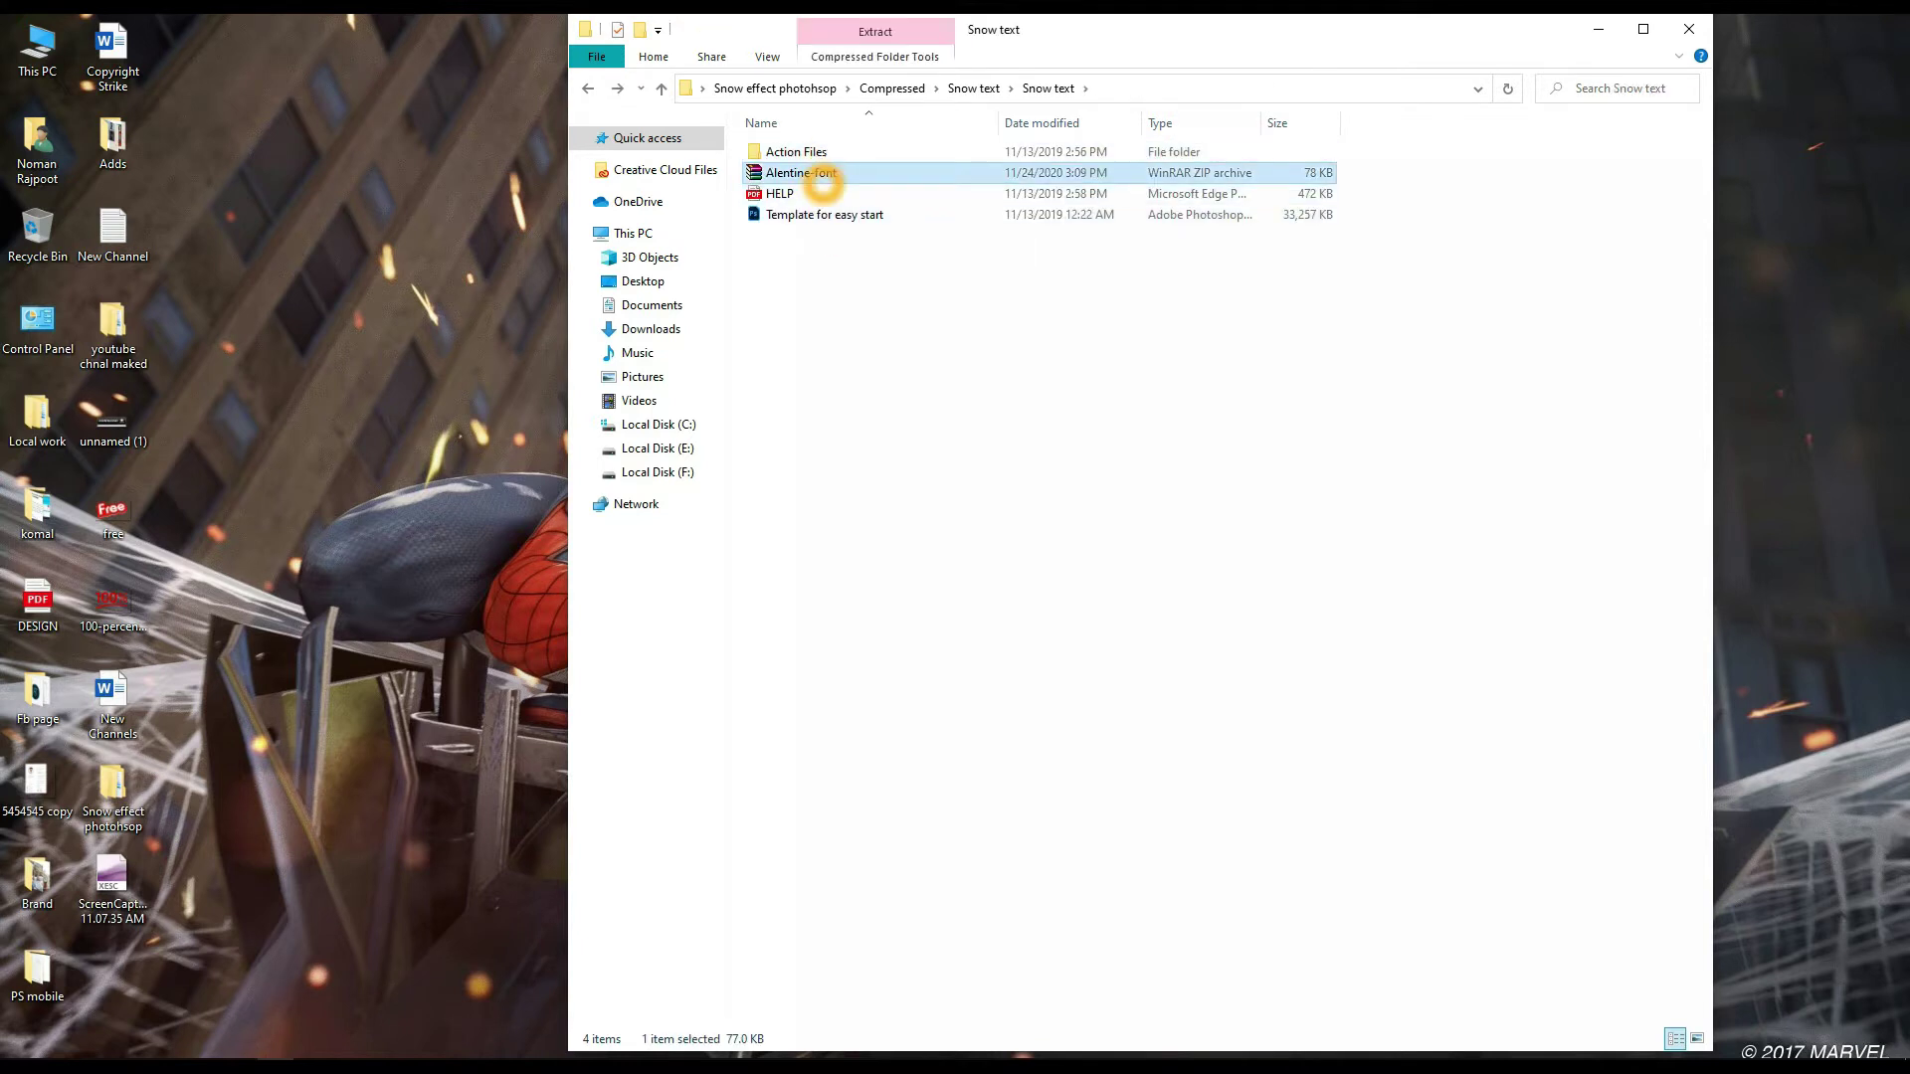
right_click(820, 174)
mouse_move(895, 233)
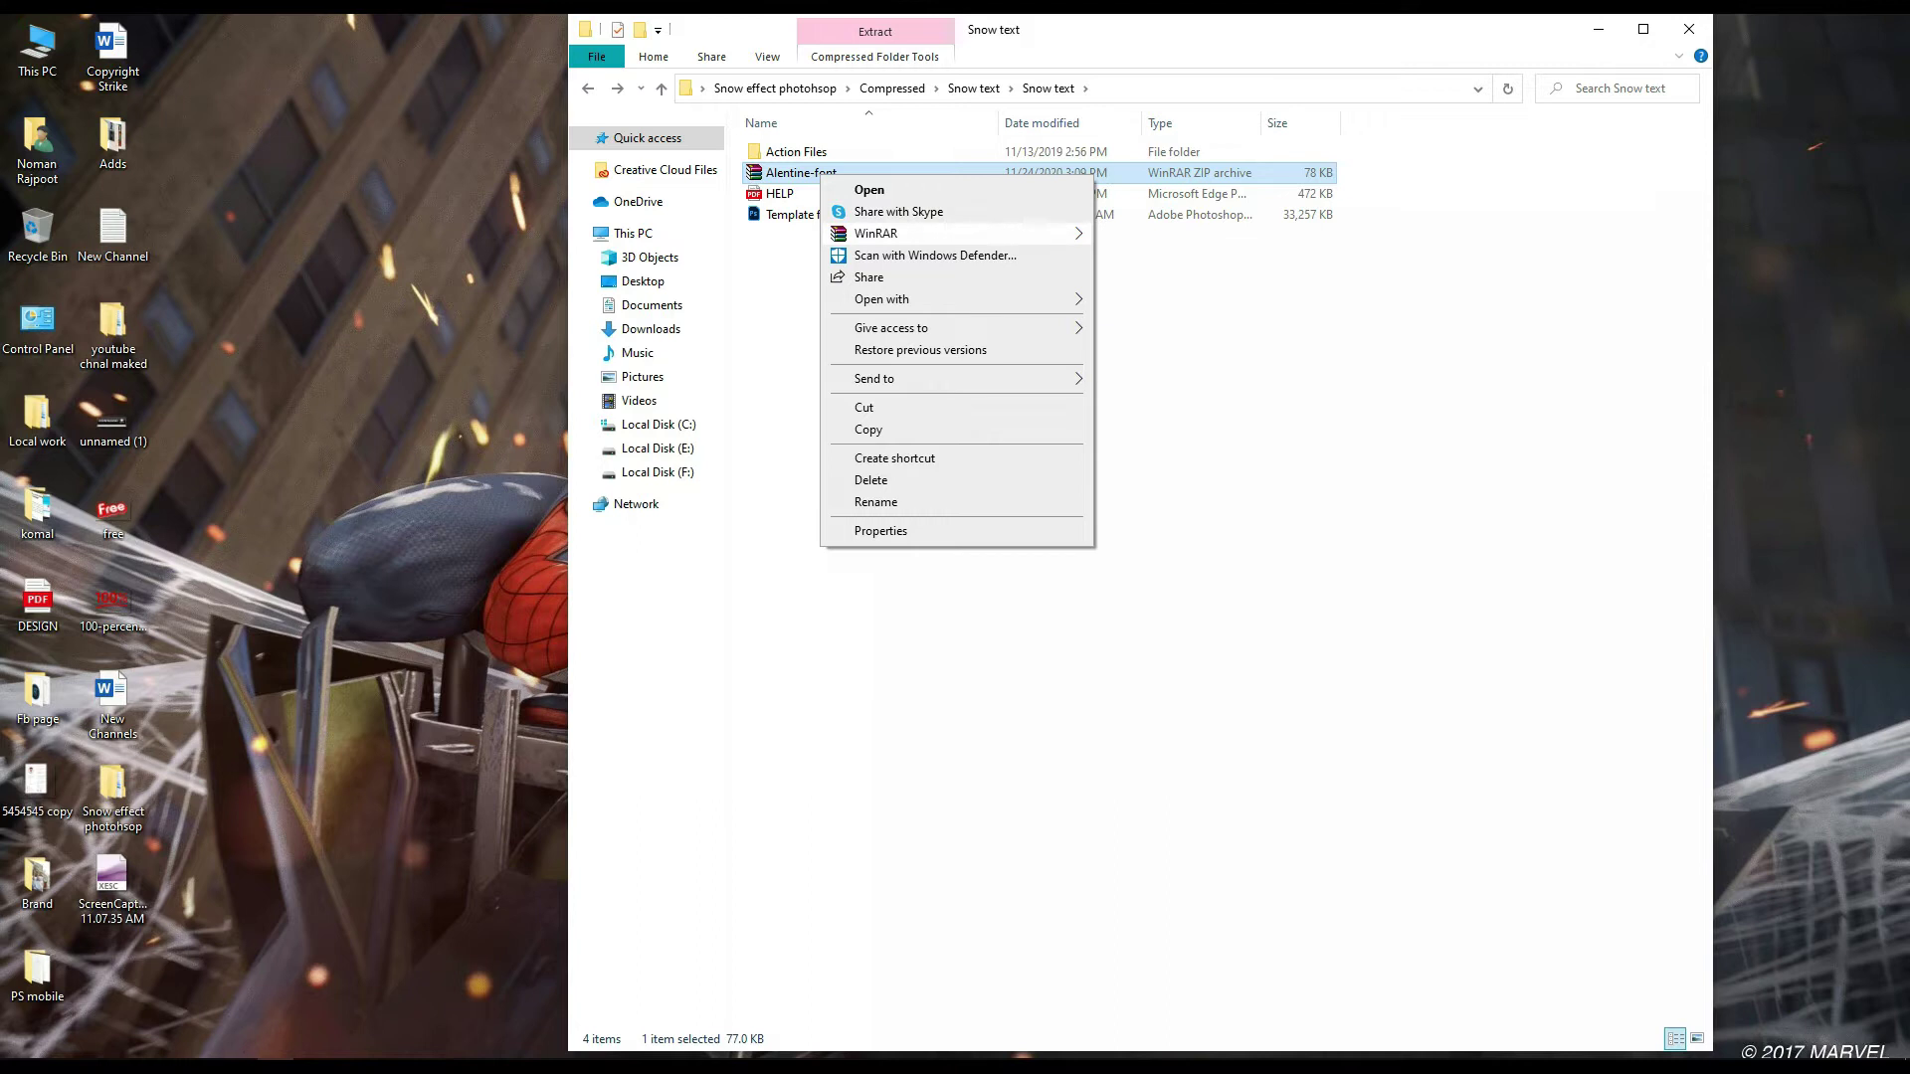
left_click(1154, 278)
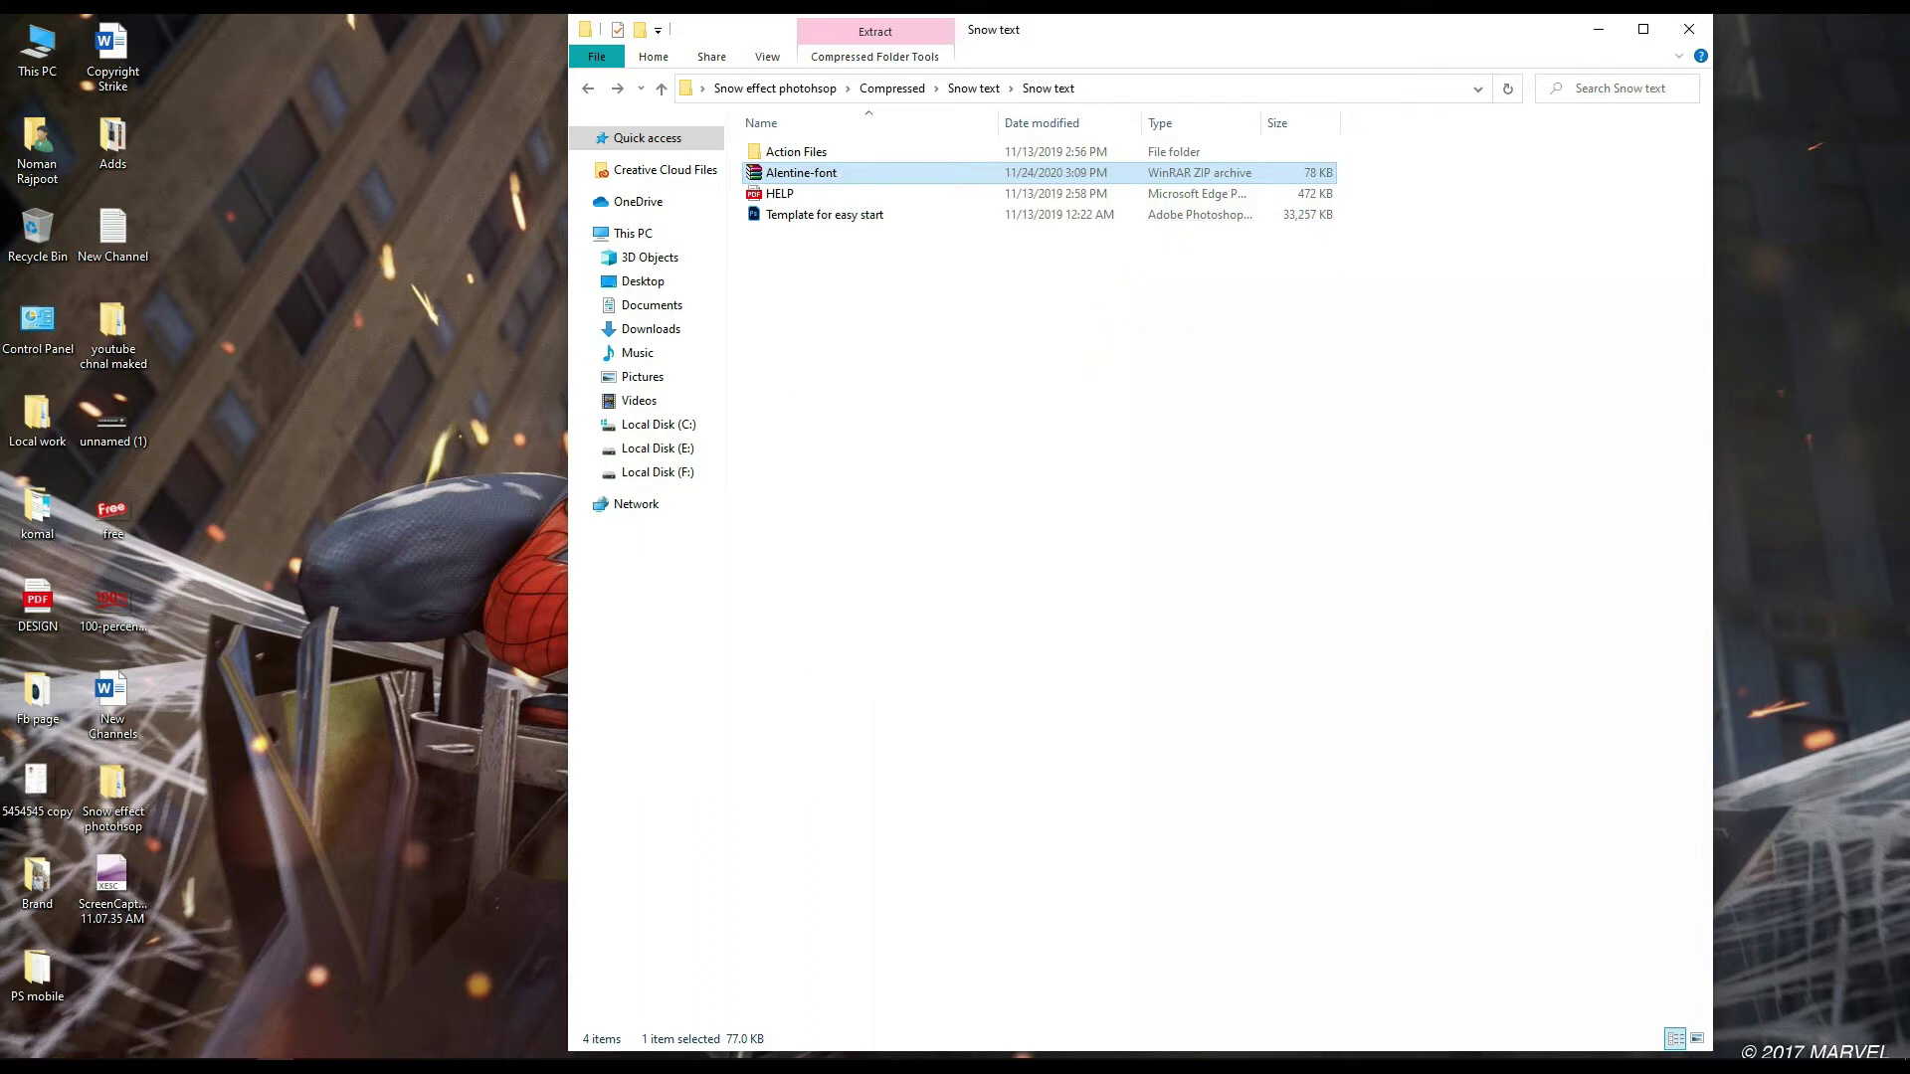
- Install the OpenType and TrueType Alentine fonts, declining to replace the existing one
double_click(796, 174)
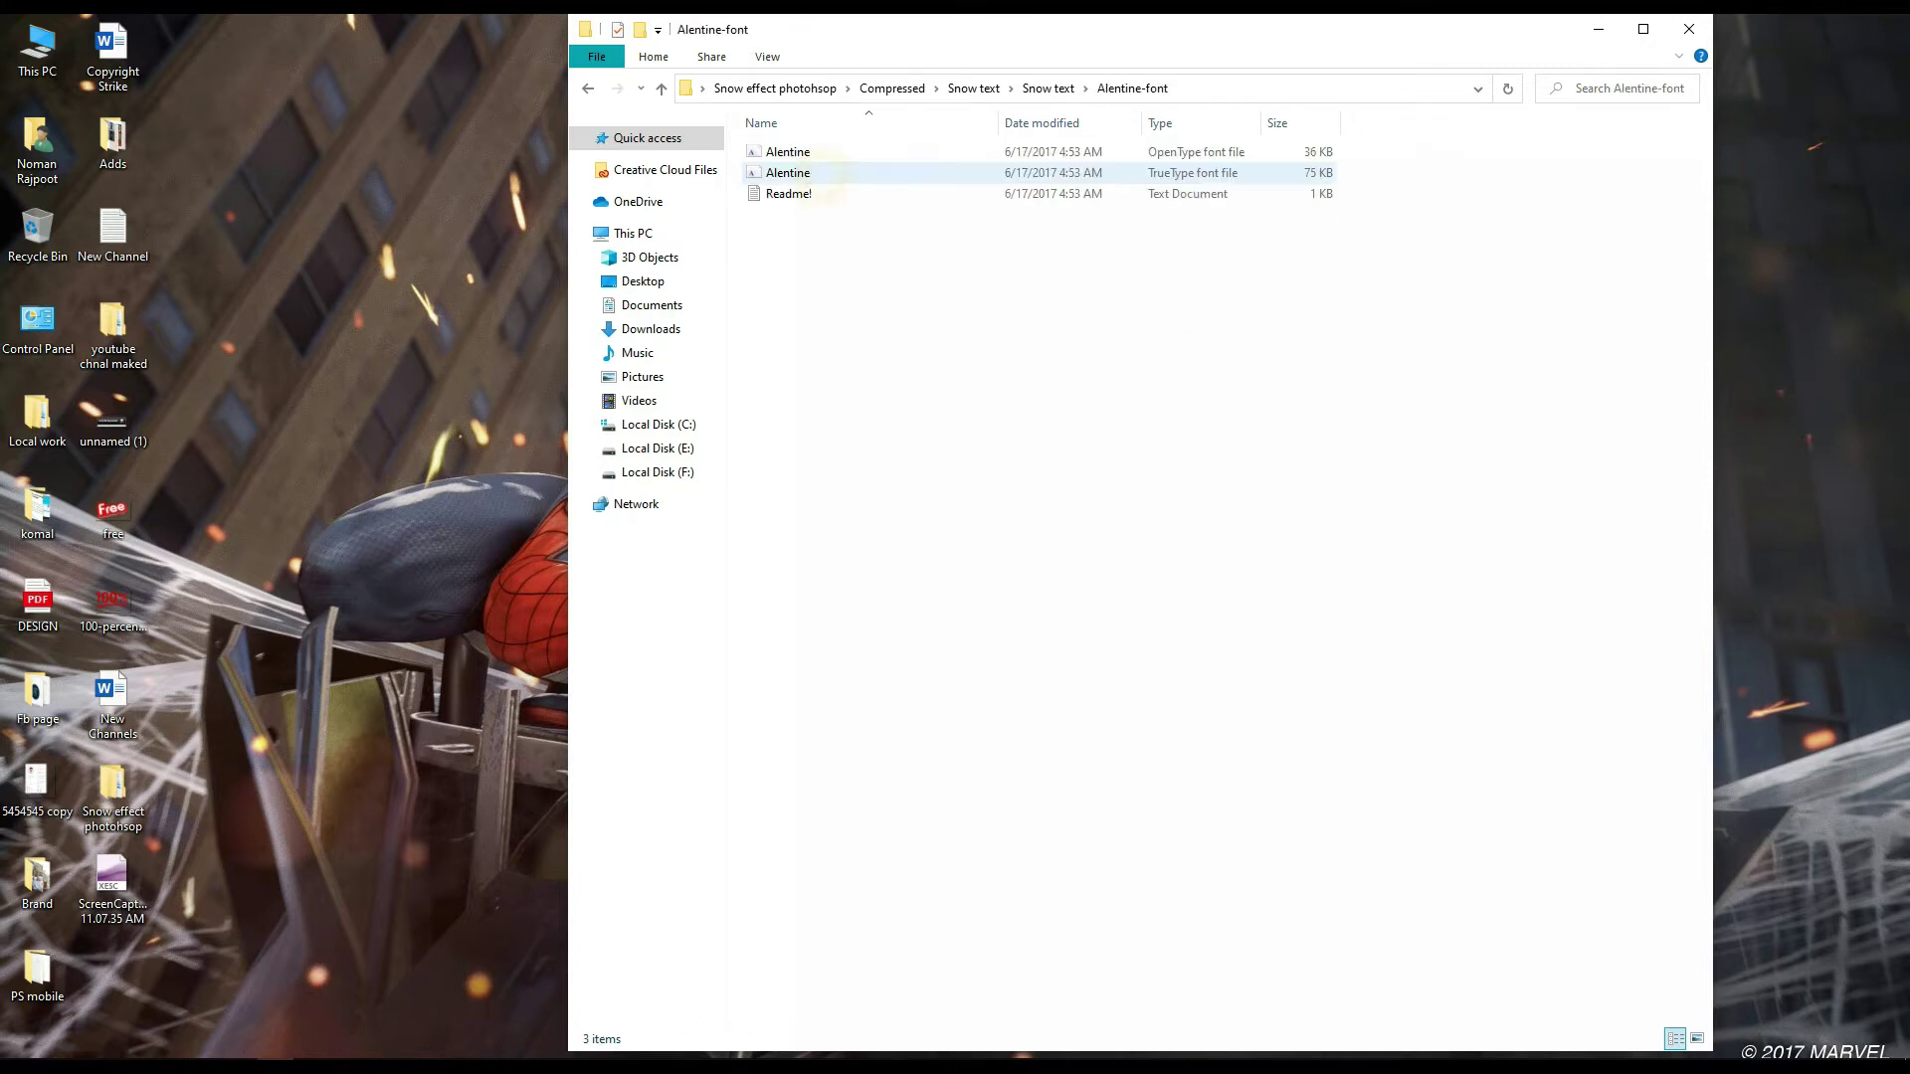
double_click(786, 152)
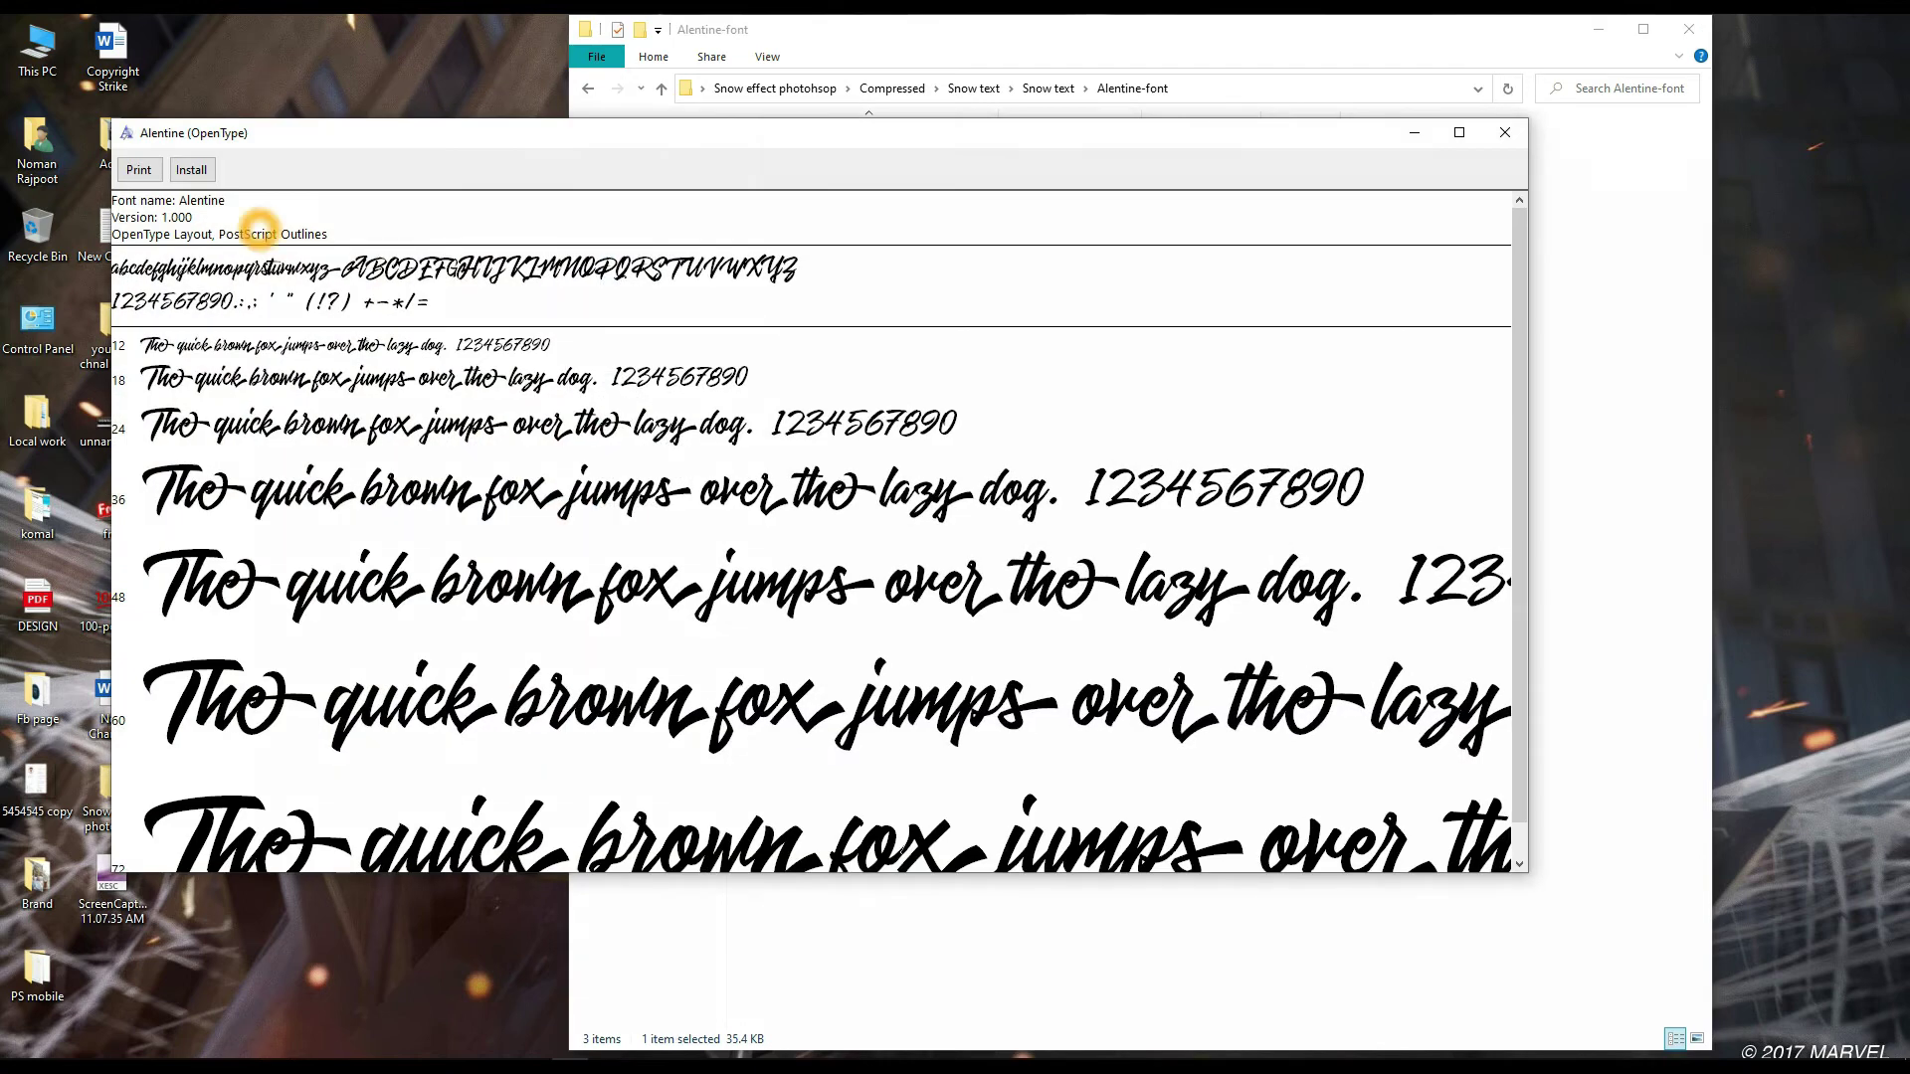
left_click(189, 170)
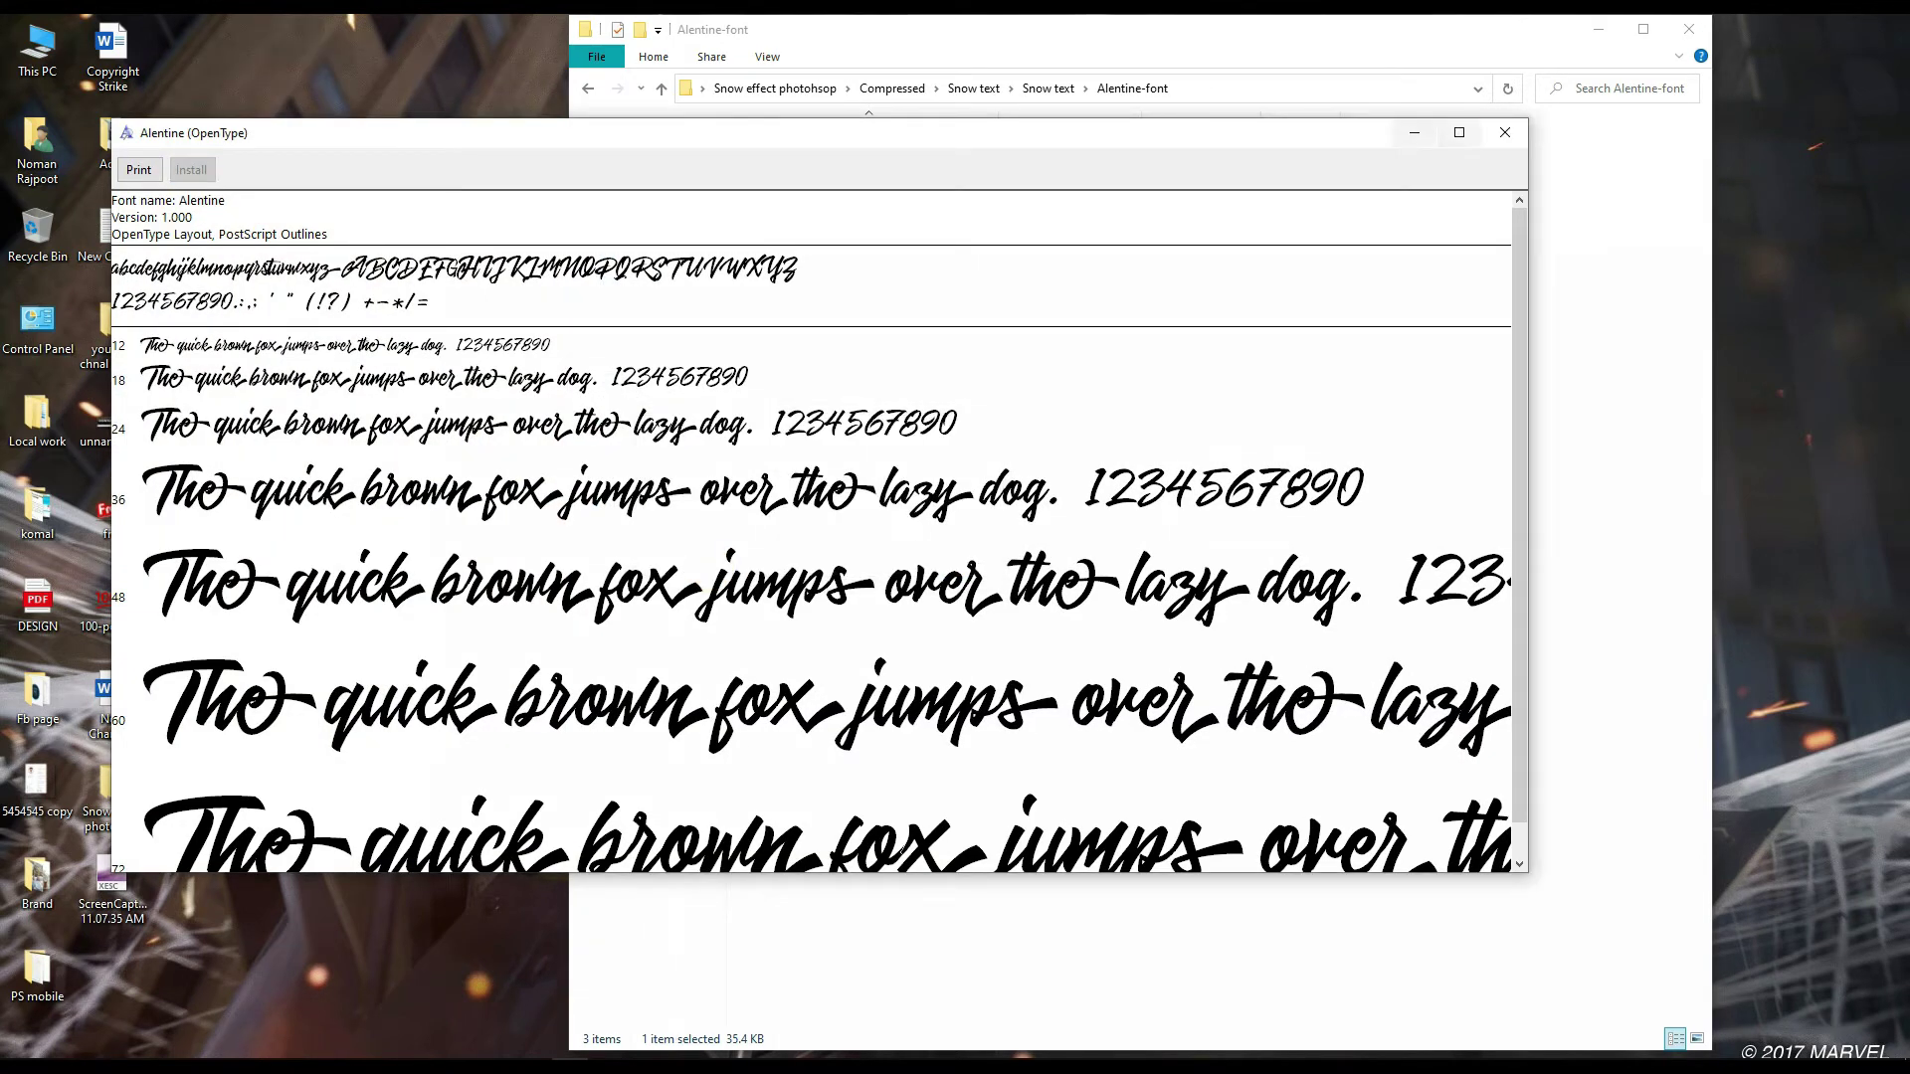
left_click(1505, 133)
double_click(796, 171)
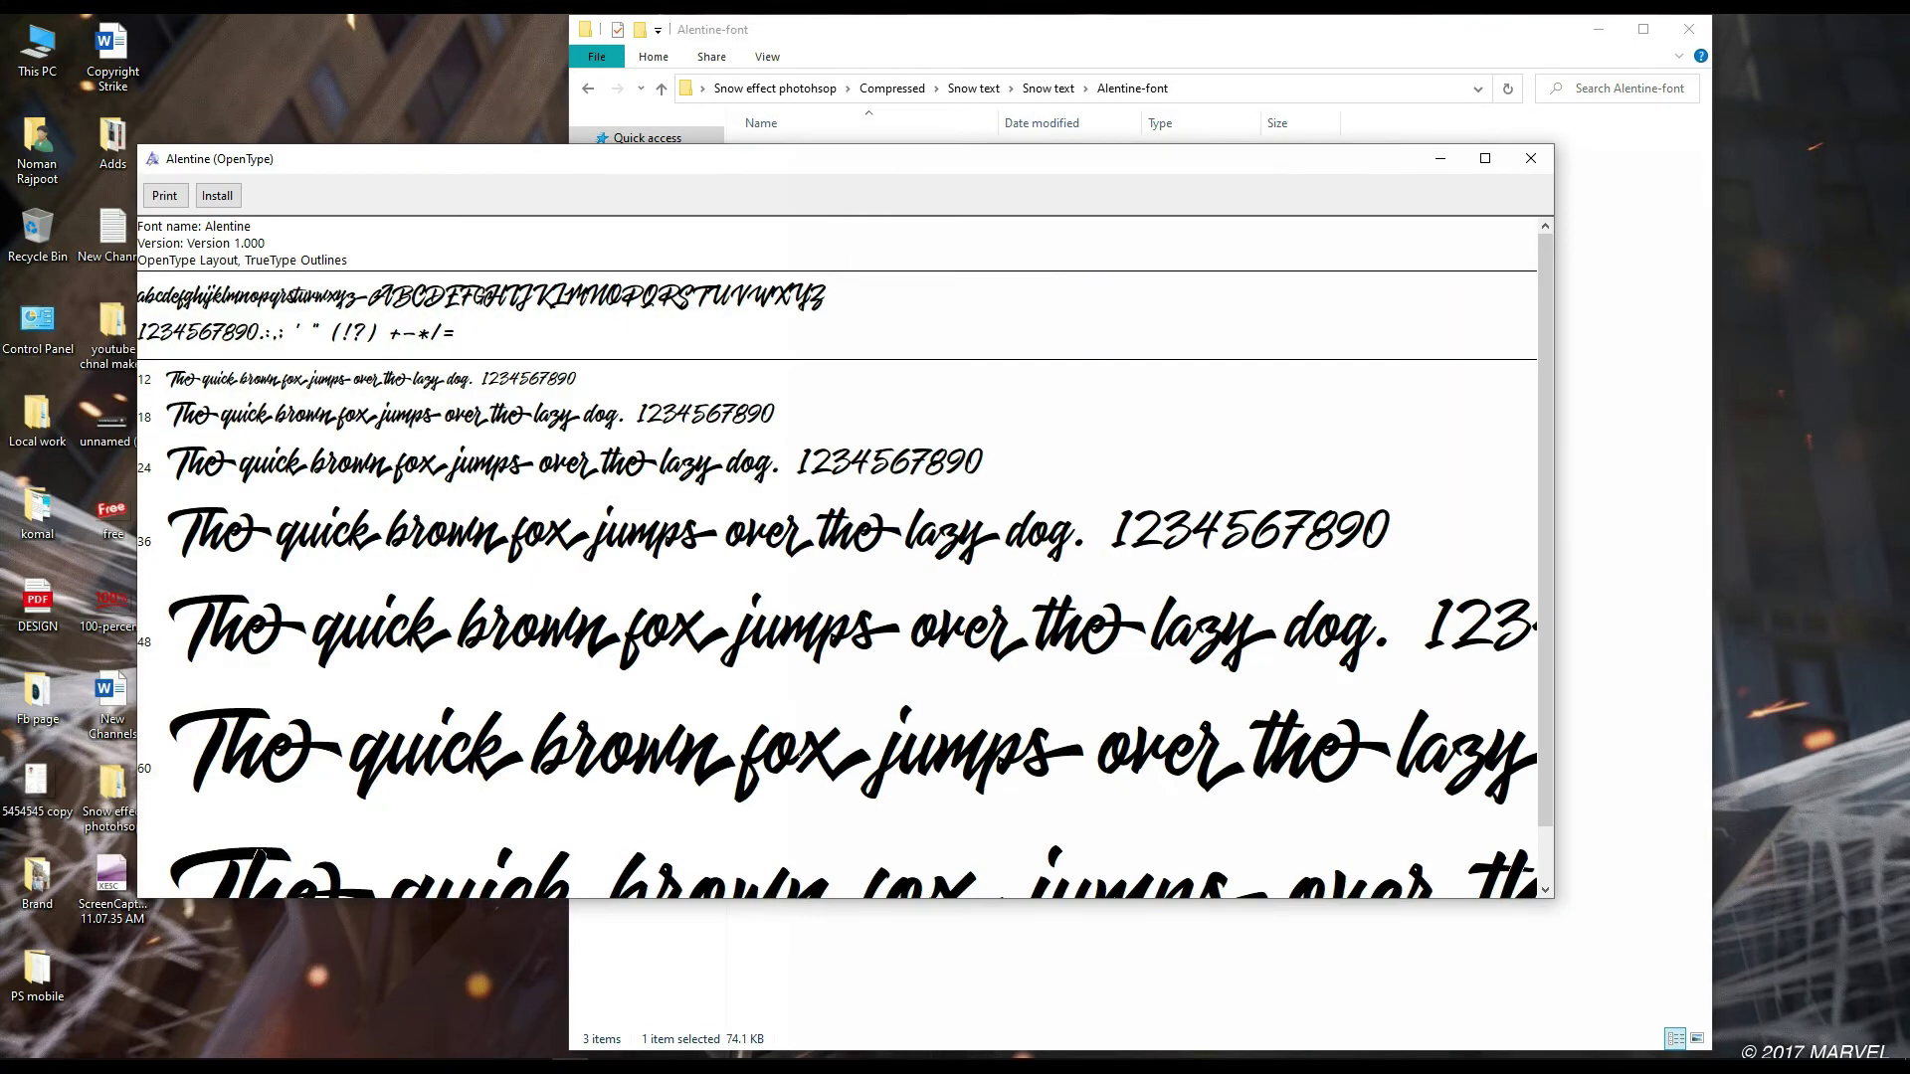
left_click(216, 195)
left_click(1079, 554)
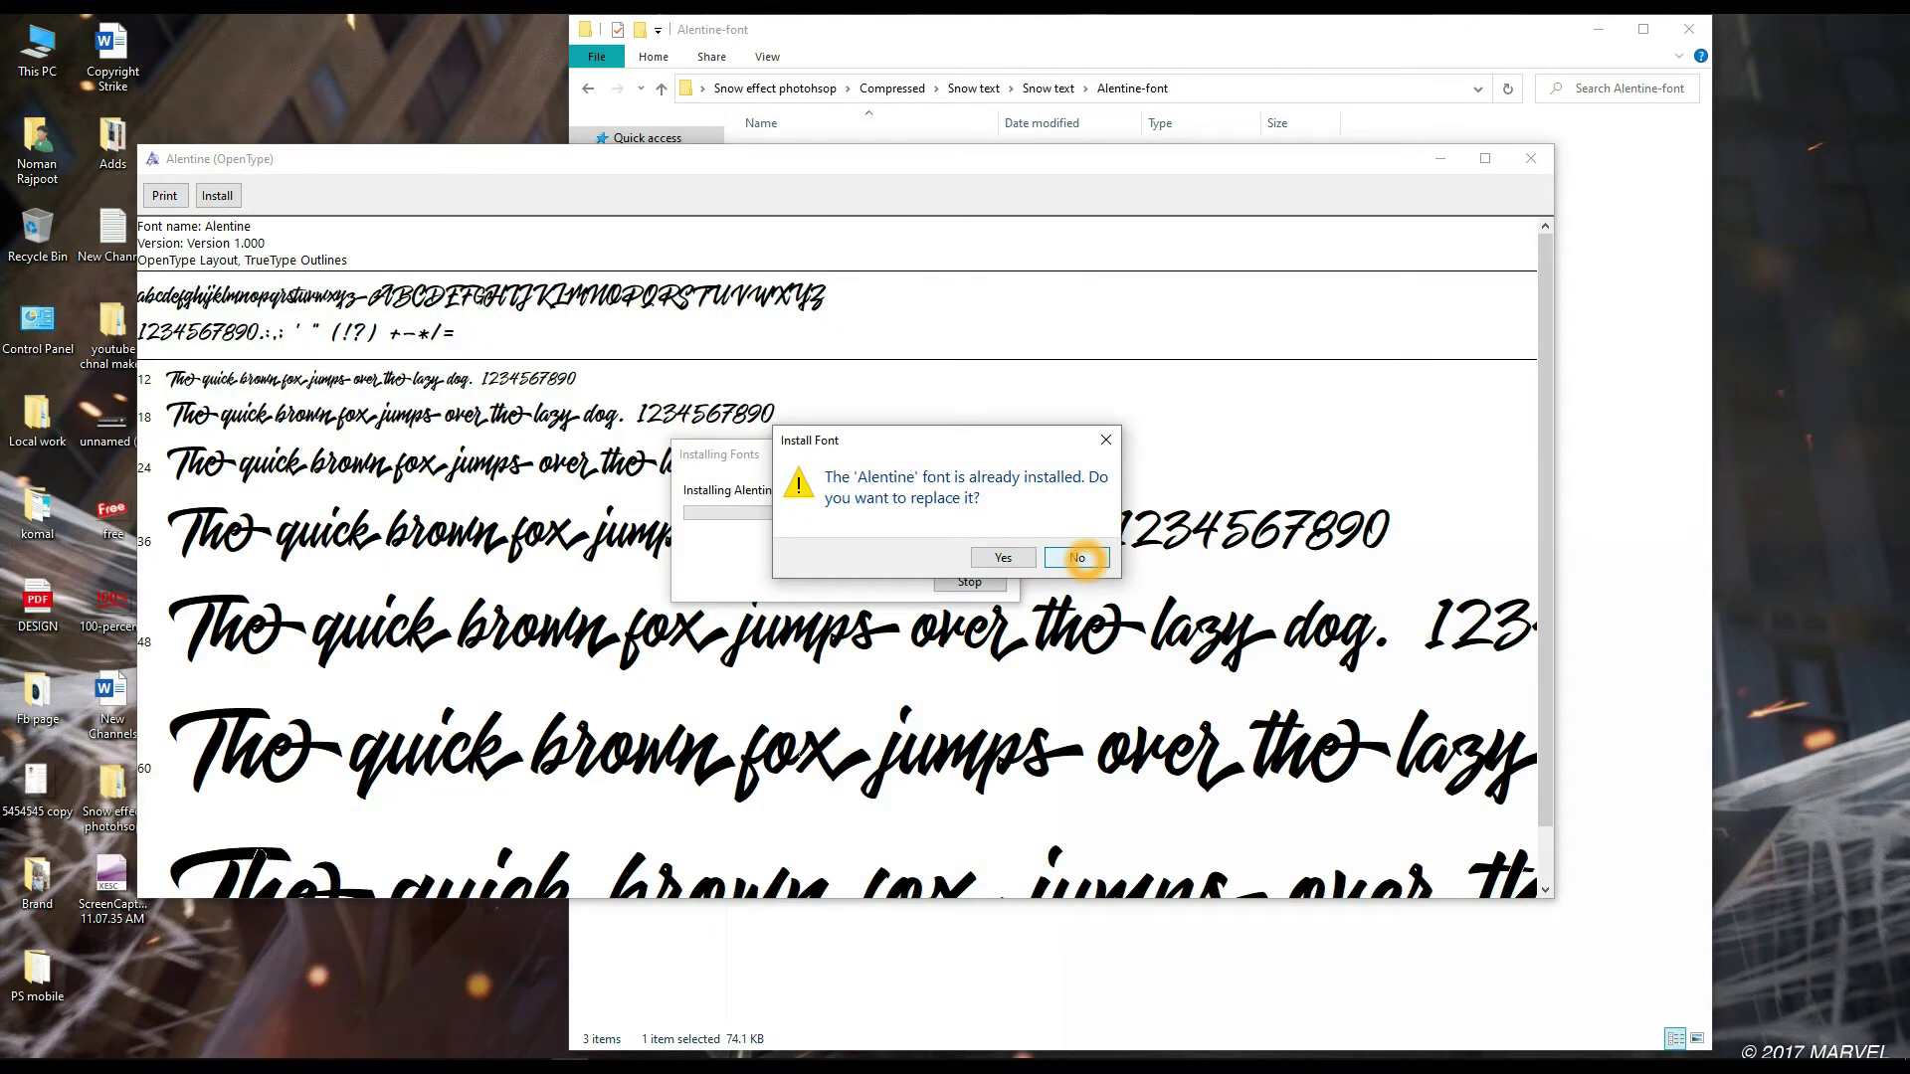
left_click(970, 589)
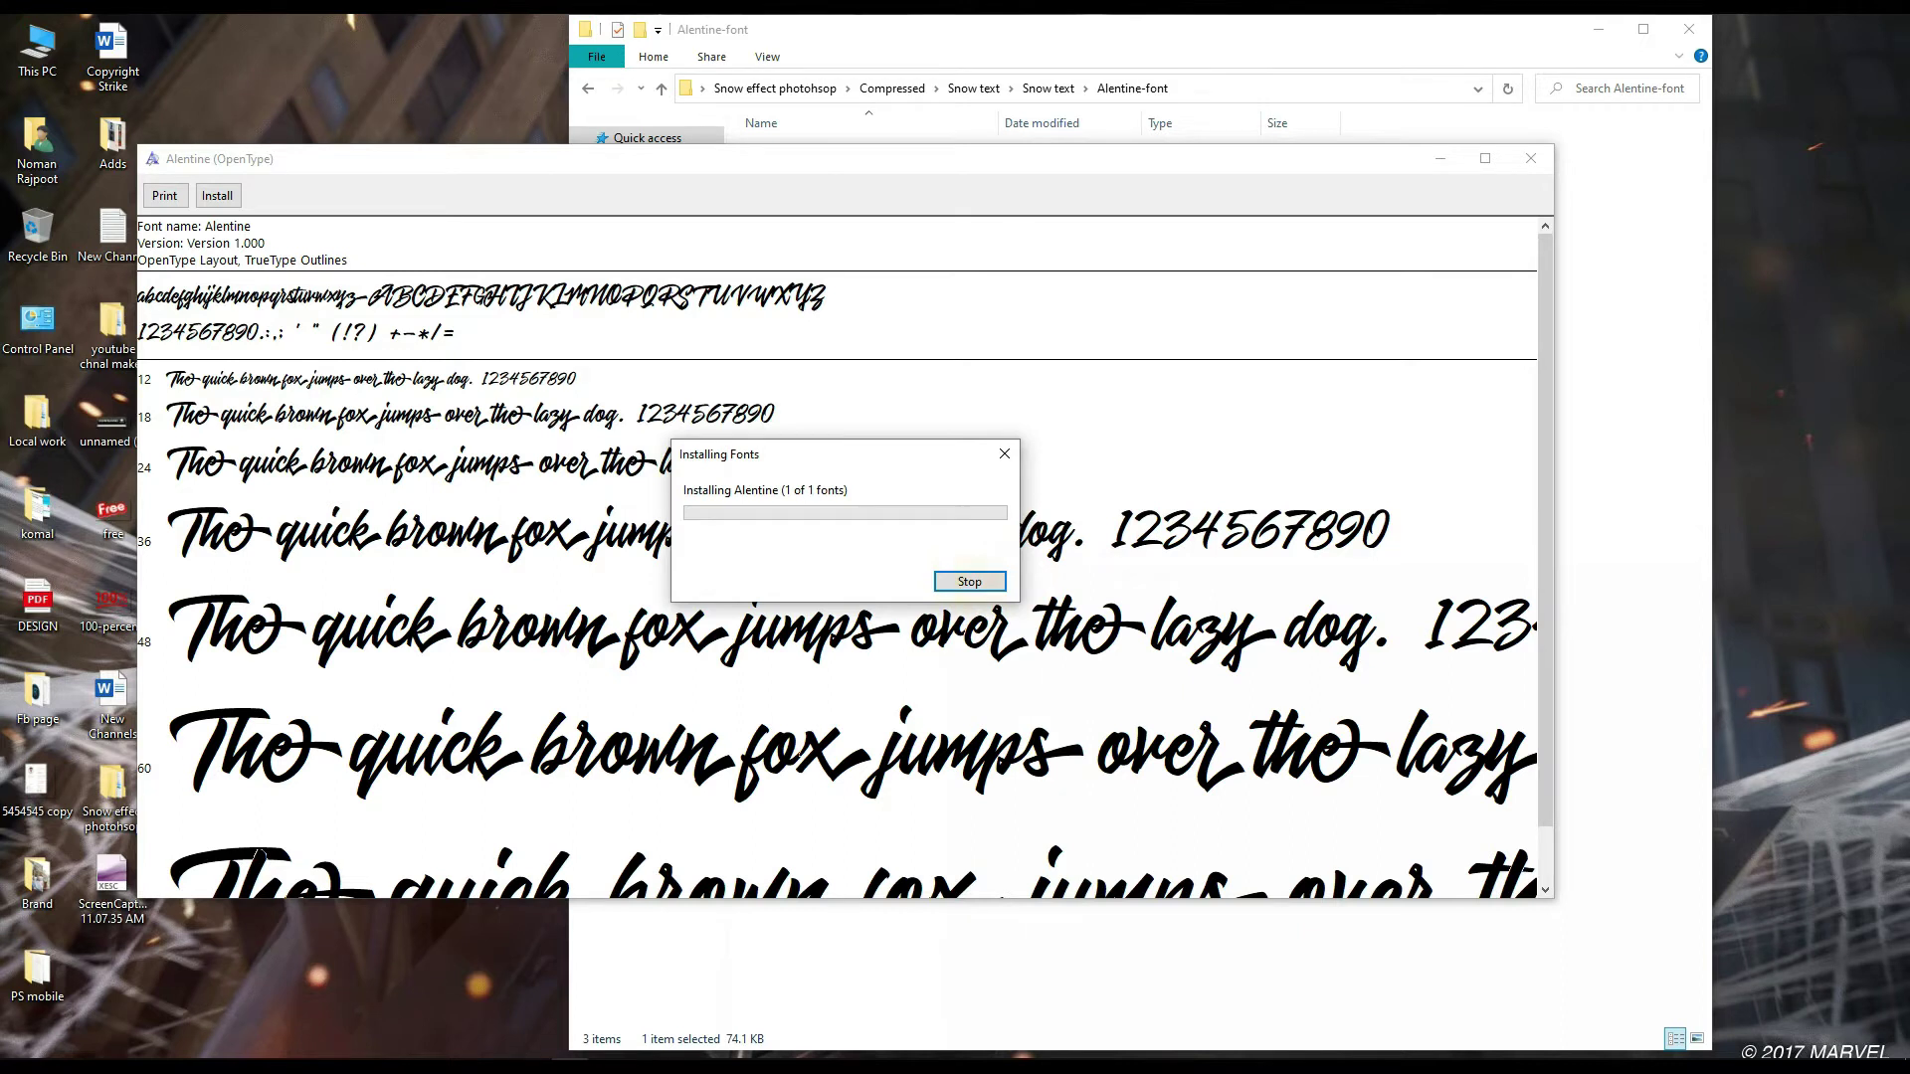
left_click(1530, 158)
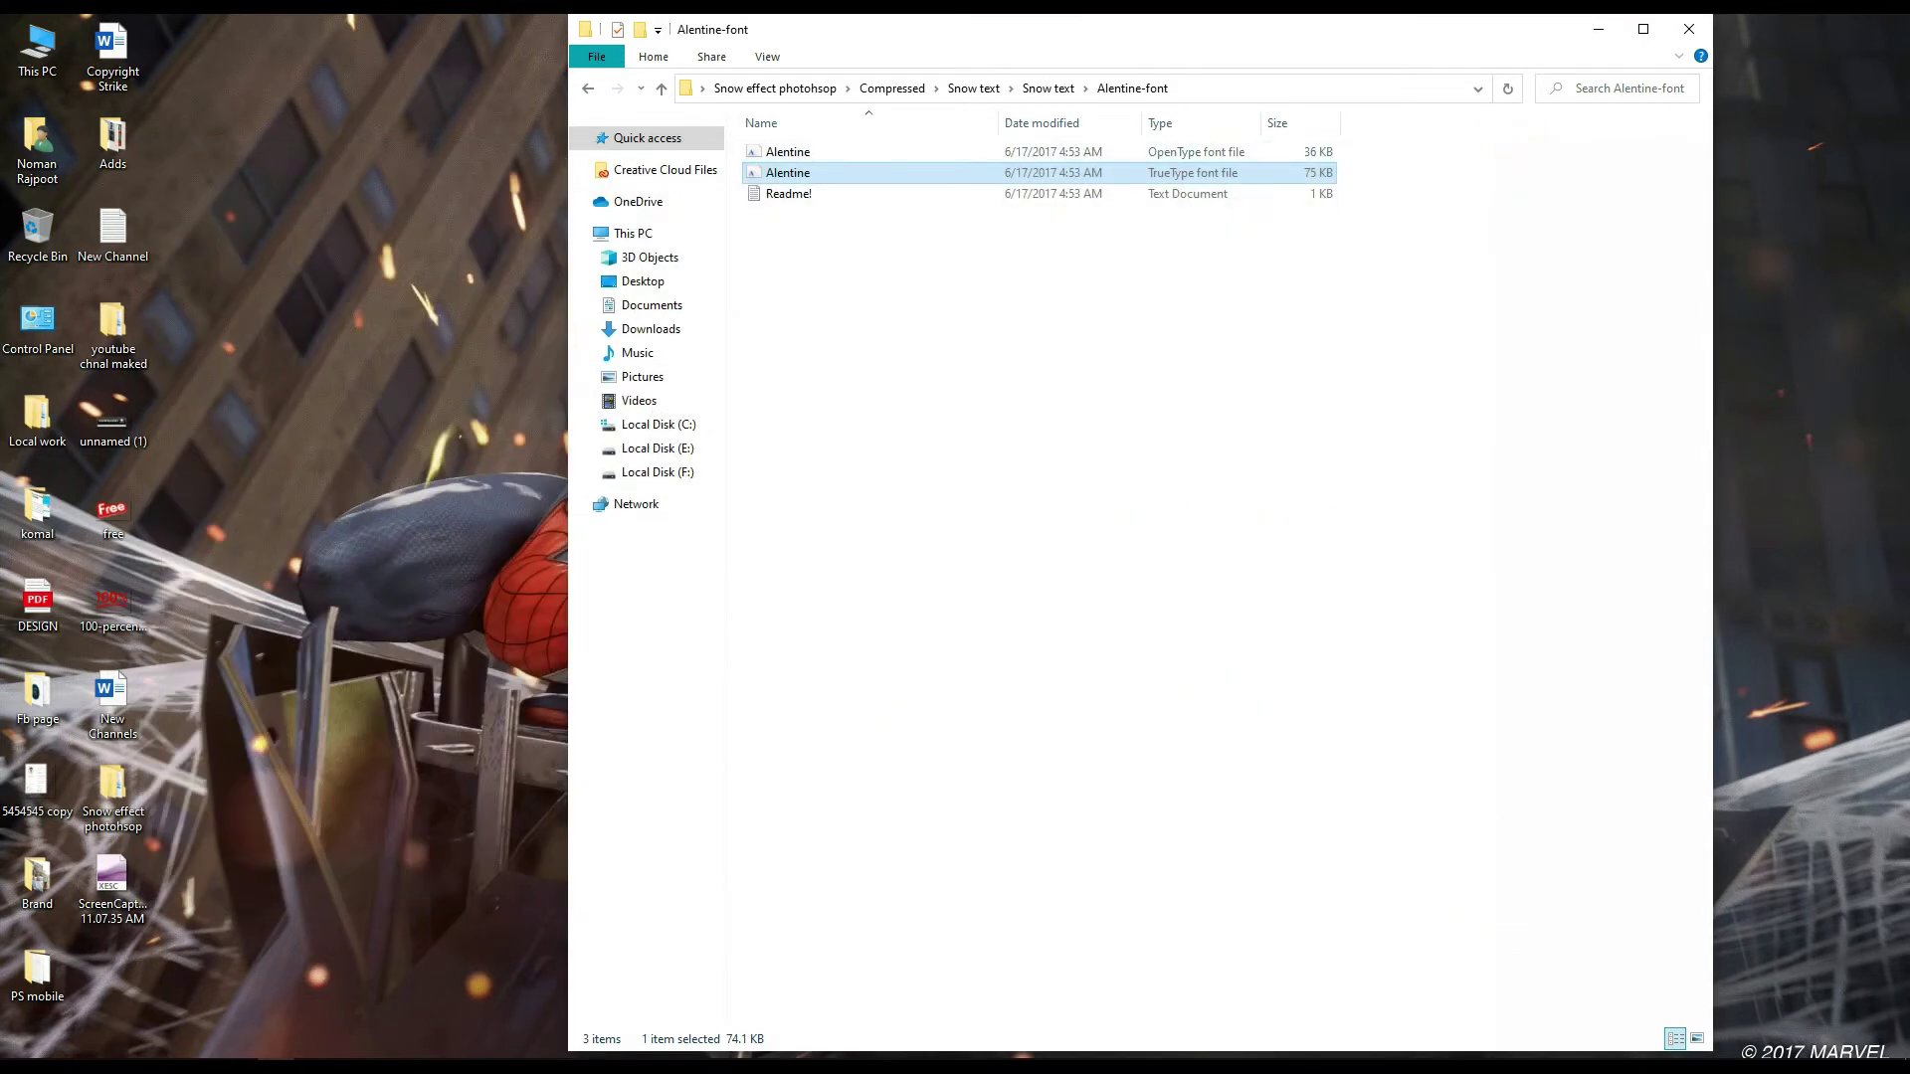
key("alt+Left")
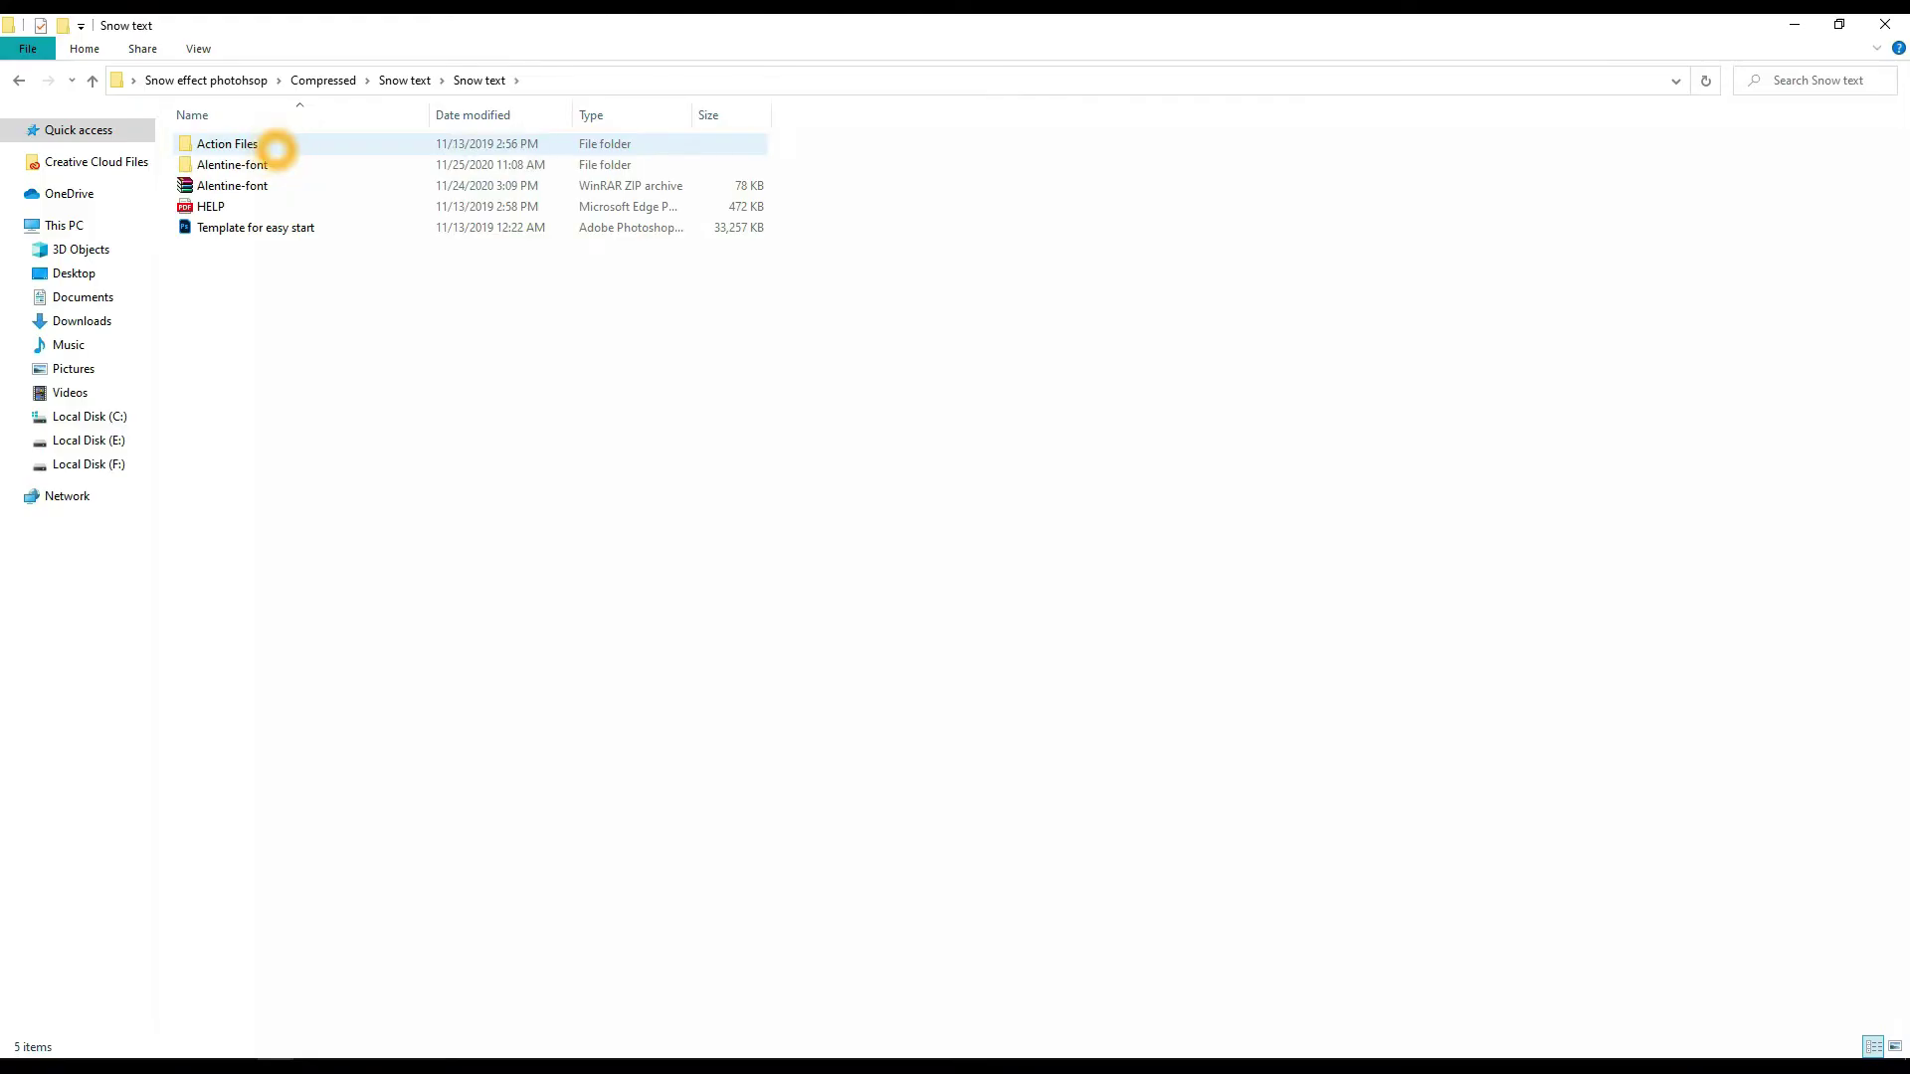
- Load Snow Effect.atn, Snow Patterns.pat and Snow Brushes.abr from Action Files into Photoshop
key("Down")
key("Down")
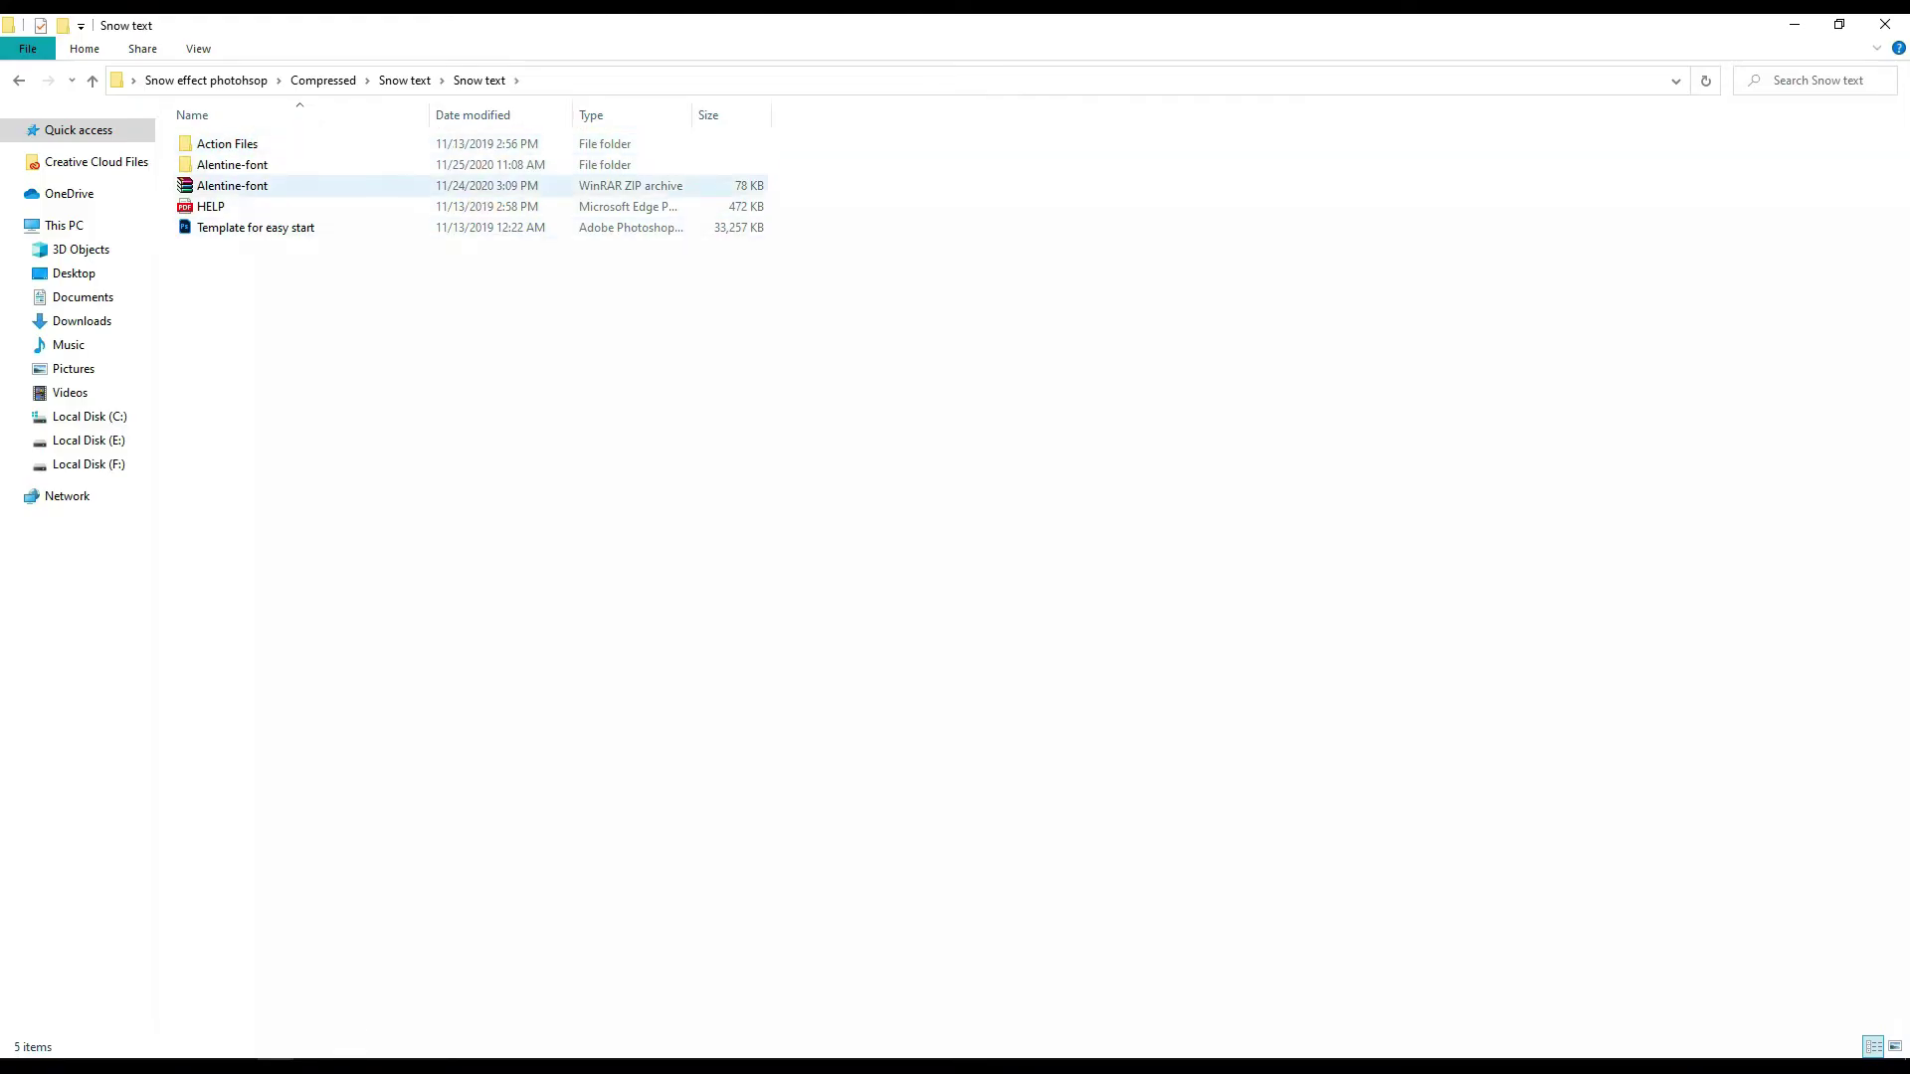
double_click(257, 143)
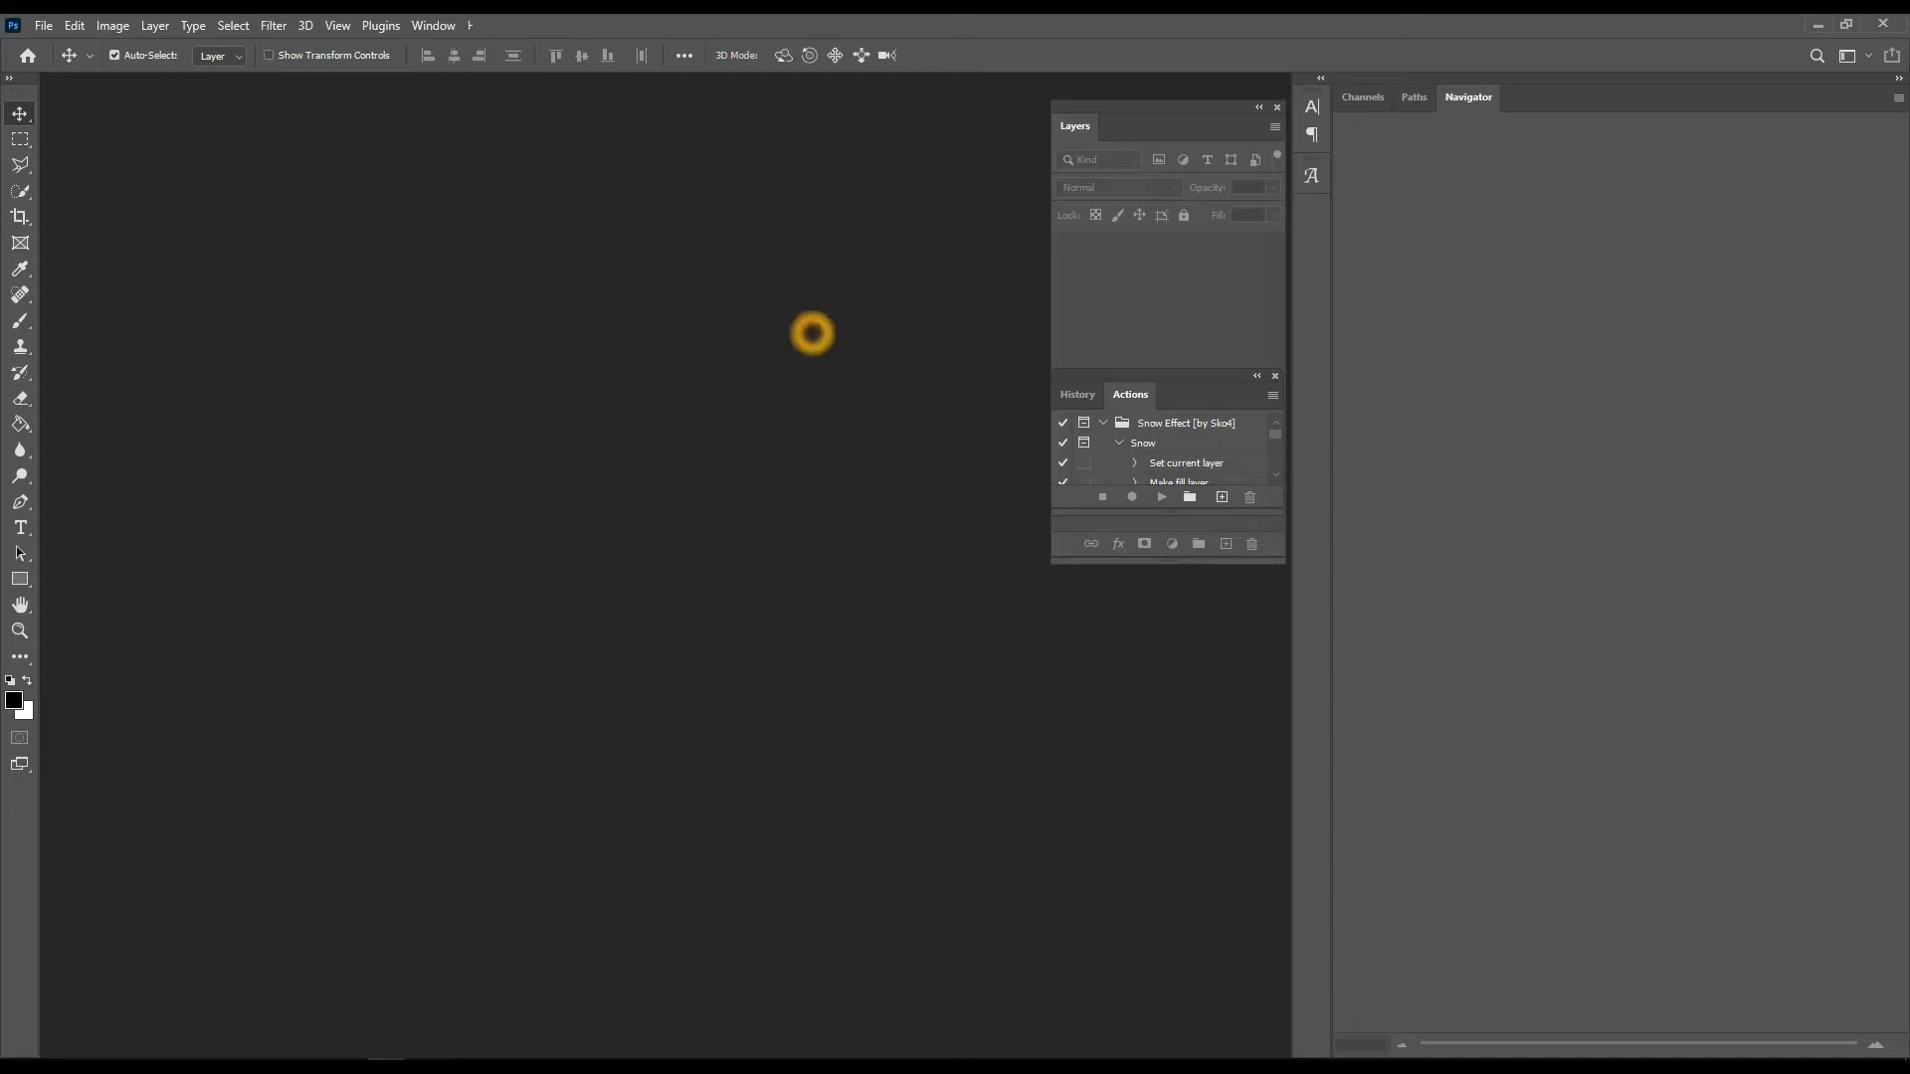
double_click(752, 20)
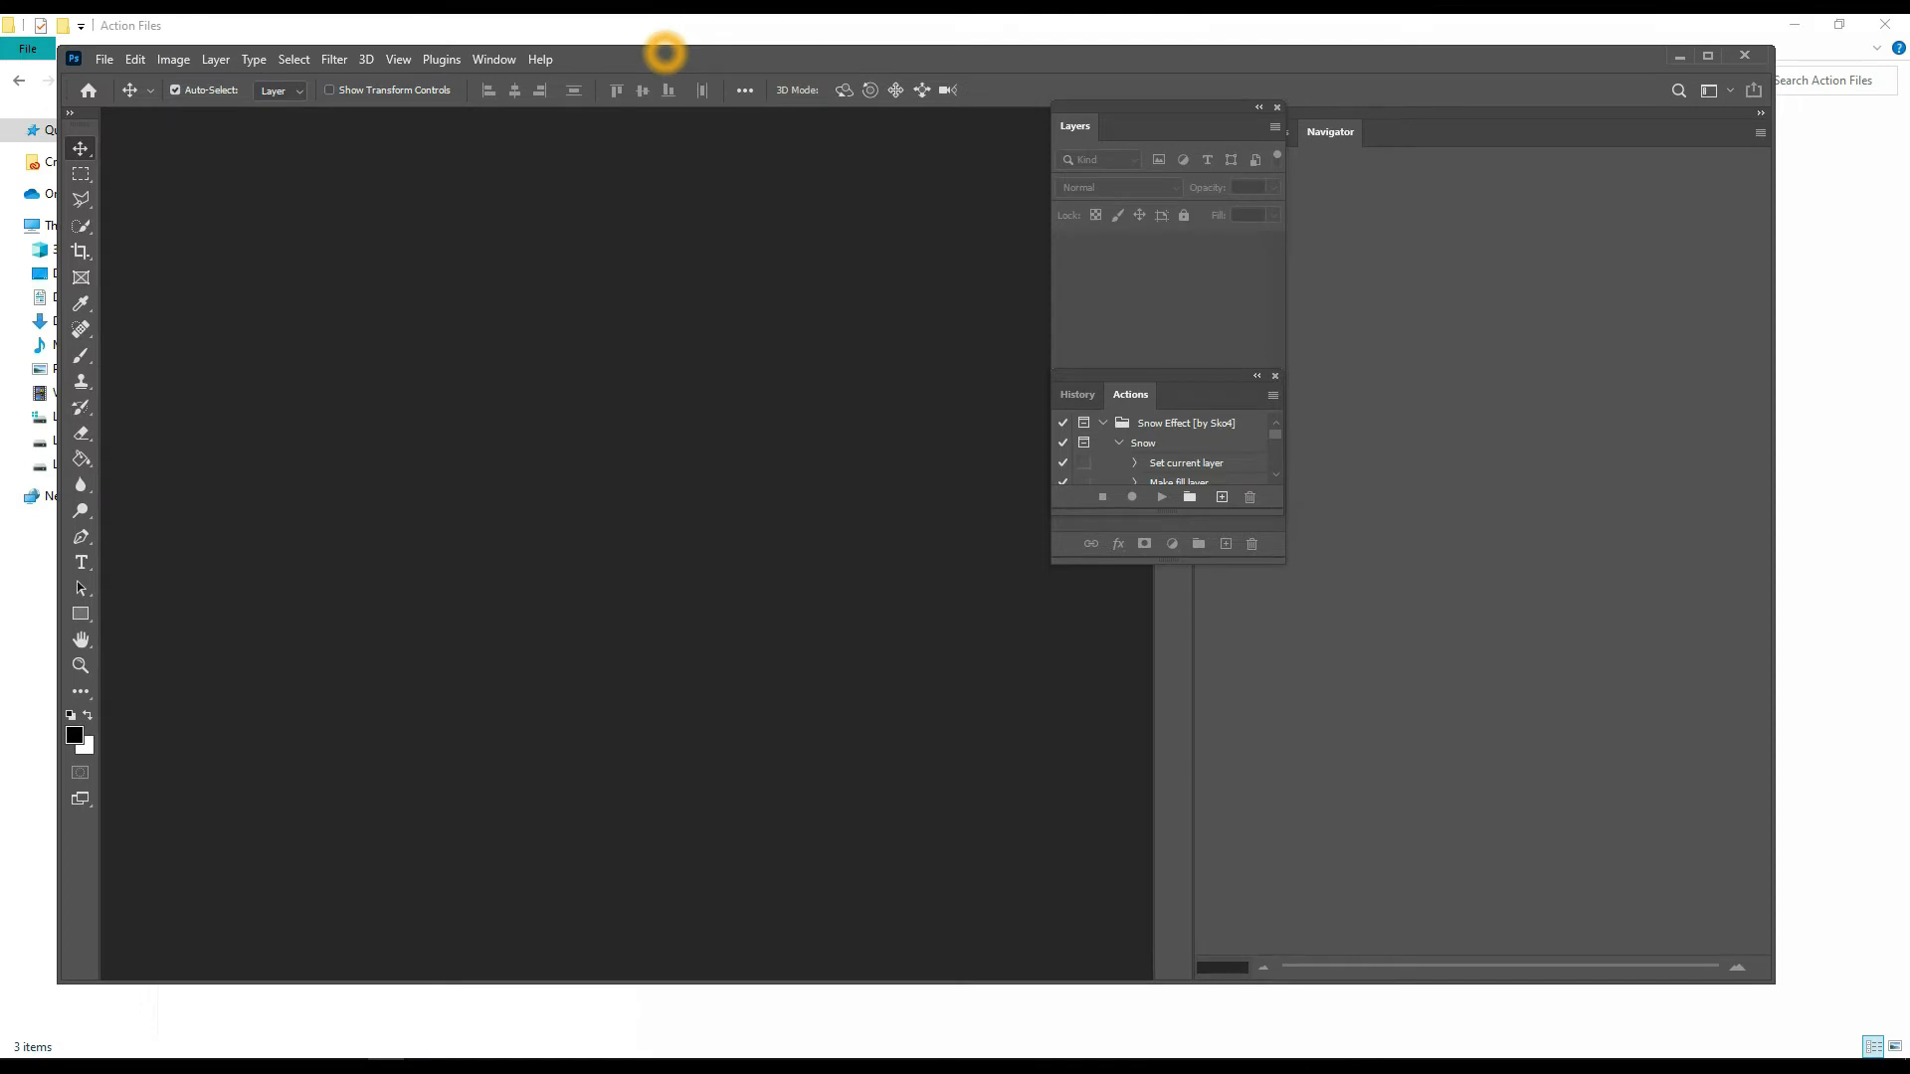
left_click(1679, 56)
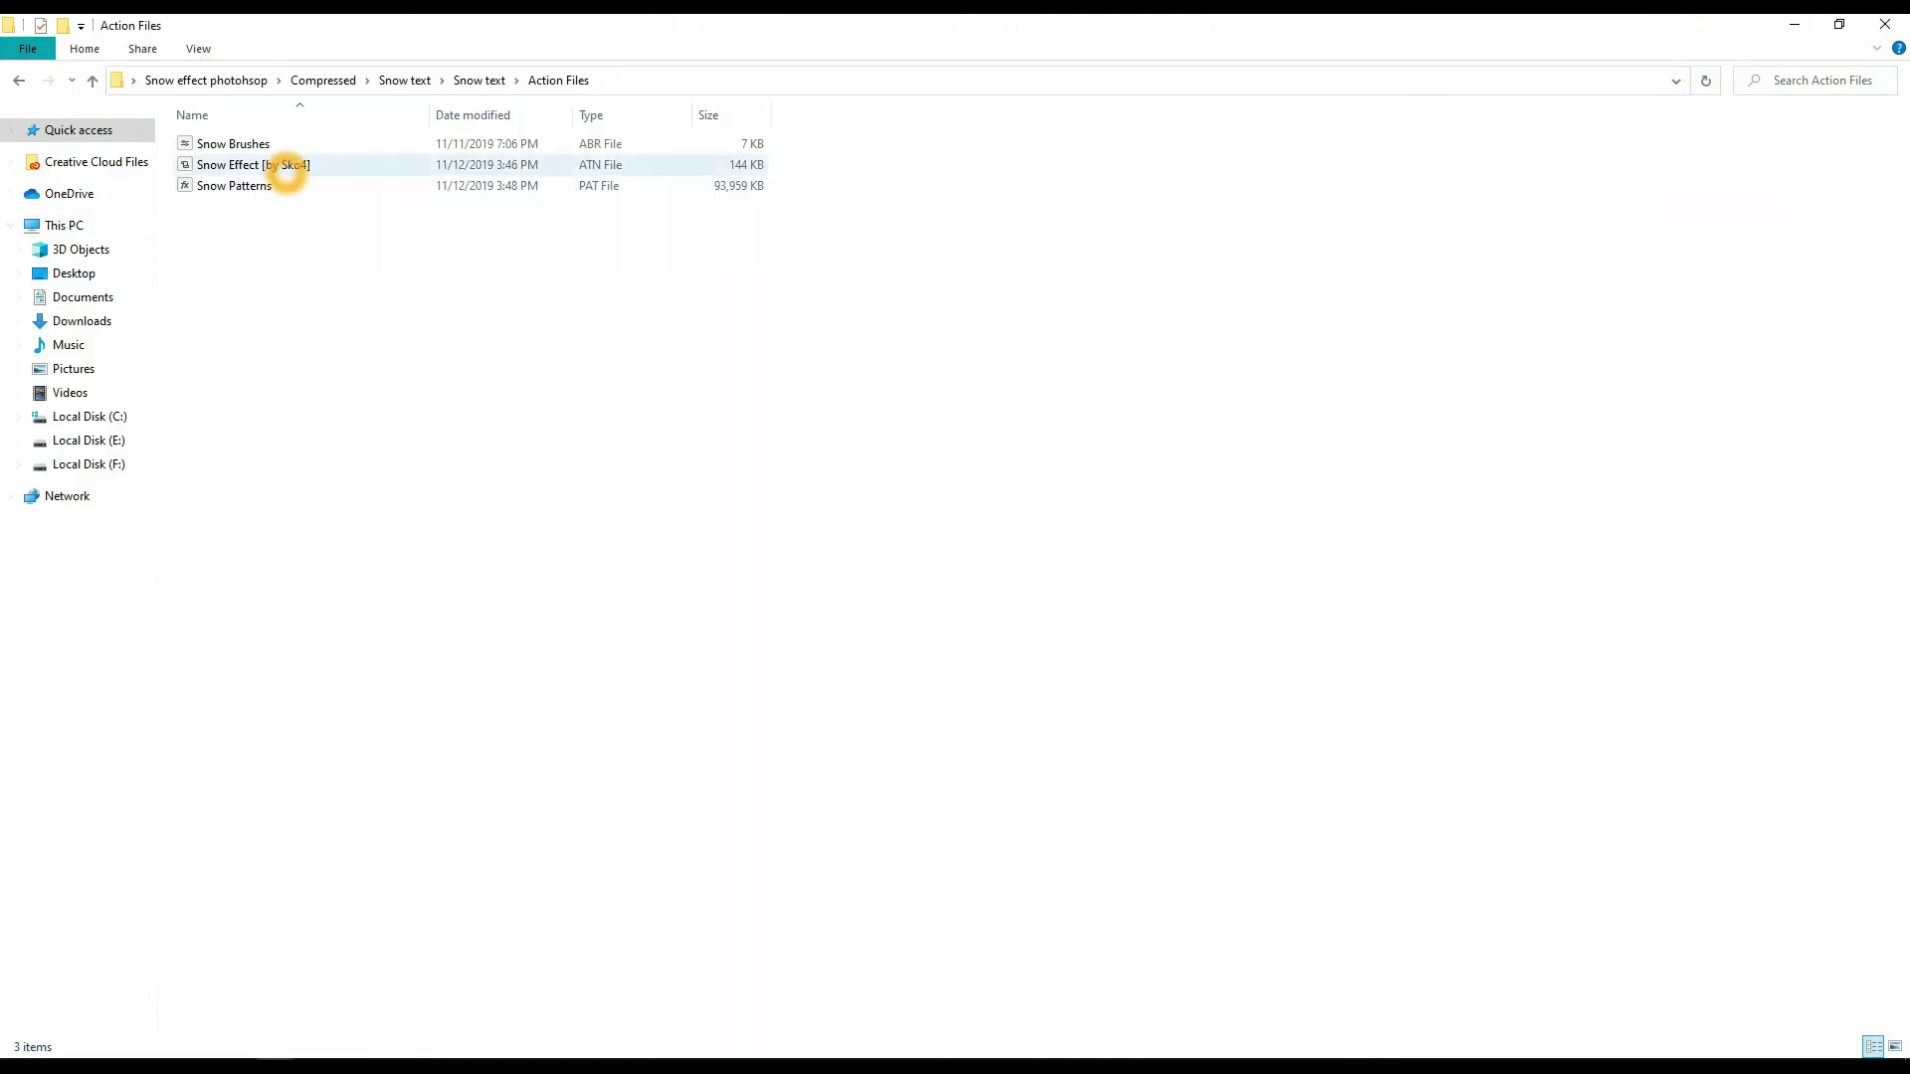
double_click(286, 165)
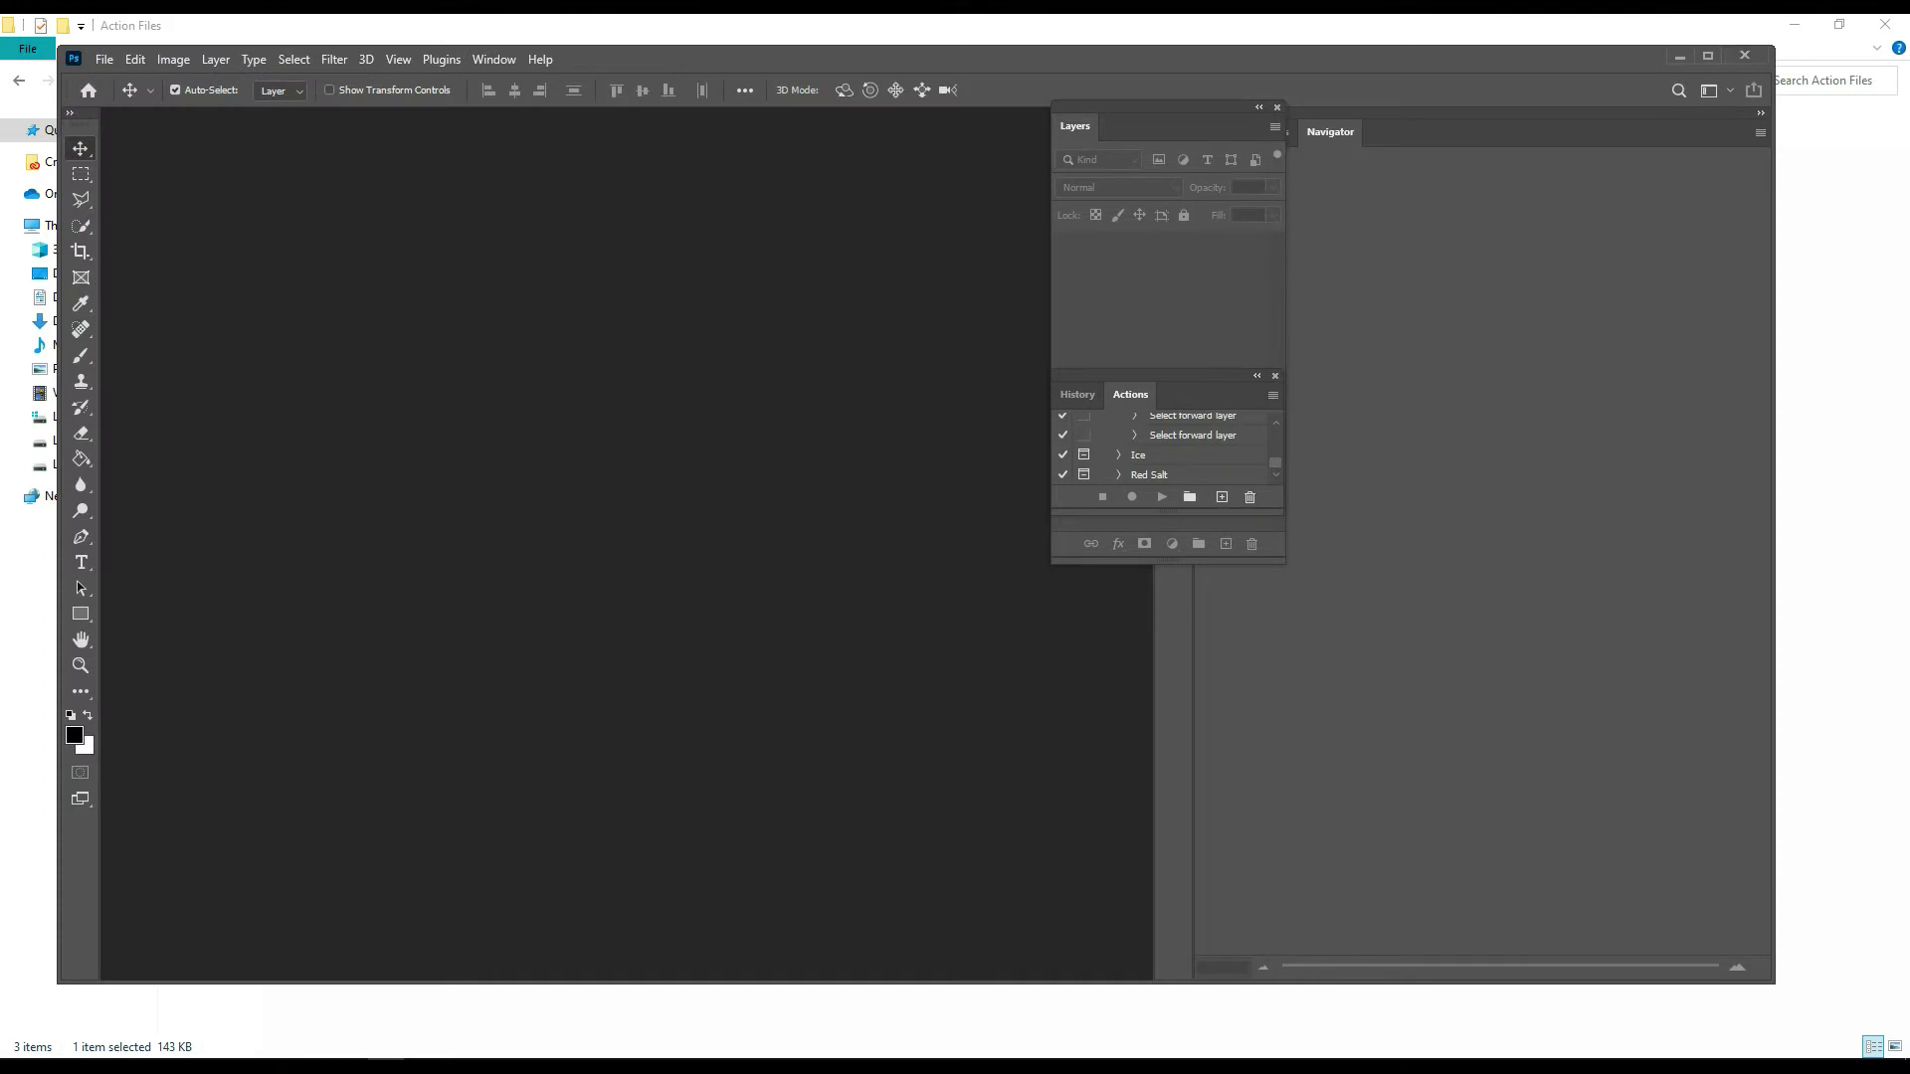
left_click(1708, 56)
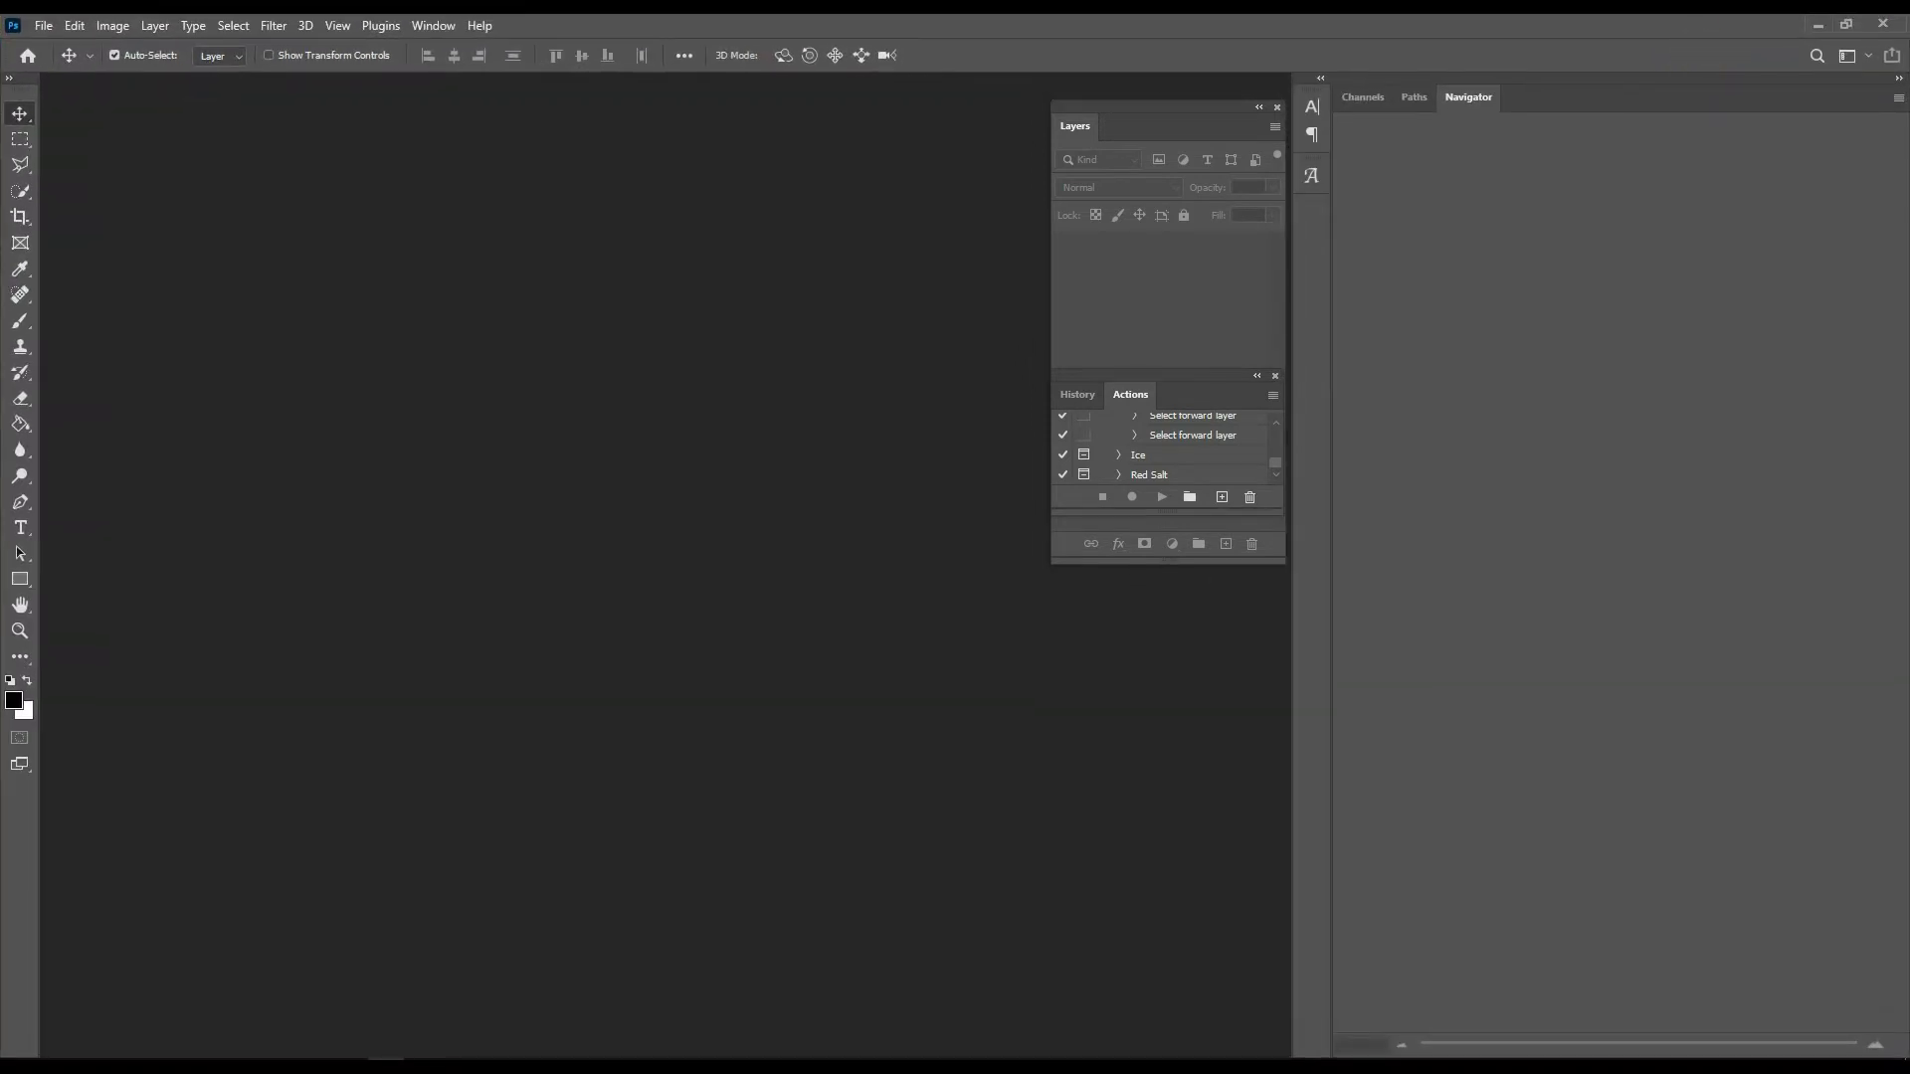
left_click(1817, 25)
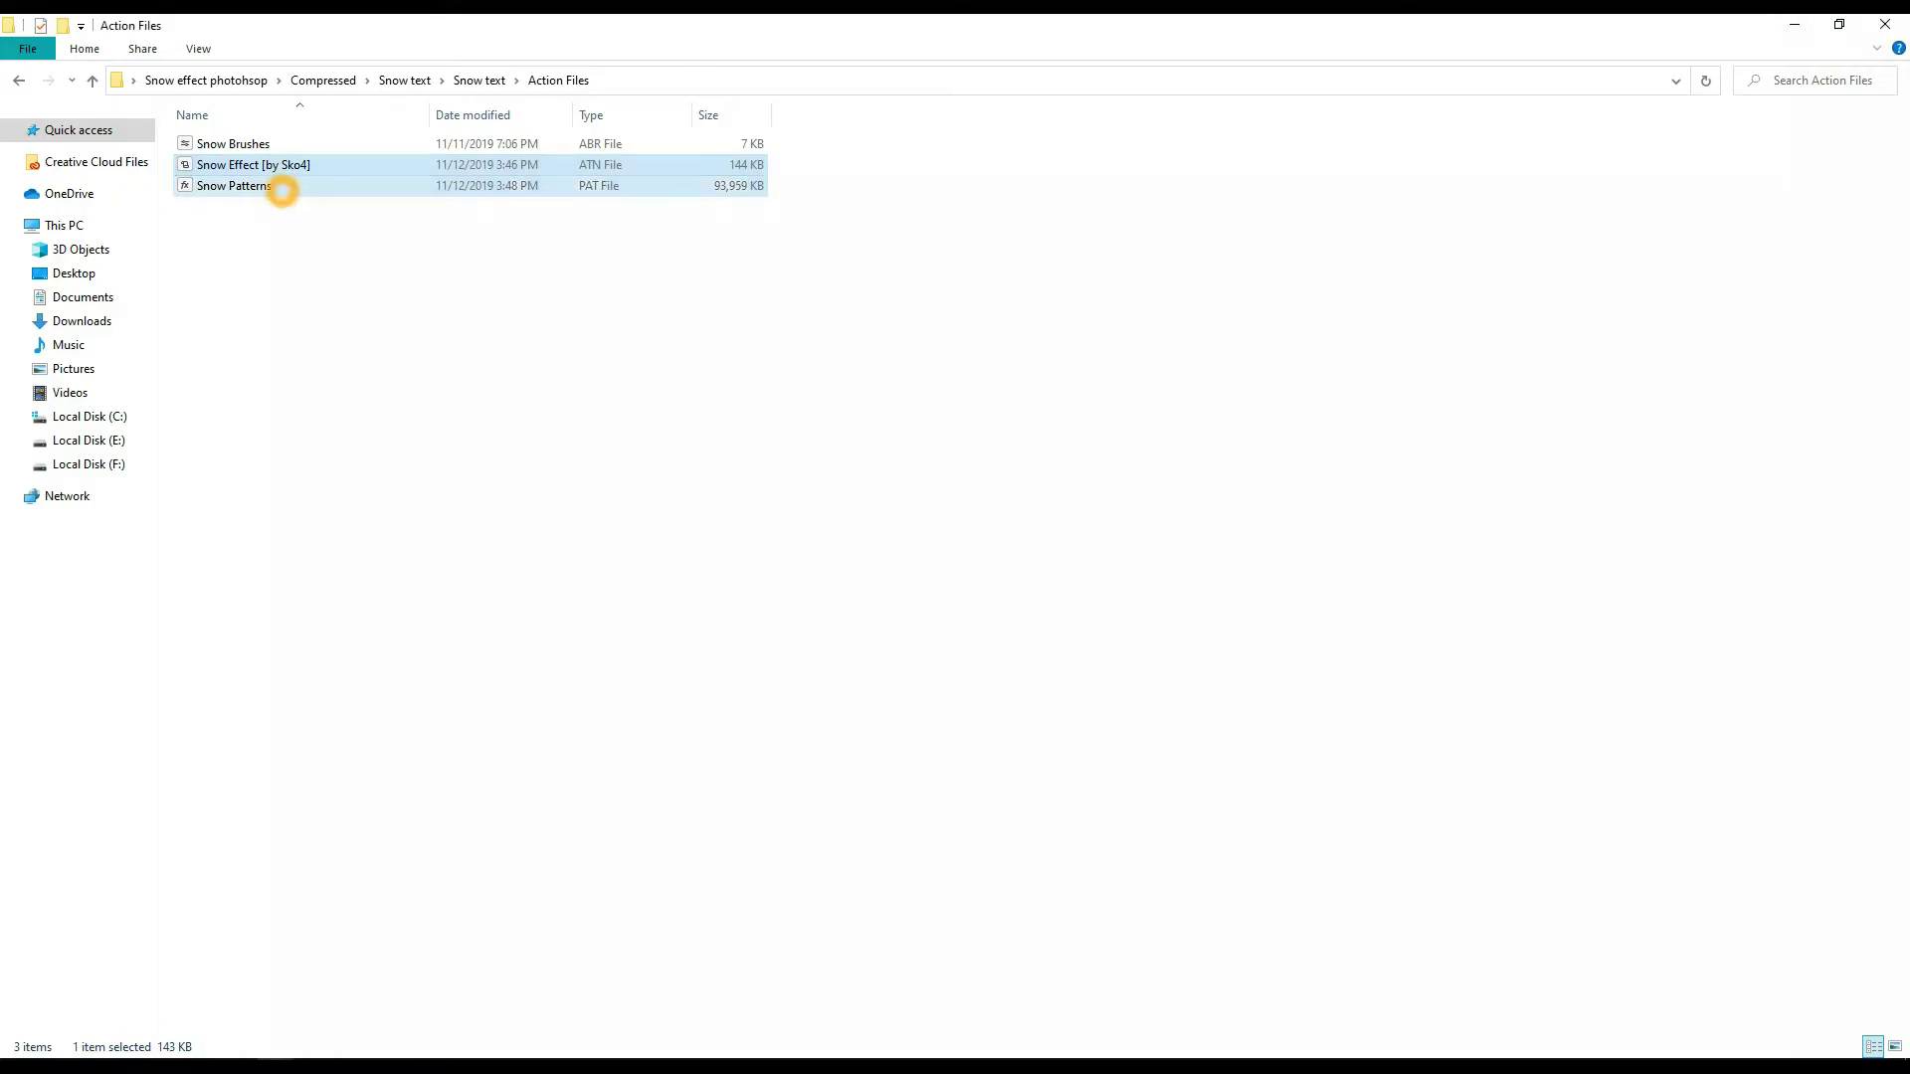
double_click(282, 186)
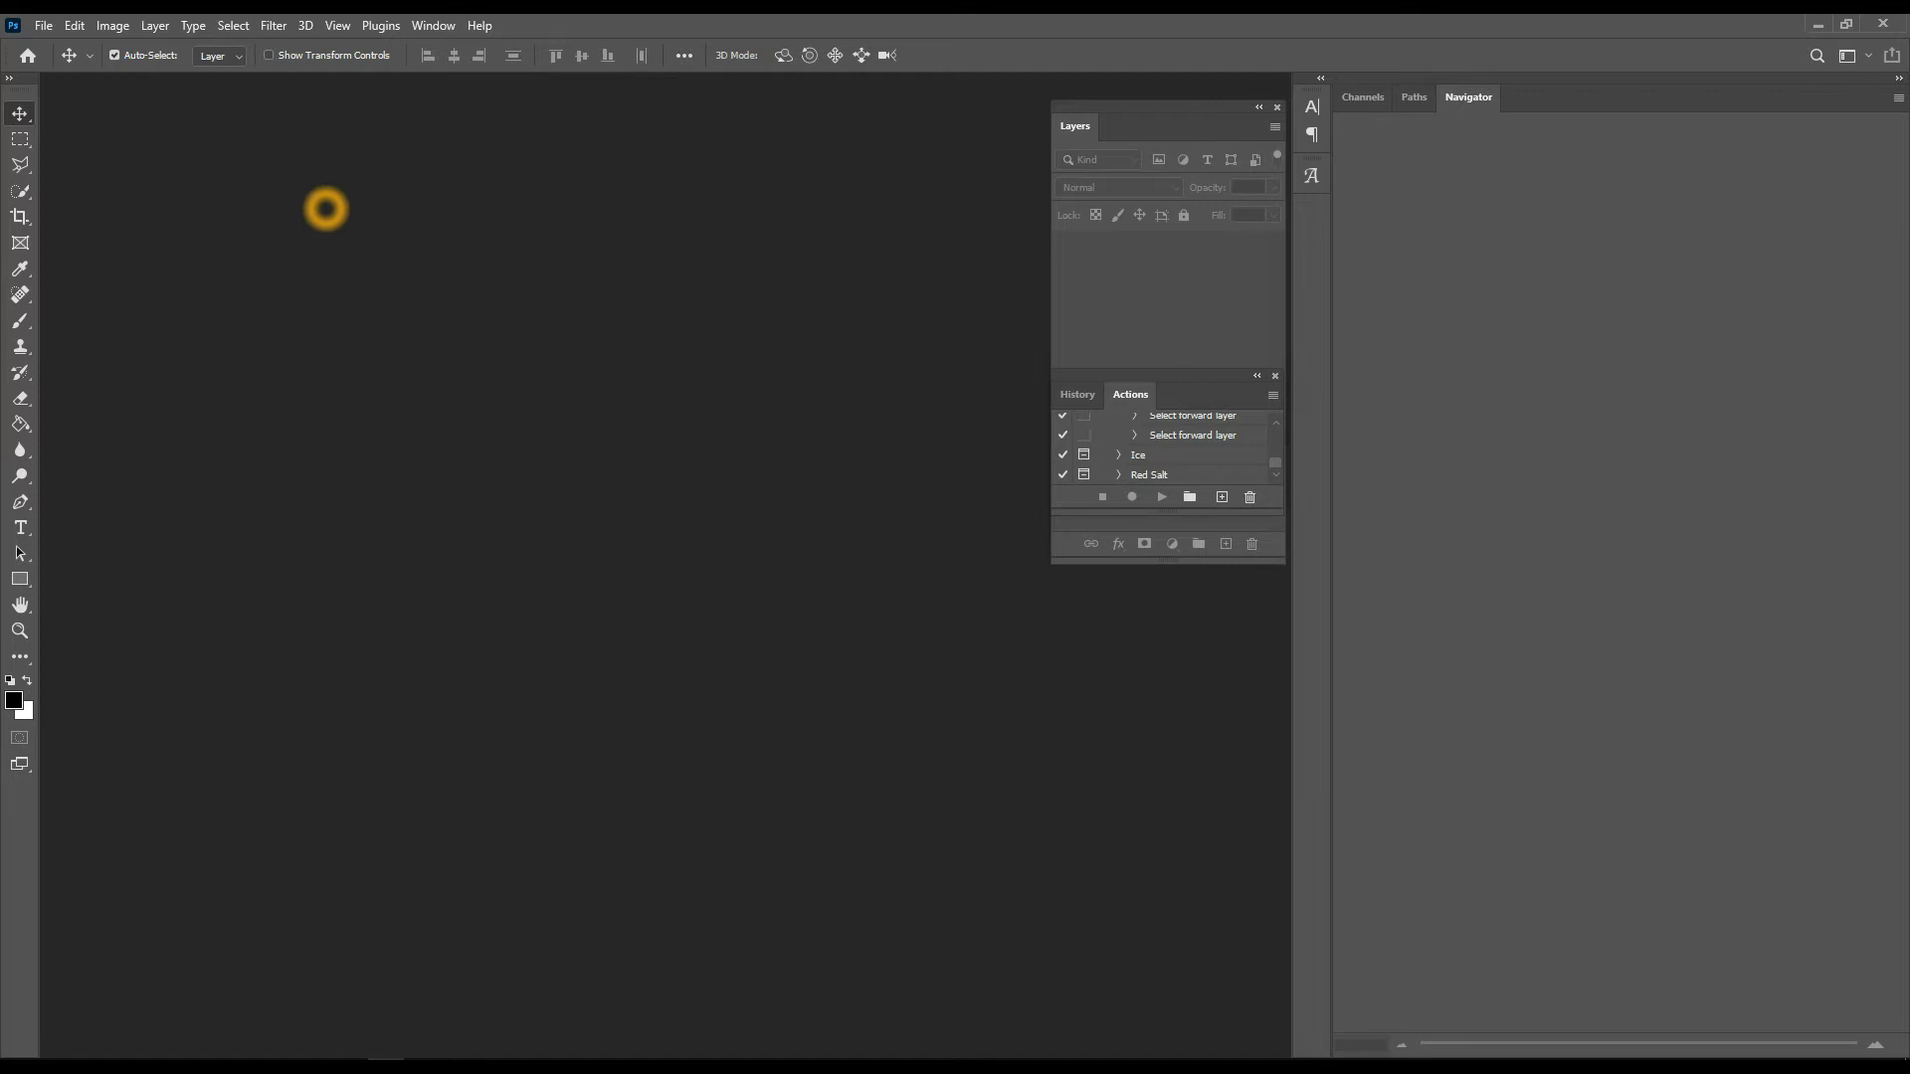
left_click(1818, 25)
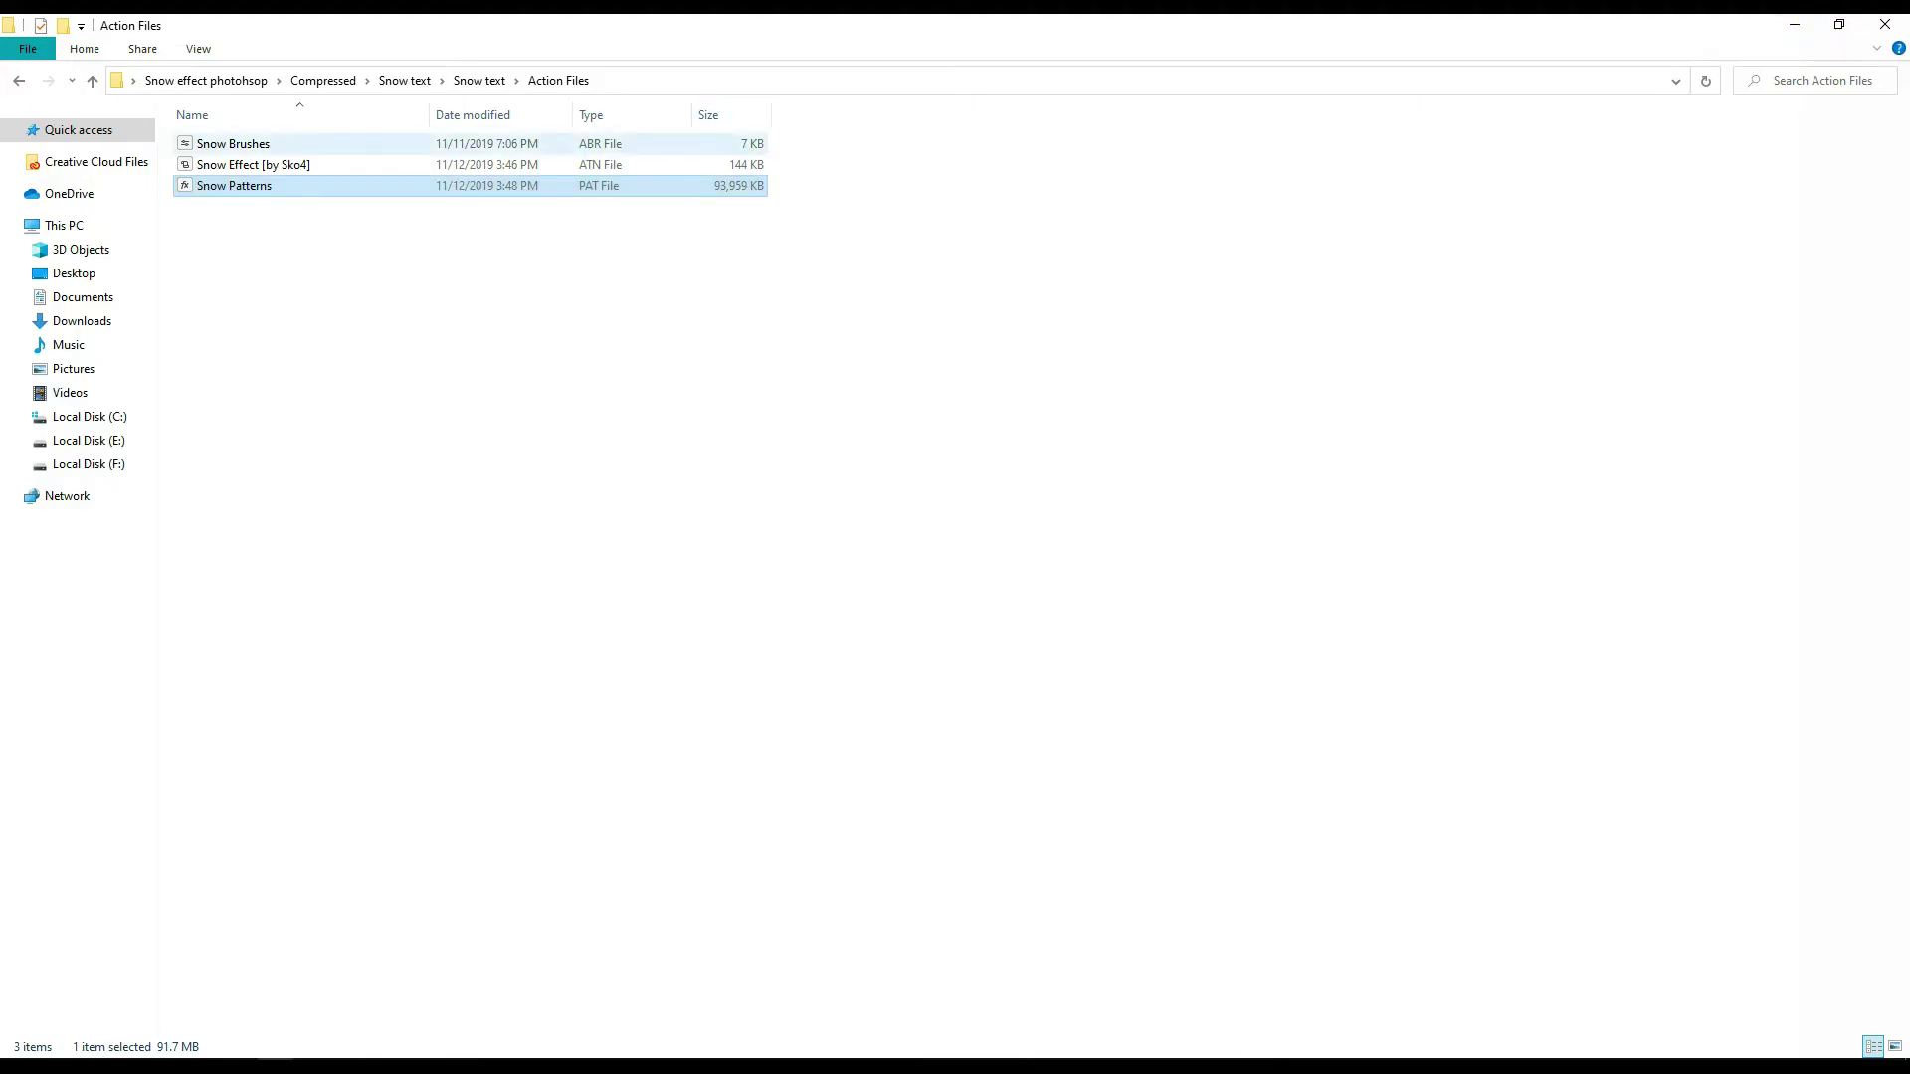
double_click(214, 144)
left_click(98, 40)
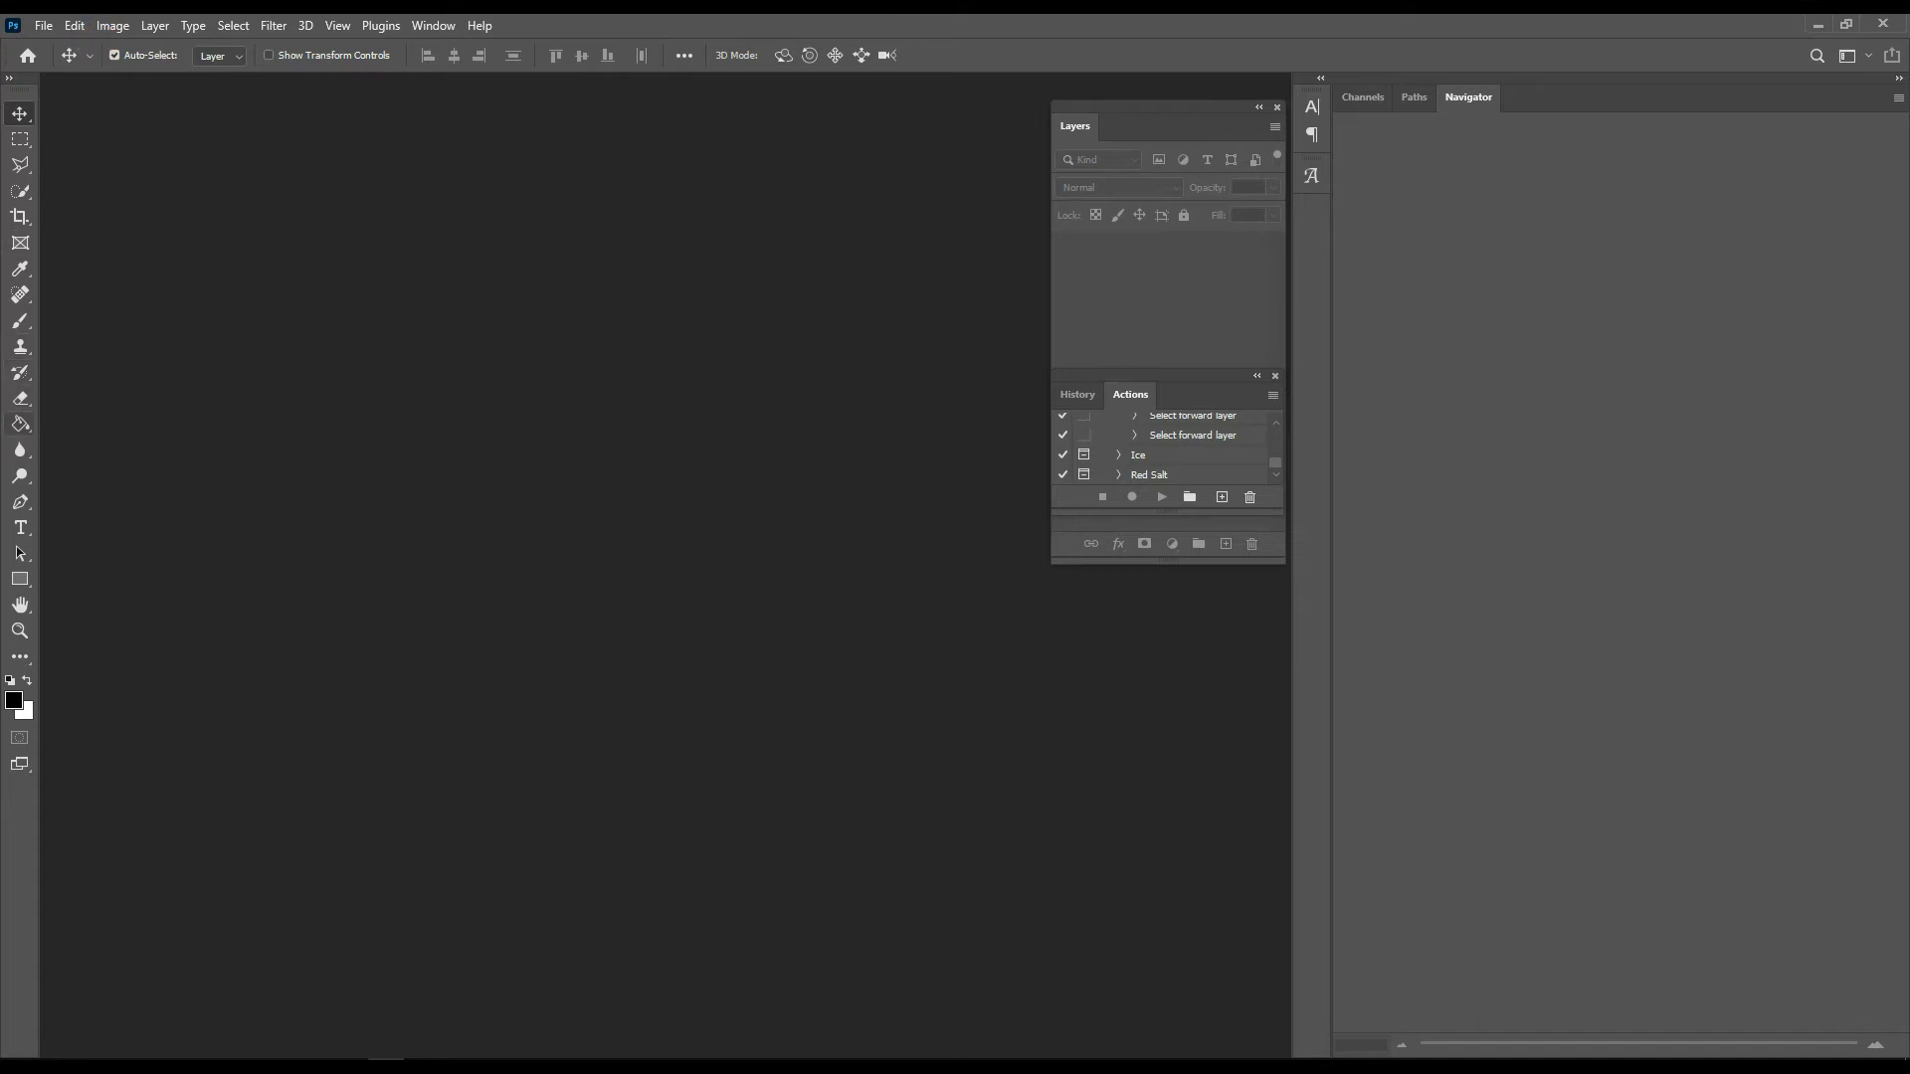
- Select the Snow 2 brush from the Snow Brushes presets
left_click(20, 325)
left_click(149, 55)
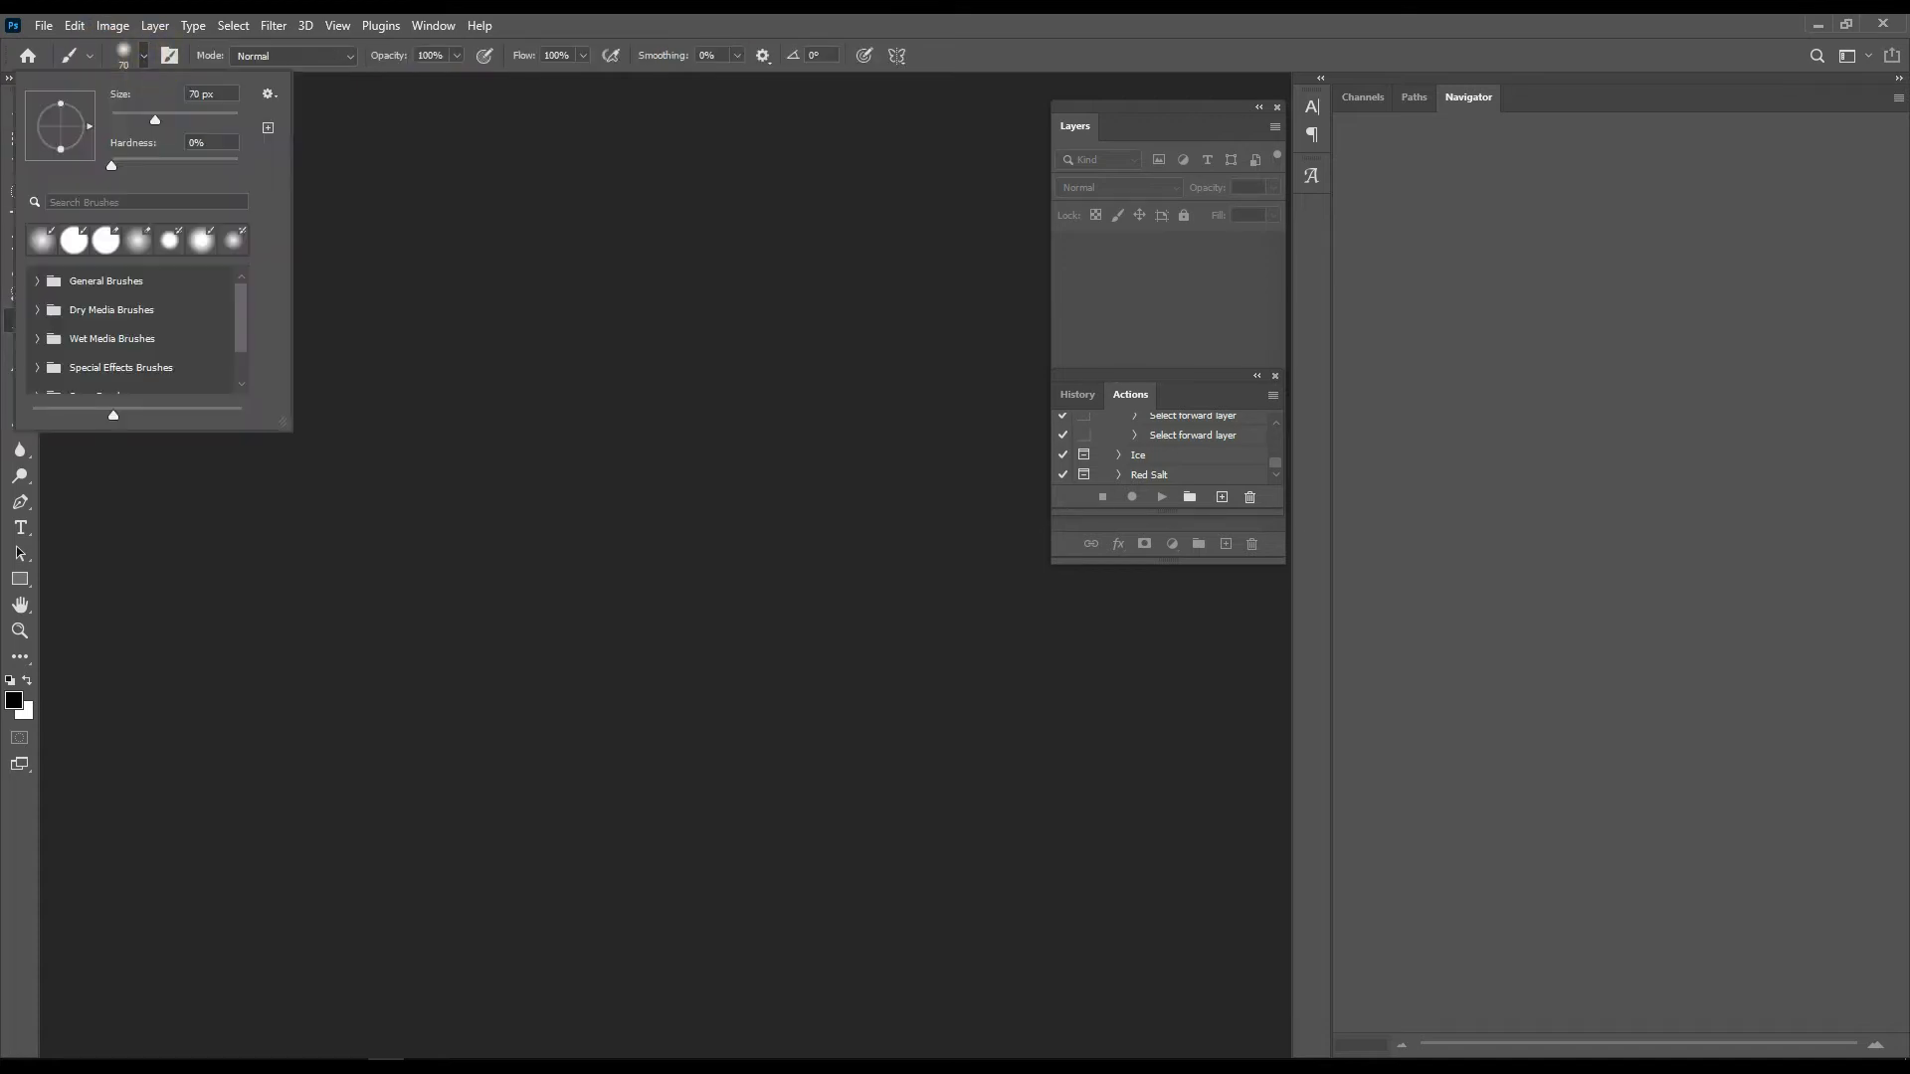
scroll(90, 353, "down", 1)
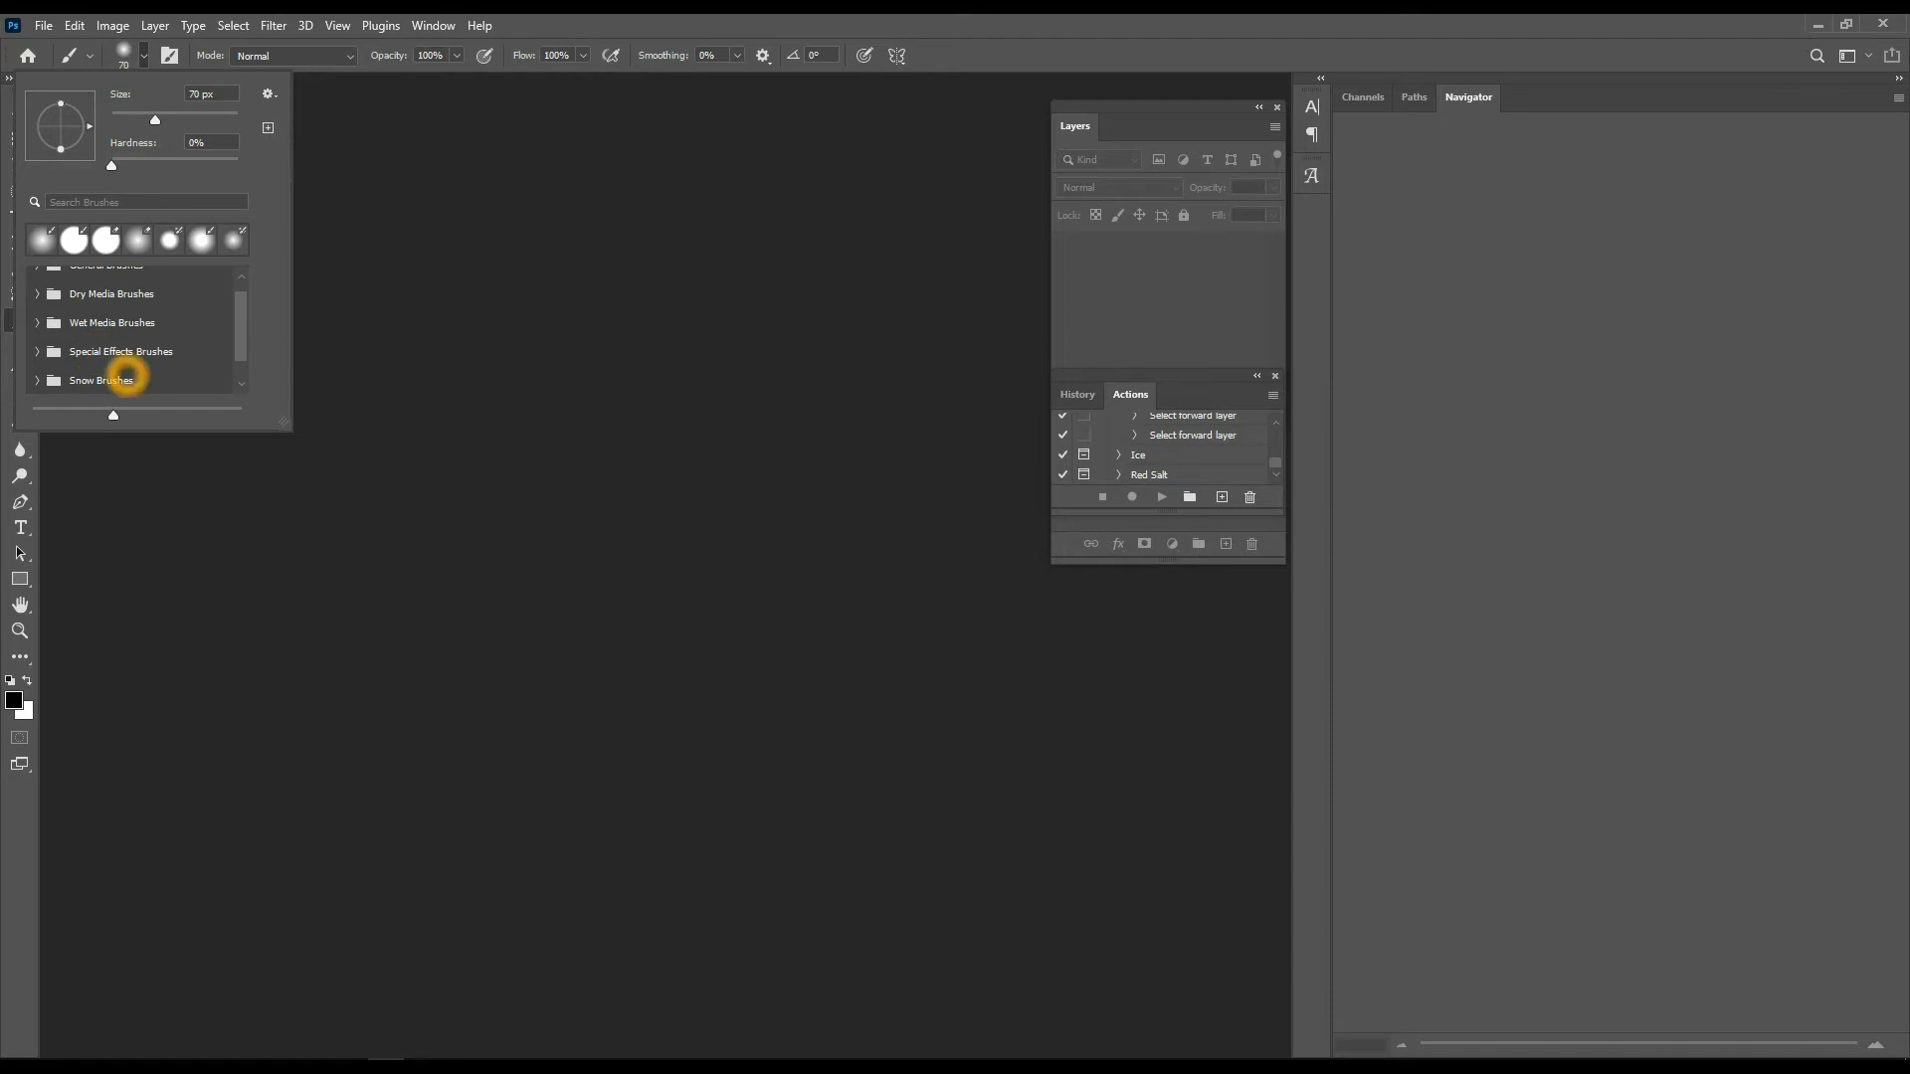
left_click(126, 379)
left_click(38, 380)
scroll(191, 338, "down", 3)
left_click(192, 360)
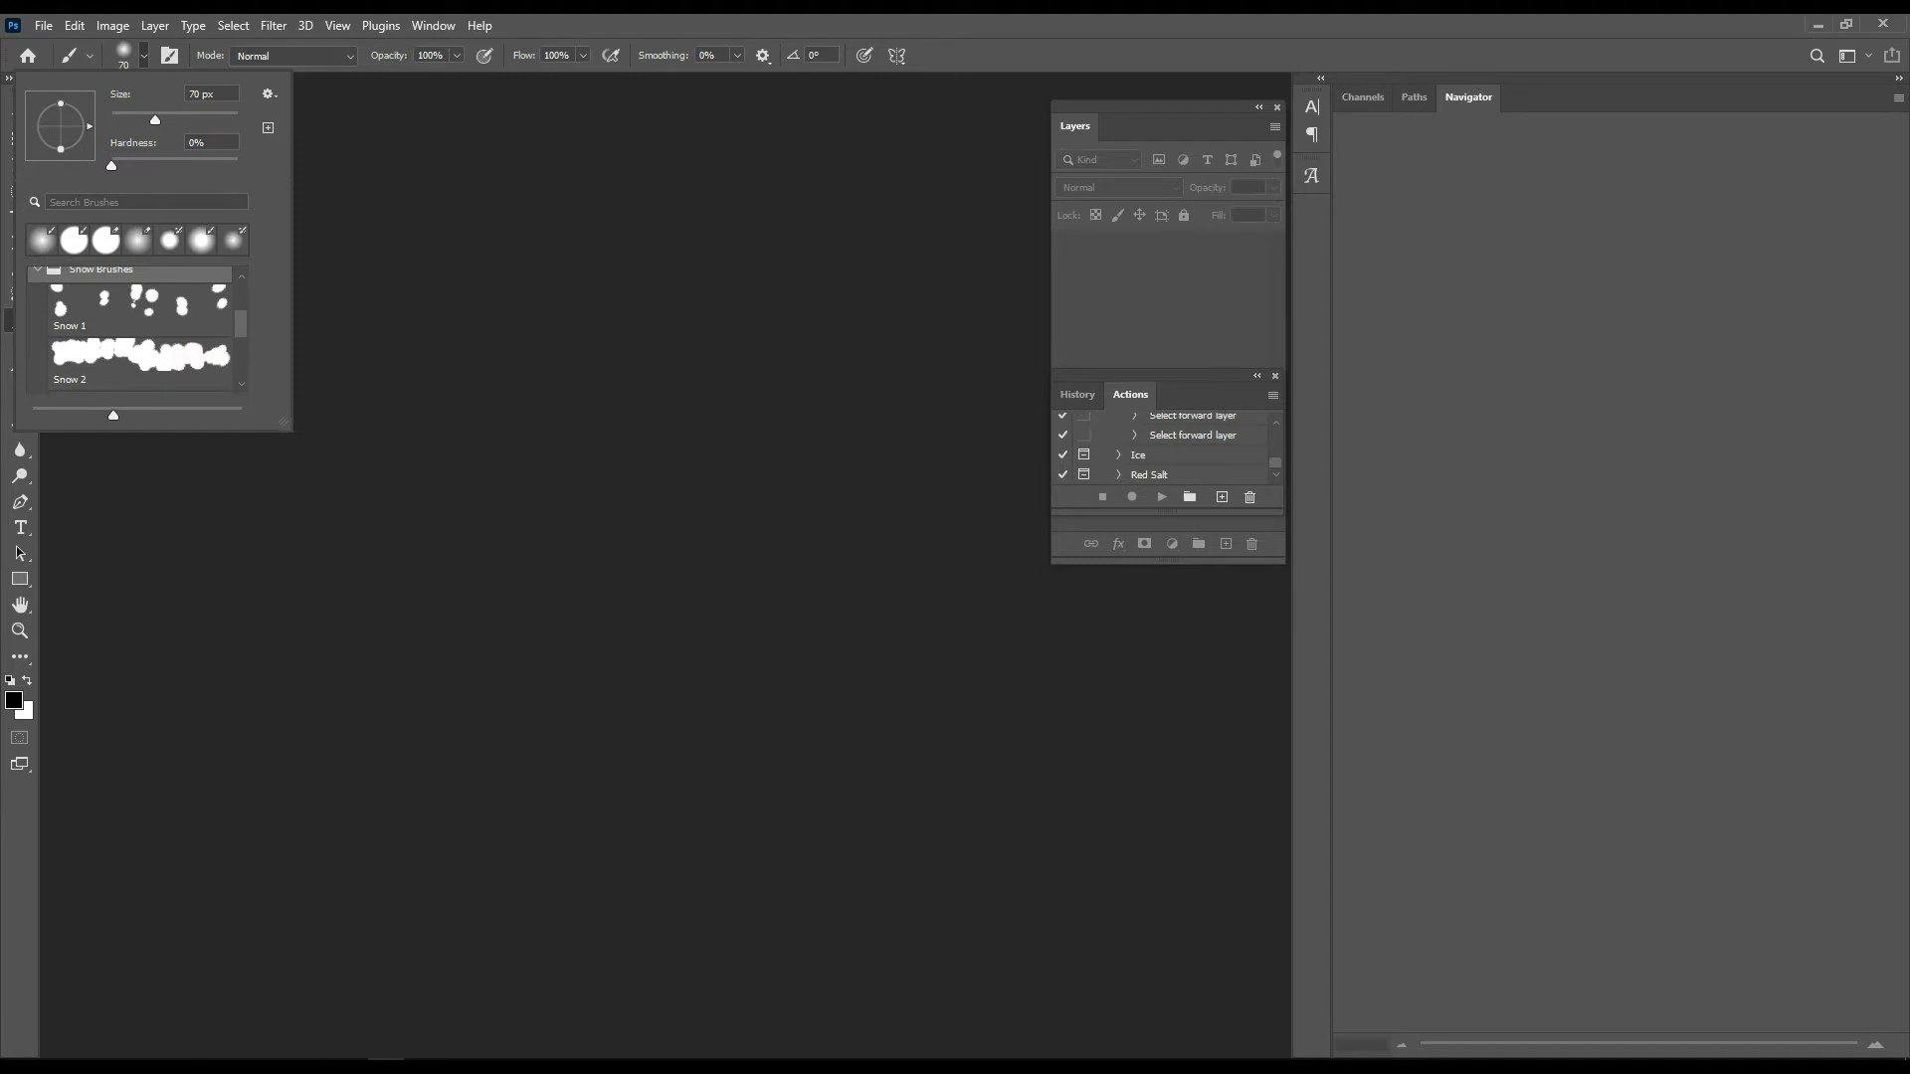
- Create a new white 1920×1080 document and unlock its Background into Layer 0
left_click(44, 25)
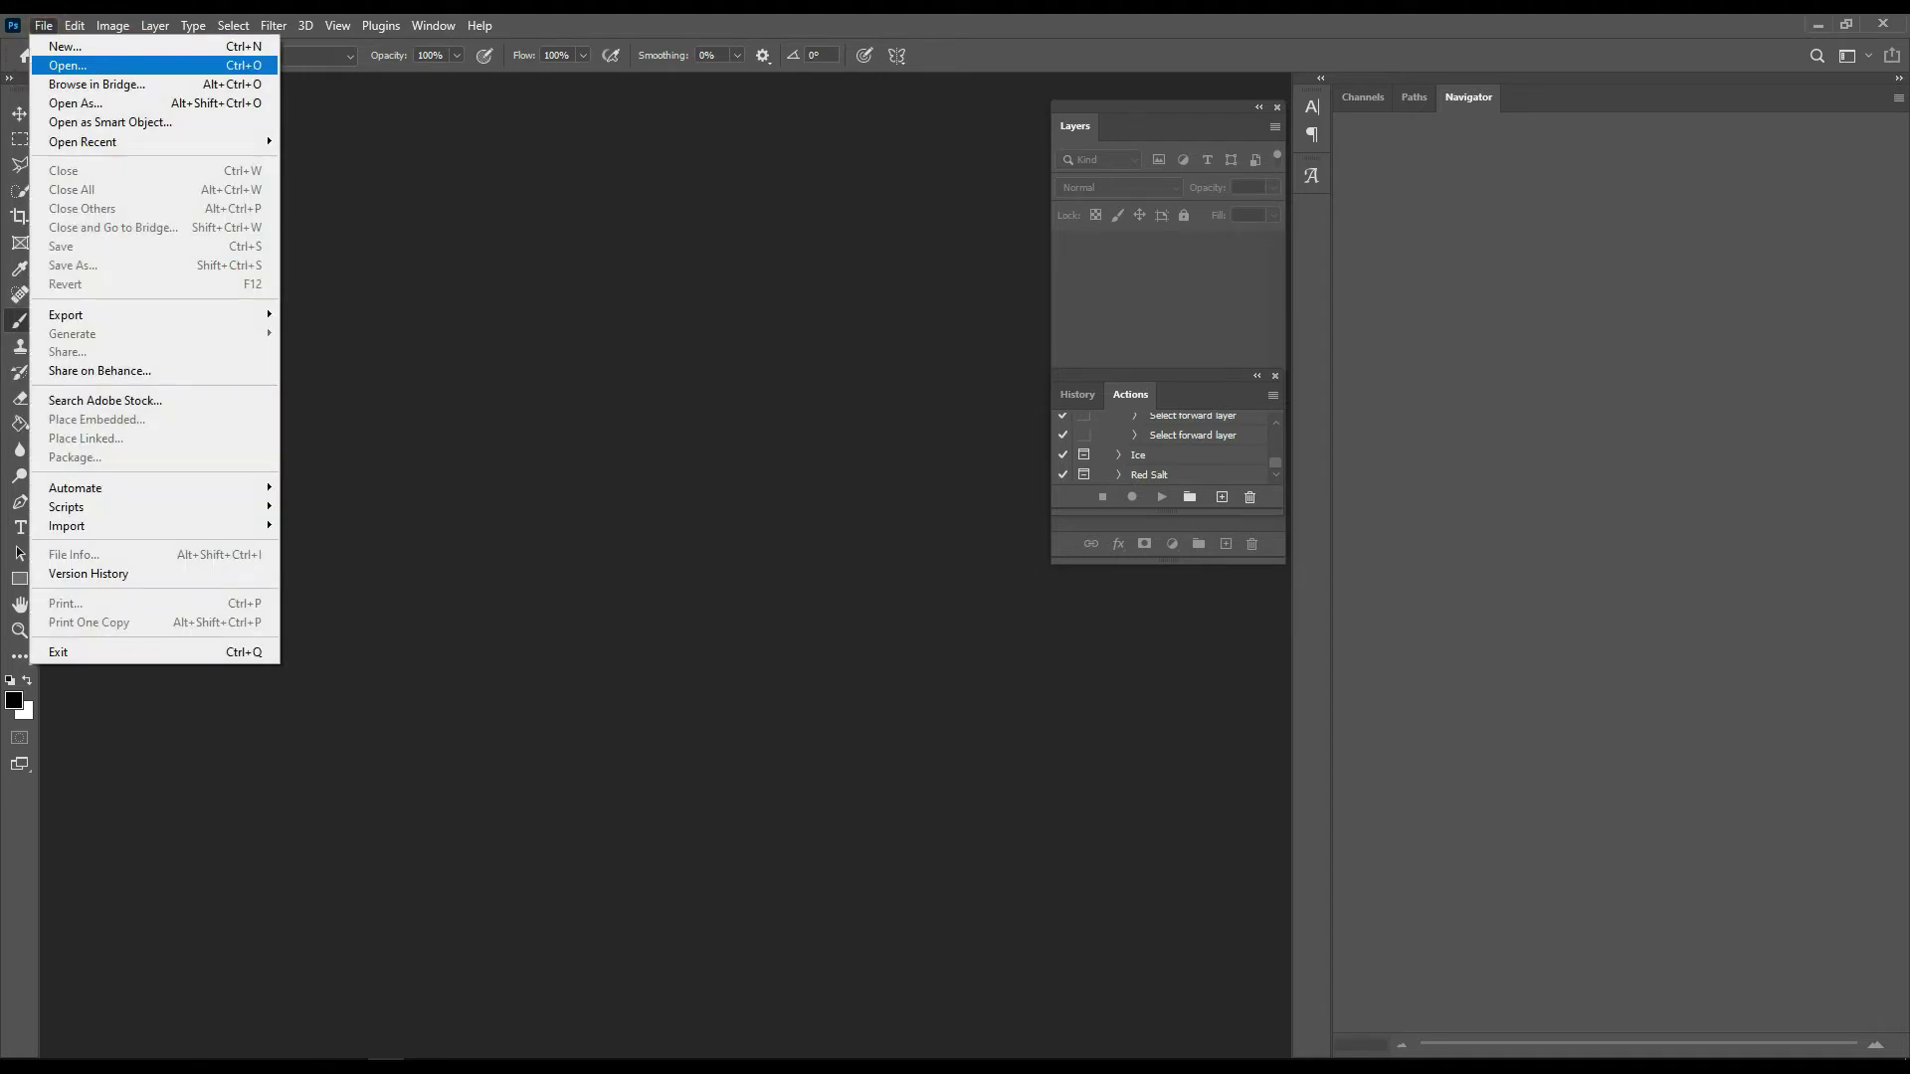
left_click(88, 60)
left_click(639, 32)
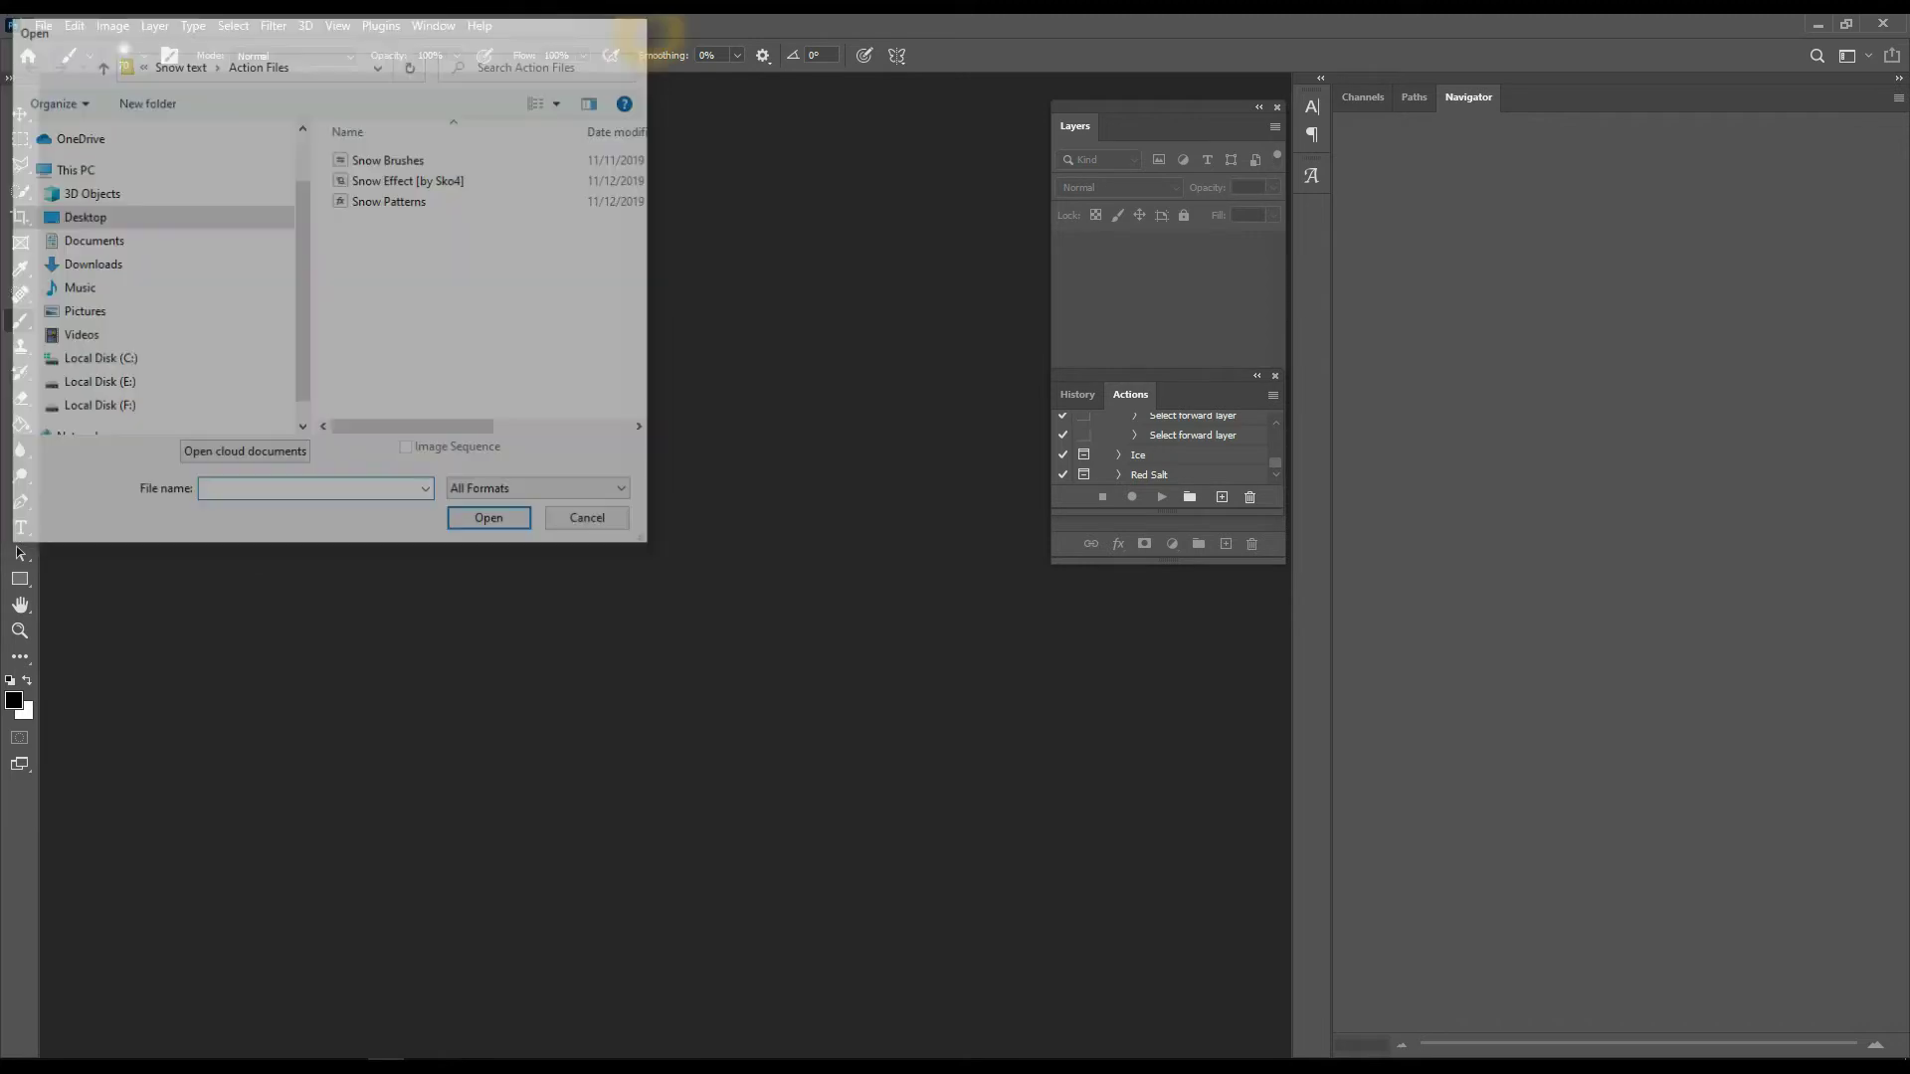
left_click(44, 25)
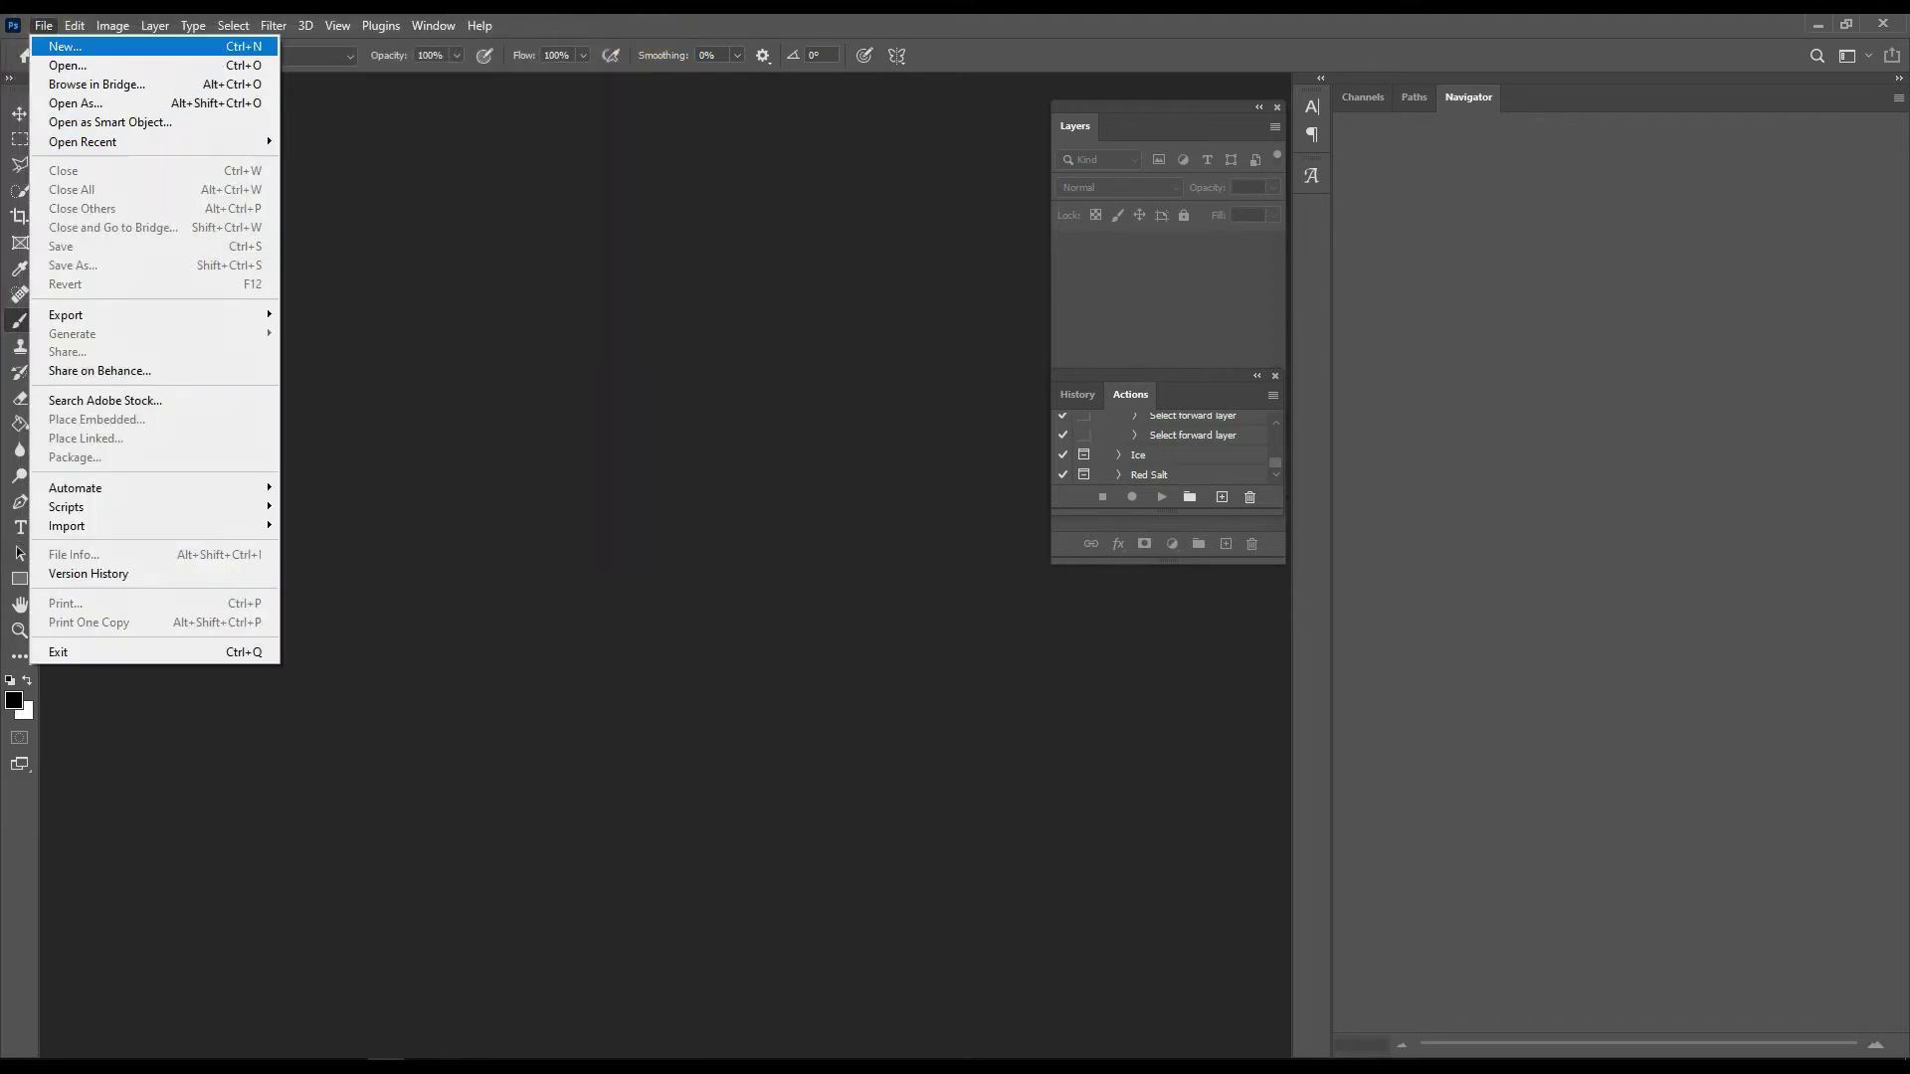
left_click(60, 47)
left_click(1668, 1016)
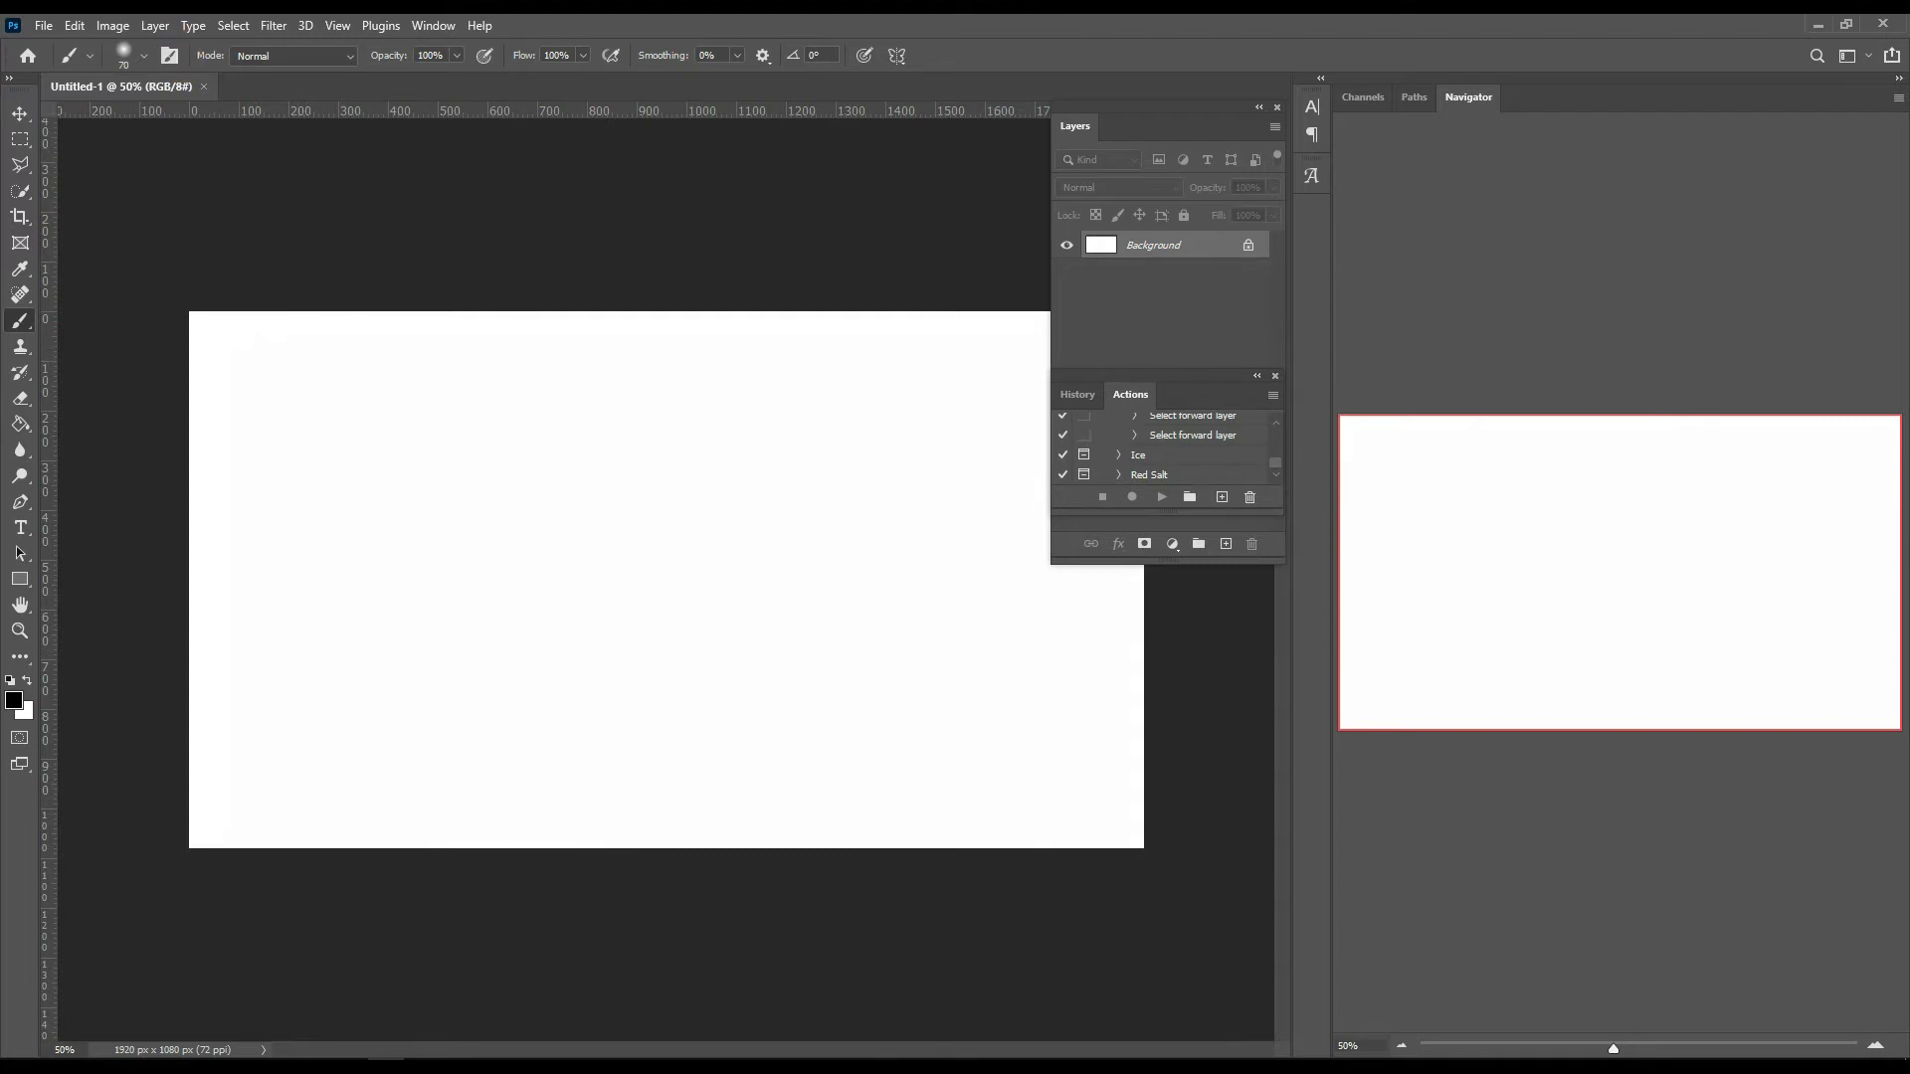
left_click(1249, 245)
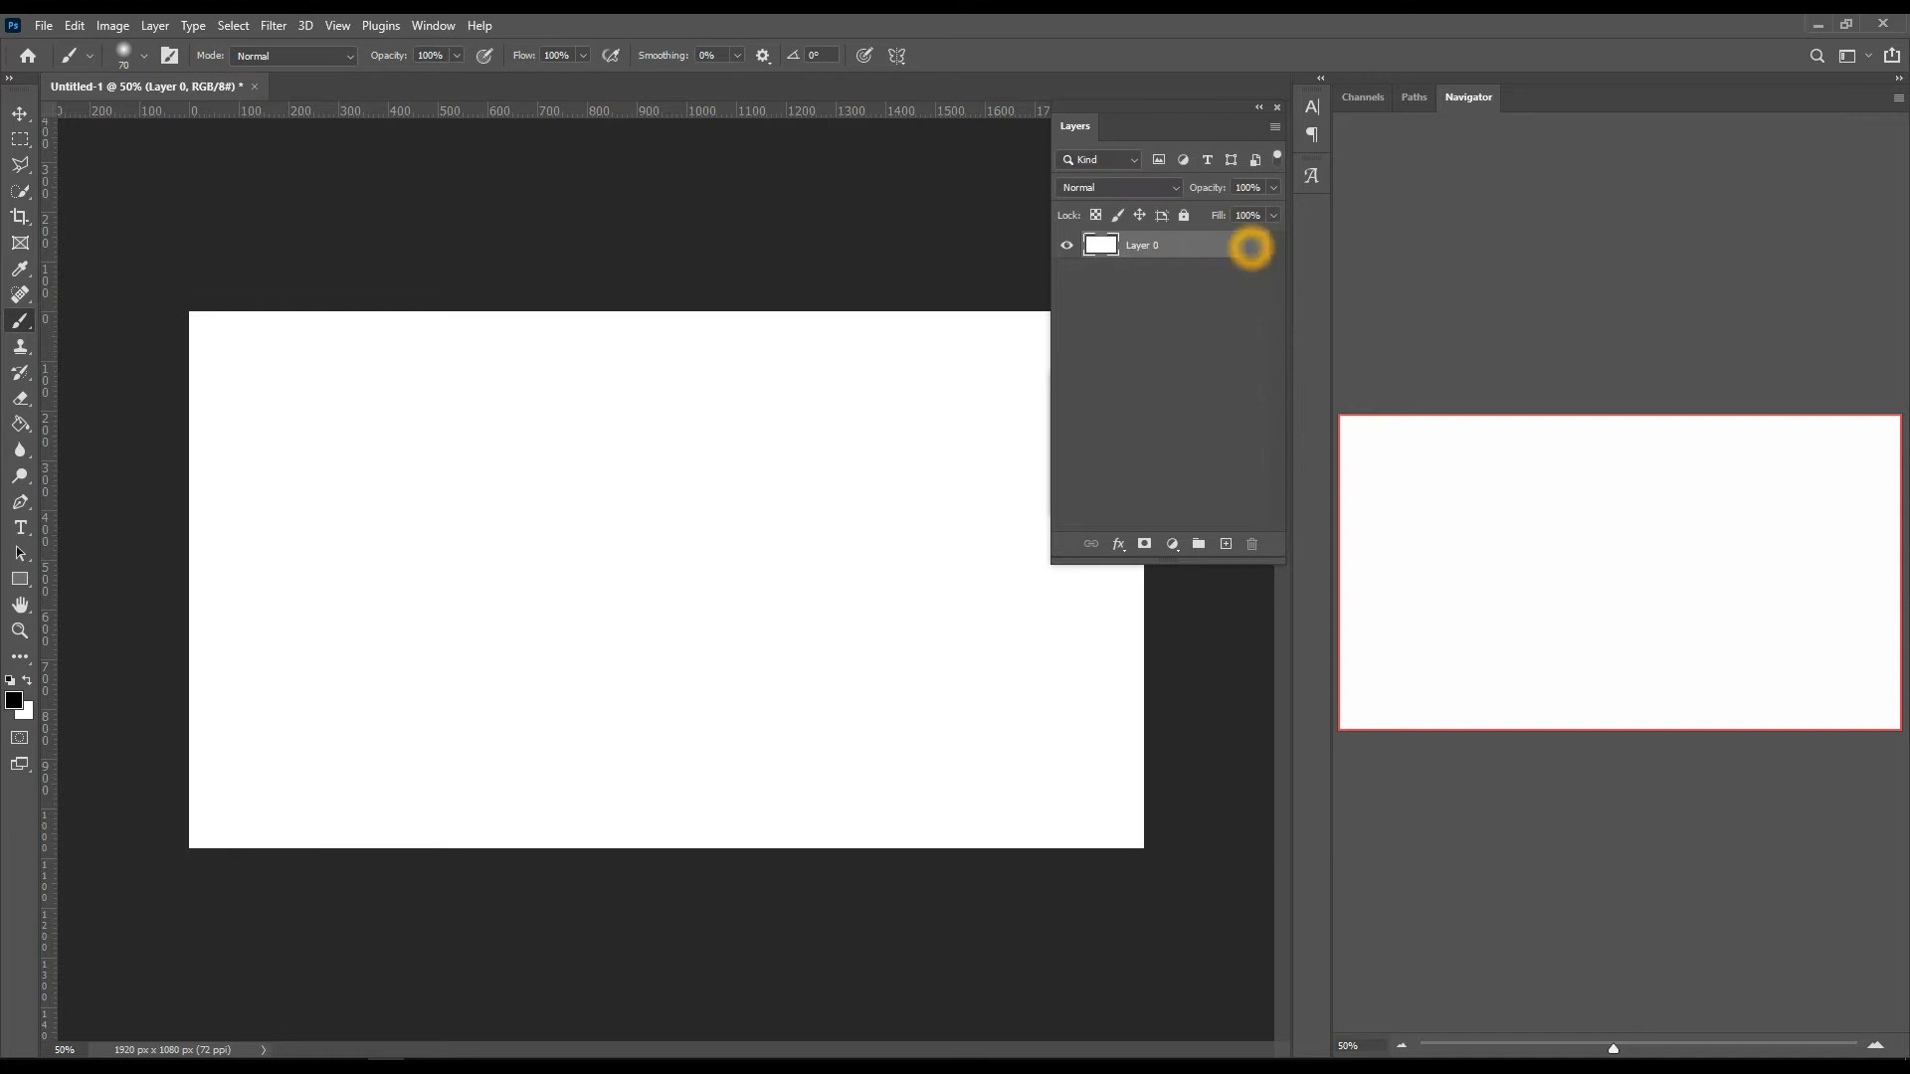
- Add a Bevel & Emboss Texture to Layer 0 using a Snow Patterns swatch
double_click(1220, 245)
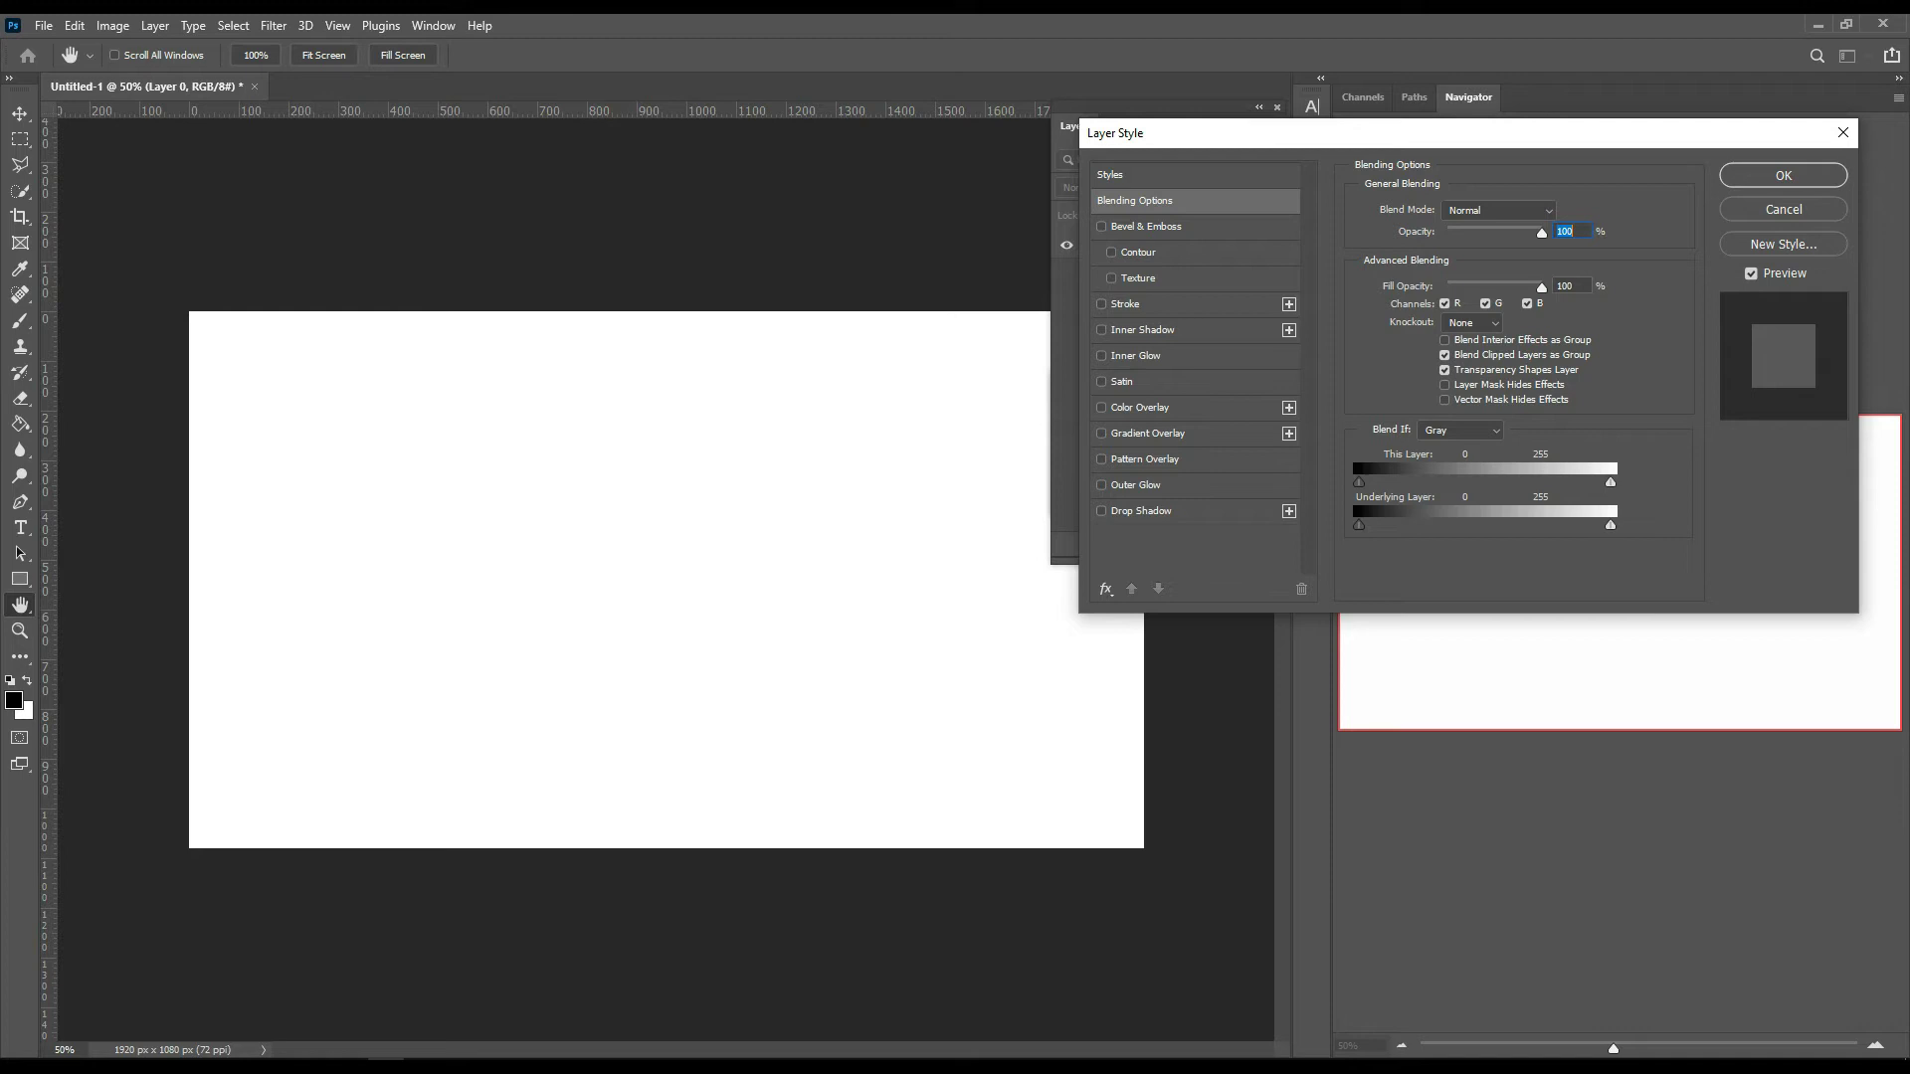
left_click(1138, 278)
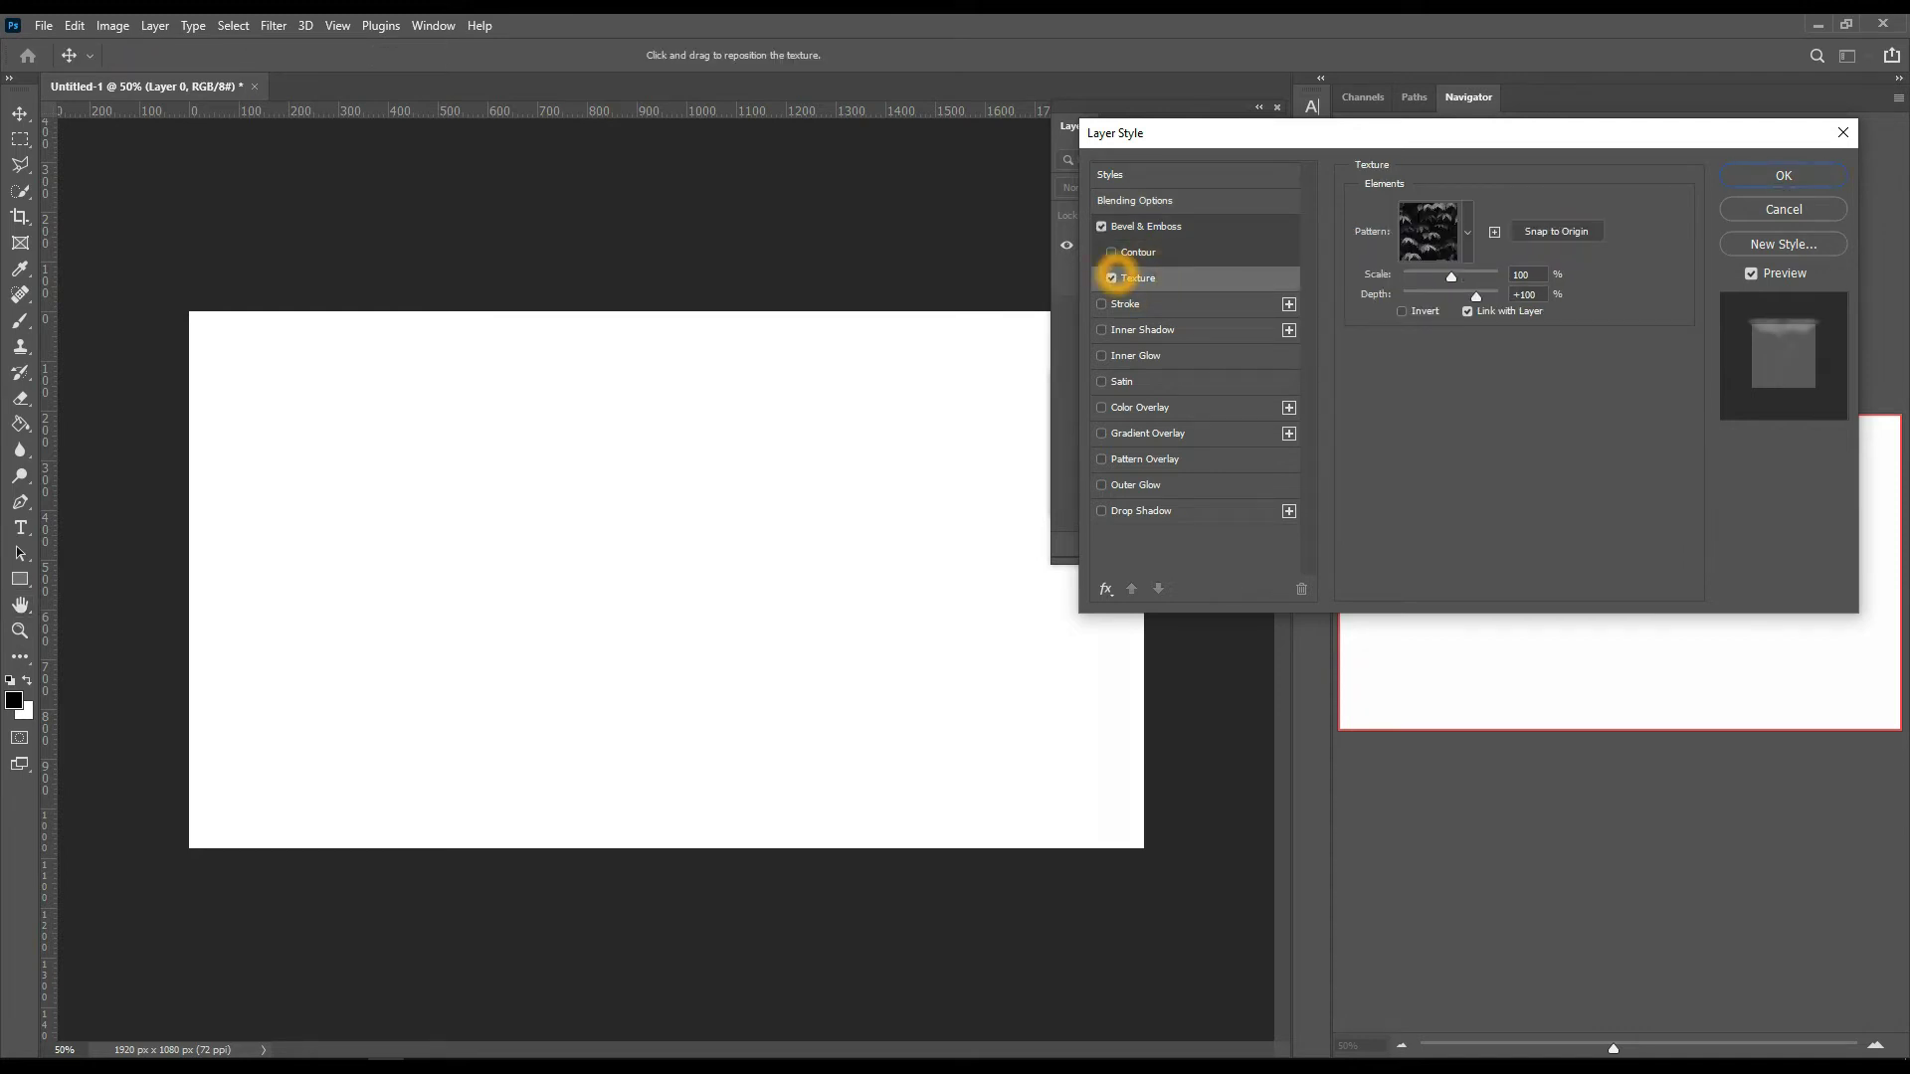
left_click(1472, 227)
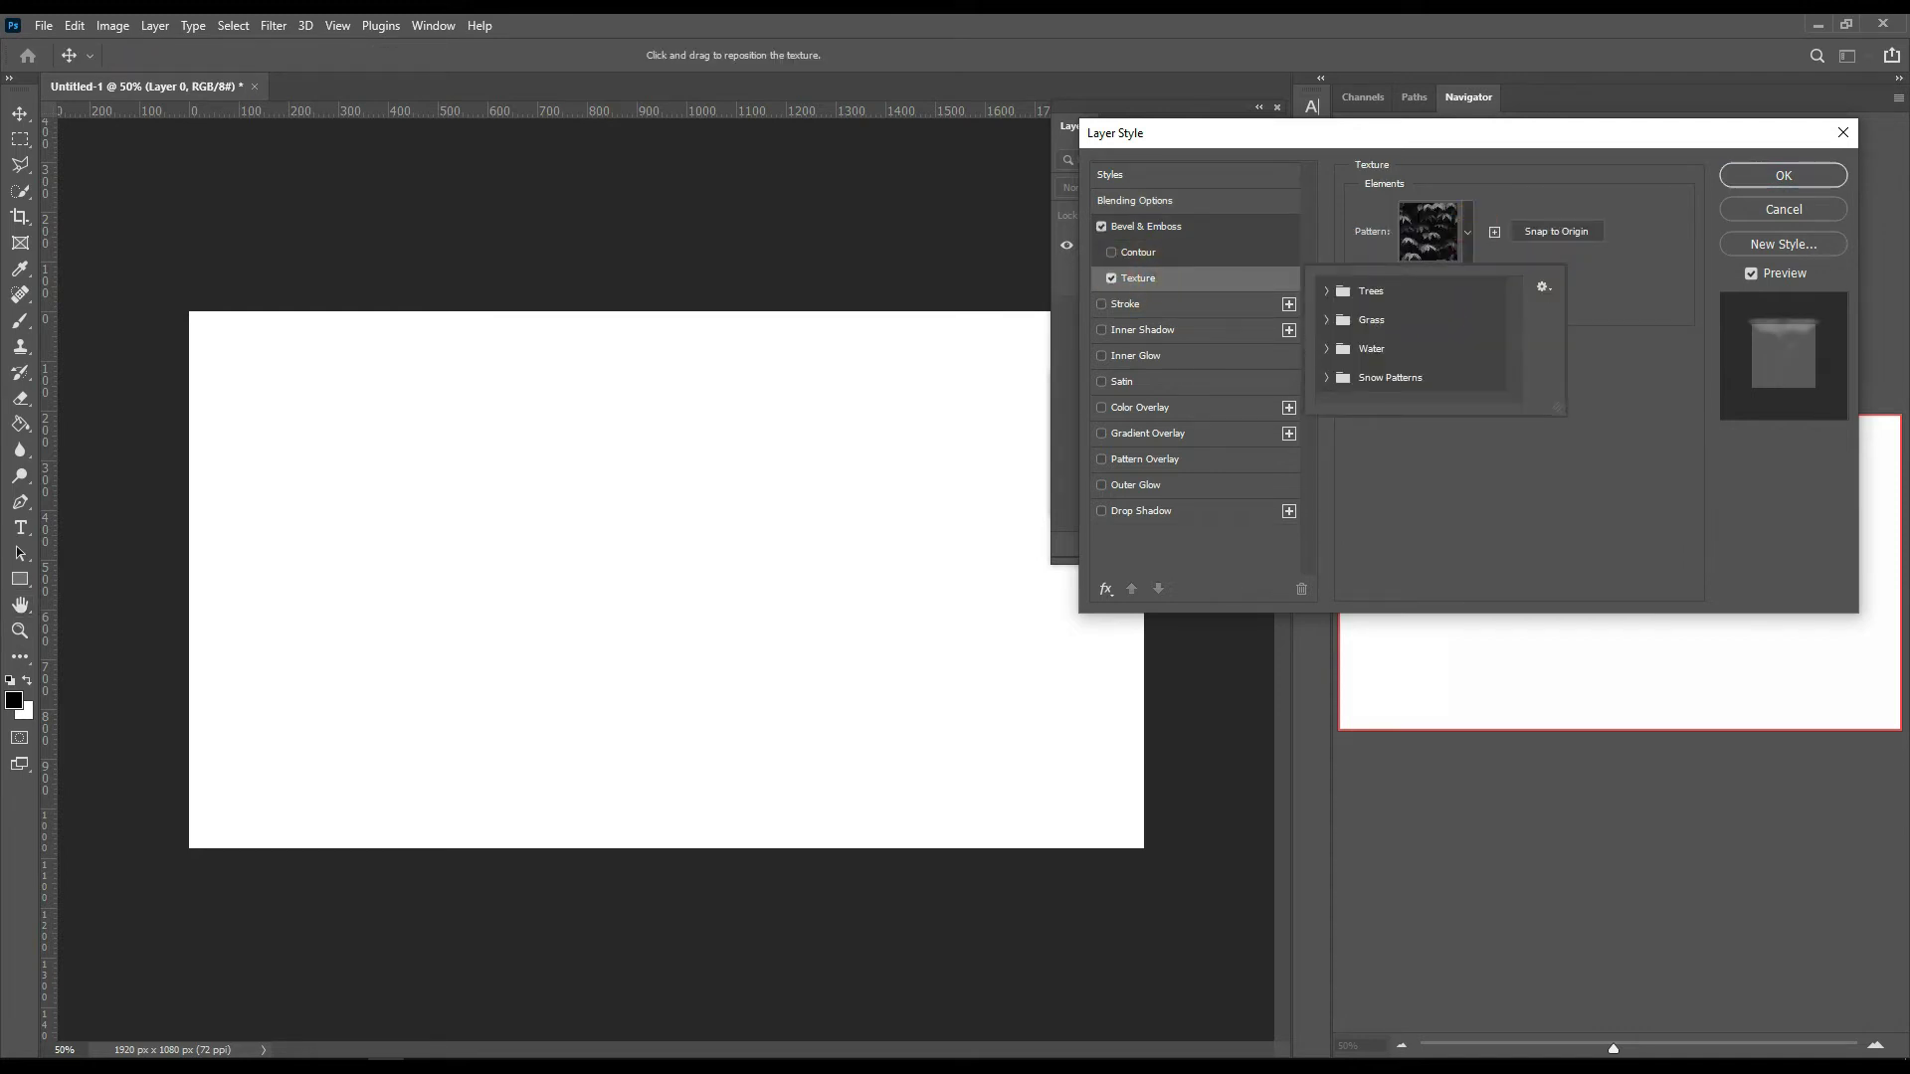
left_click(1327, 378)
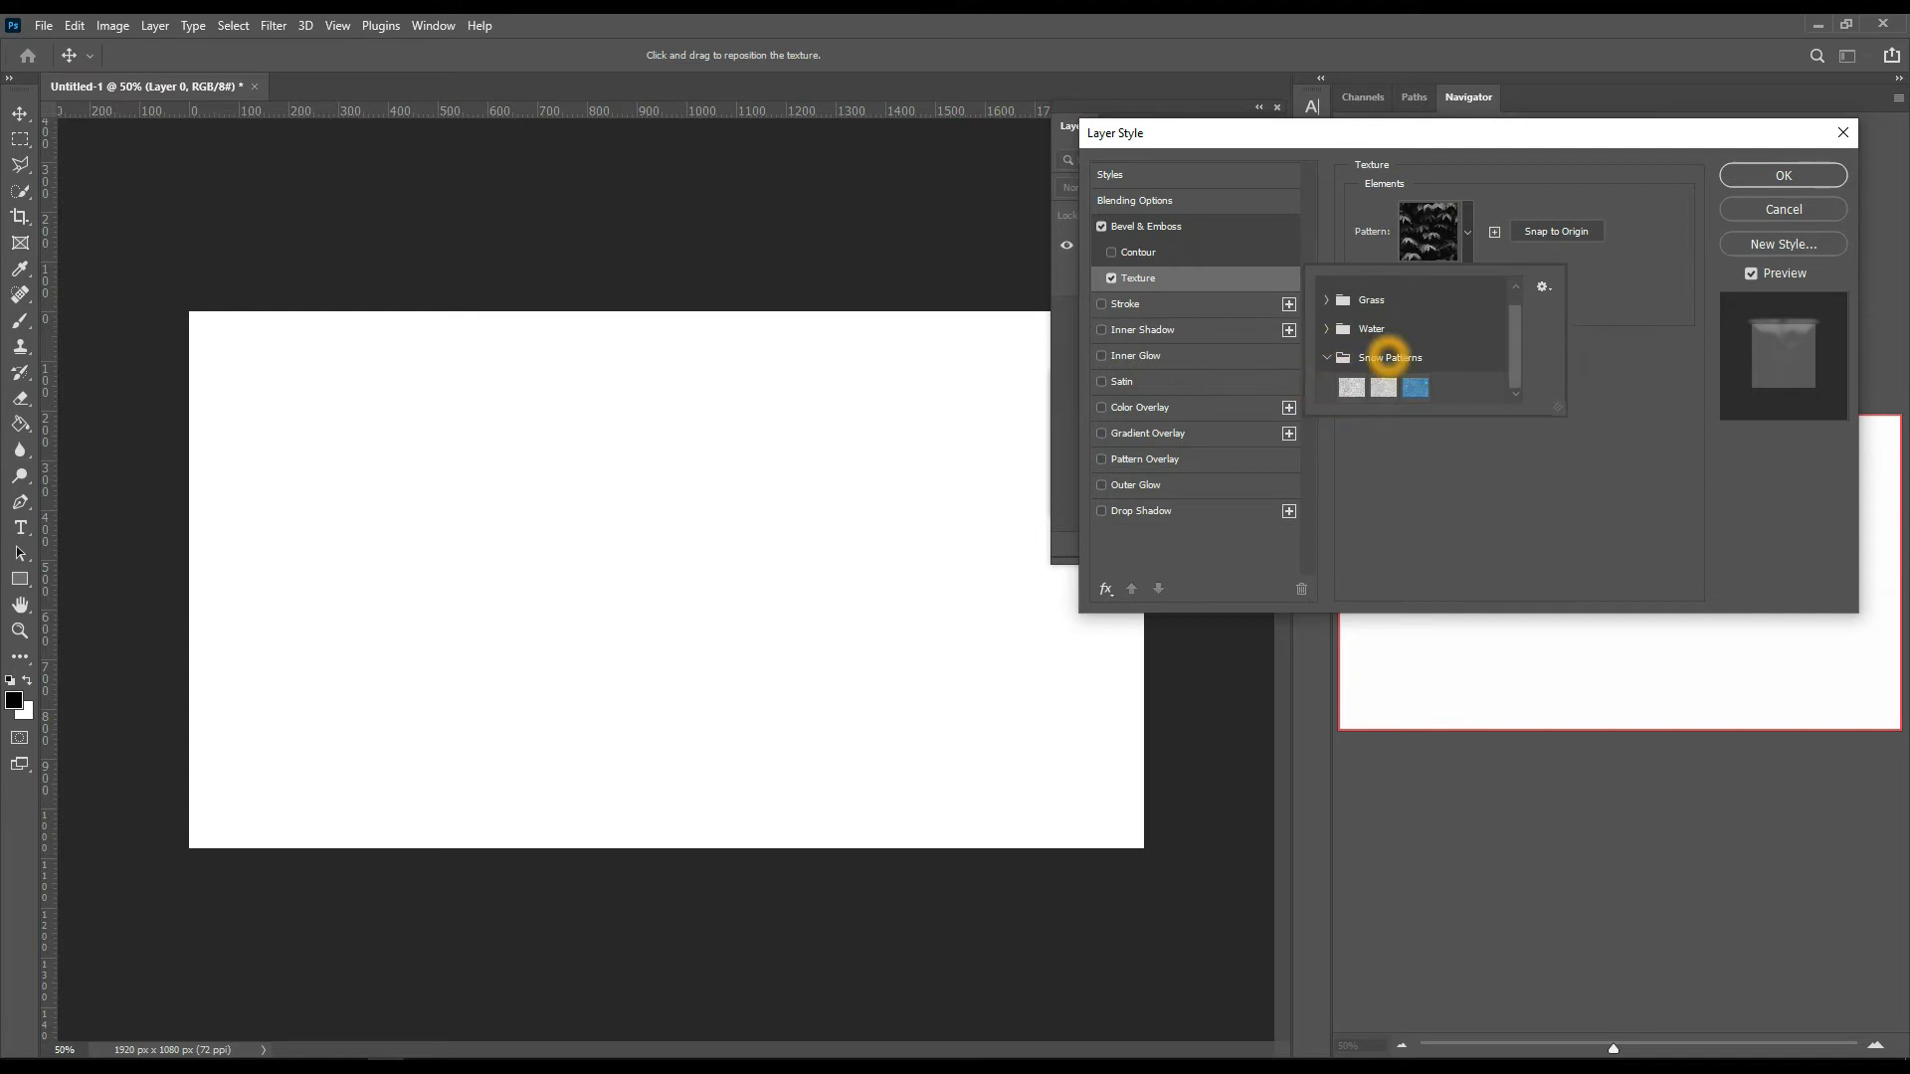
left_click(1352, 388)
left_click(1378, 389)
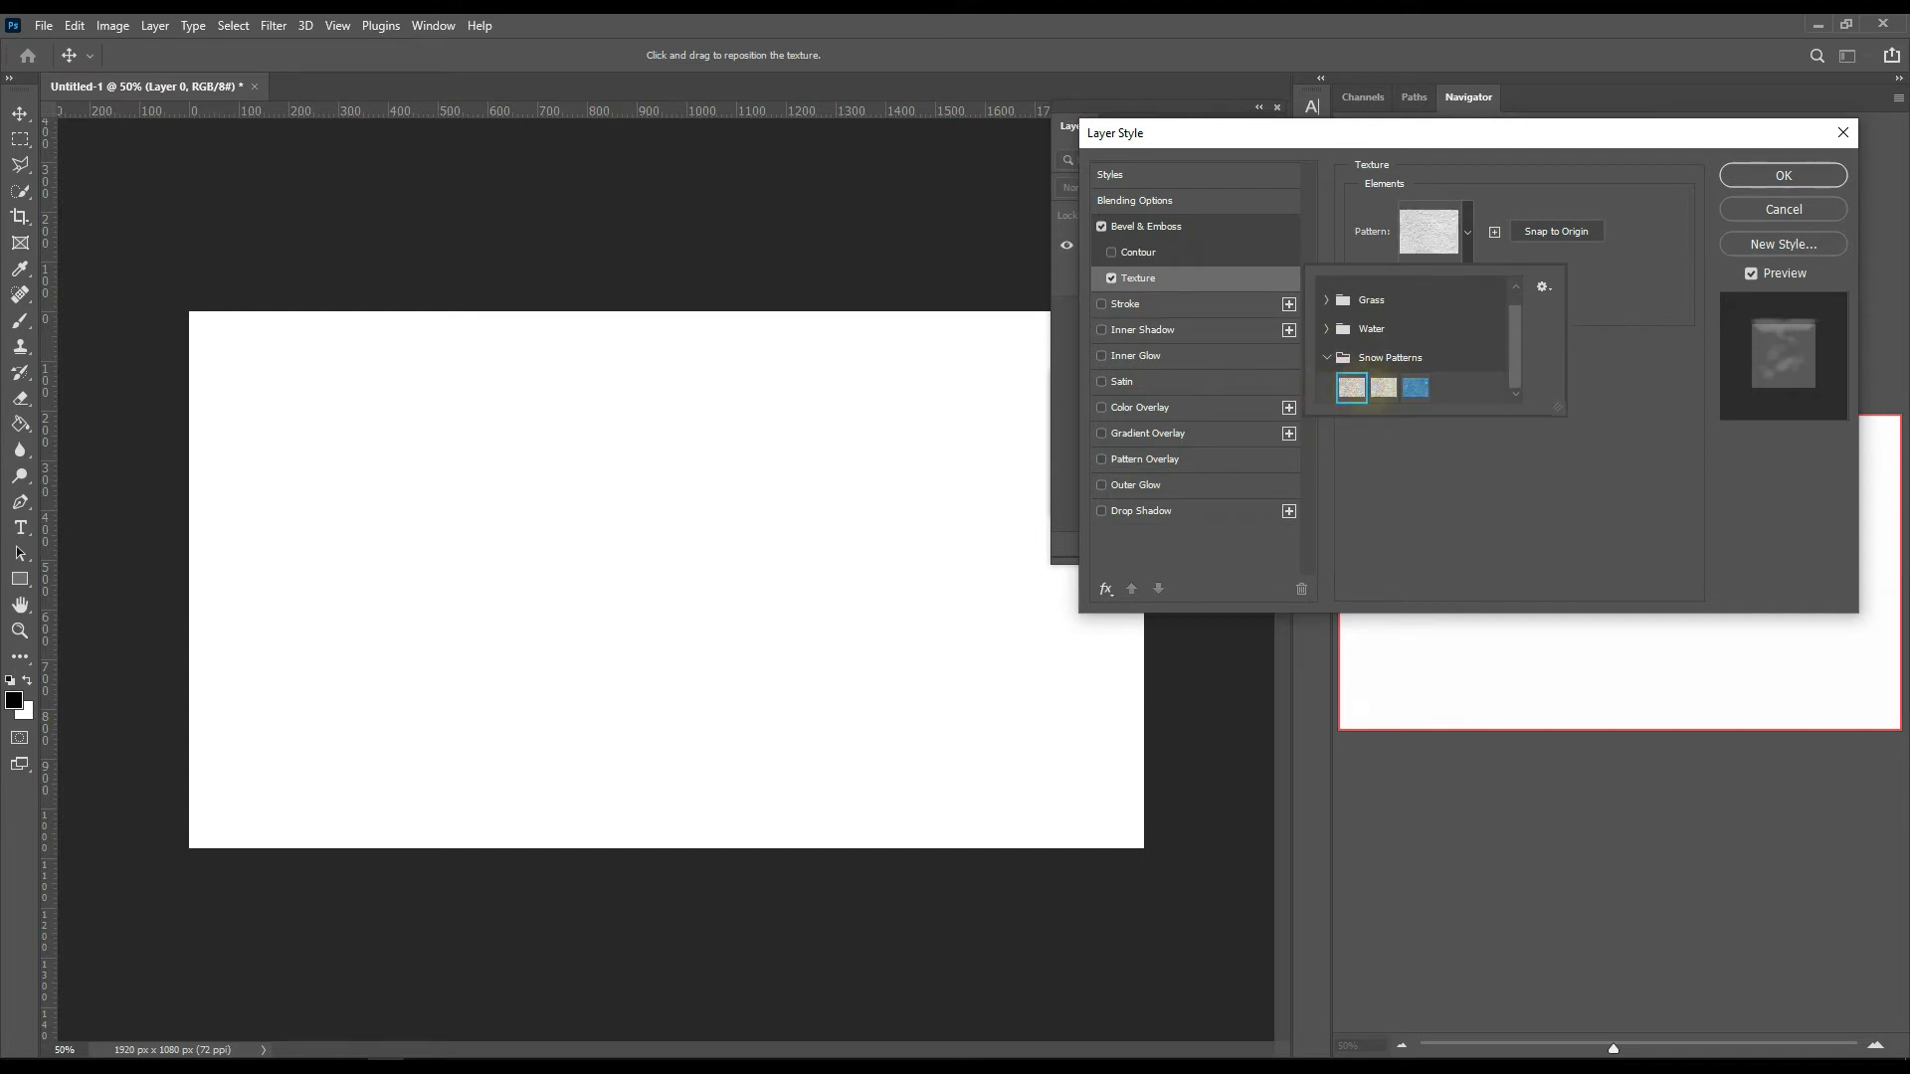
left_click(1522, 247)
- Set the texture scale to 245% and apply the layer style
left_click_drag(1457, 279, 1459, 277)
left_click(1476, 296)
left_click(1459, 276)
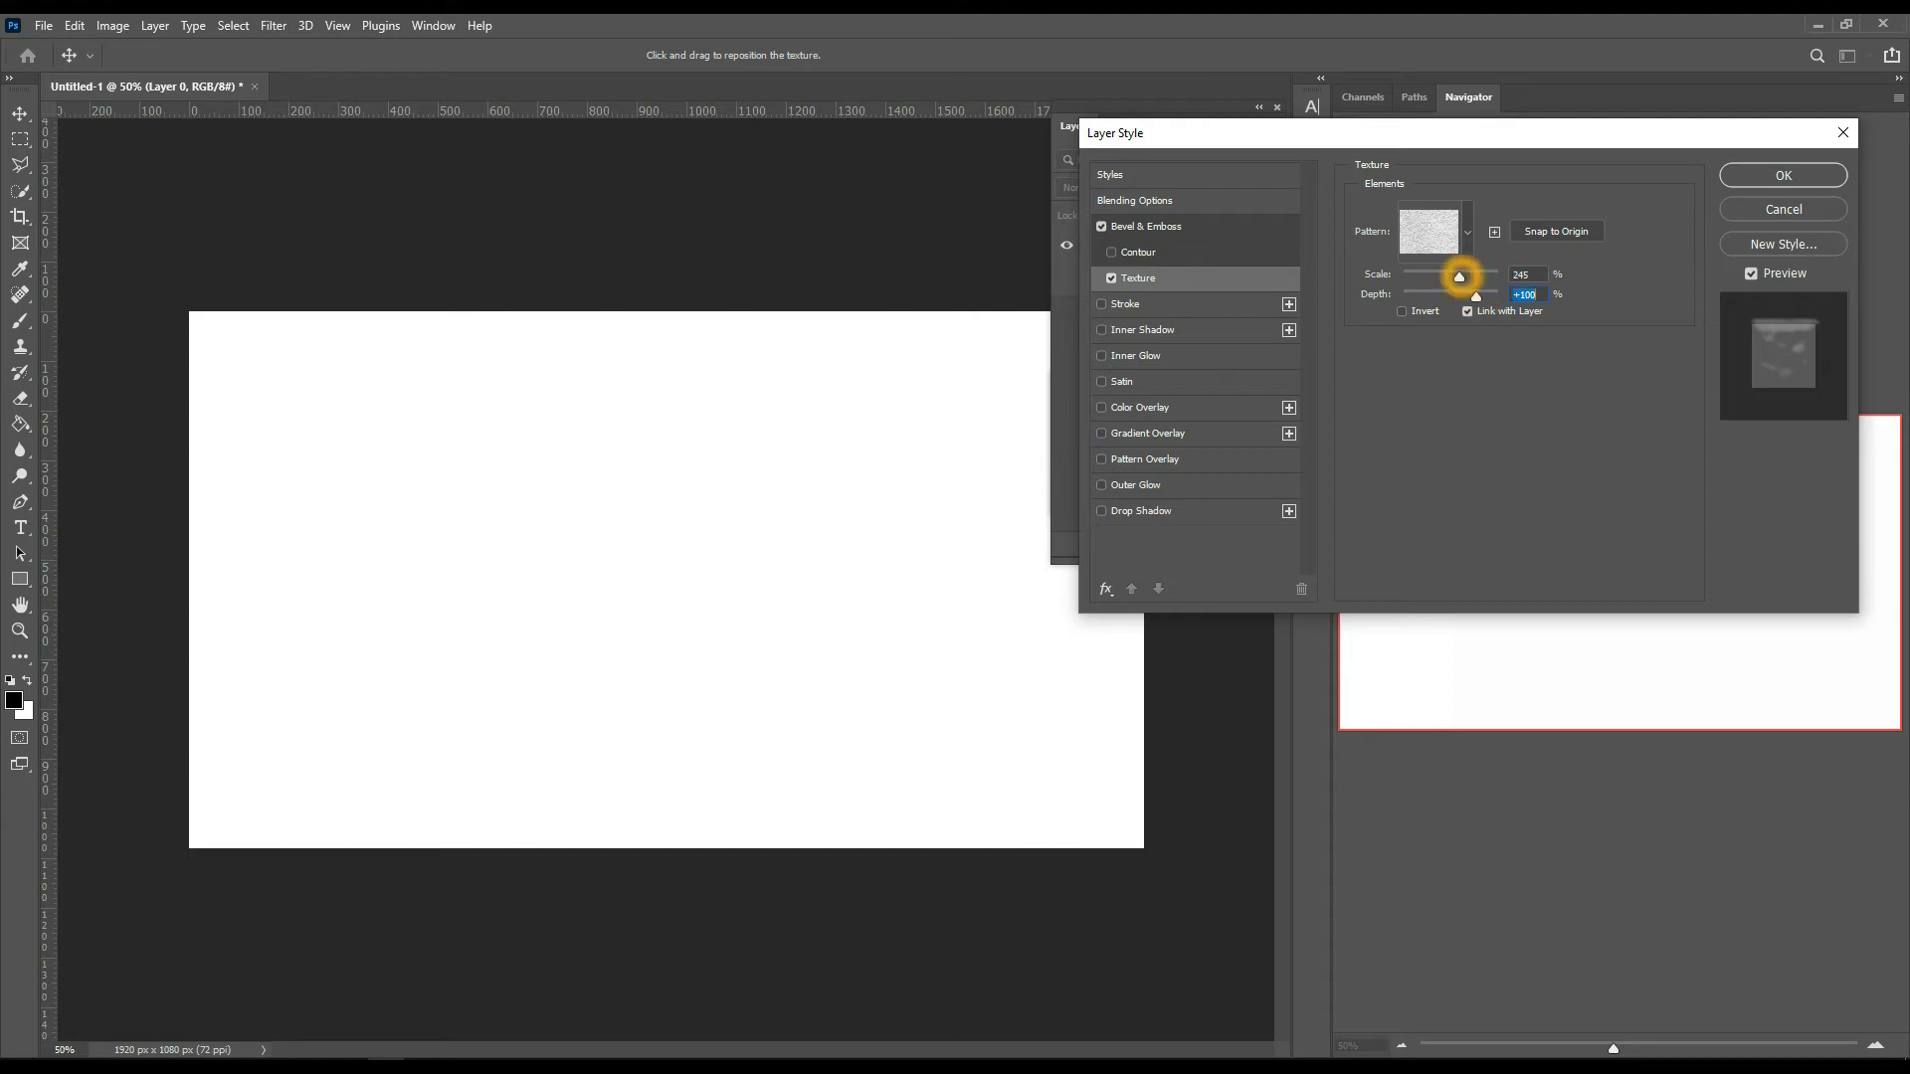
left_click(1101, 227)
left_click(1101, 226)
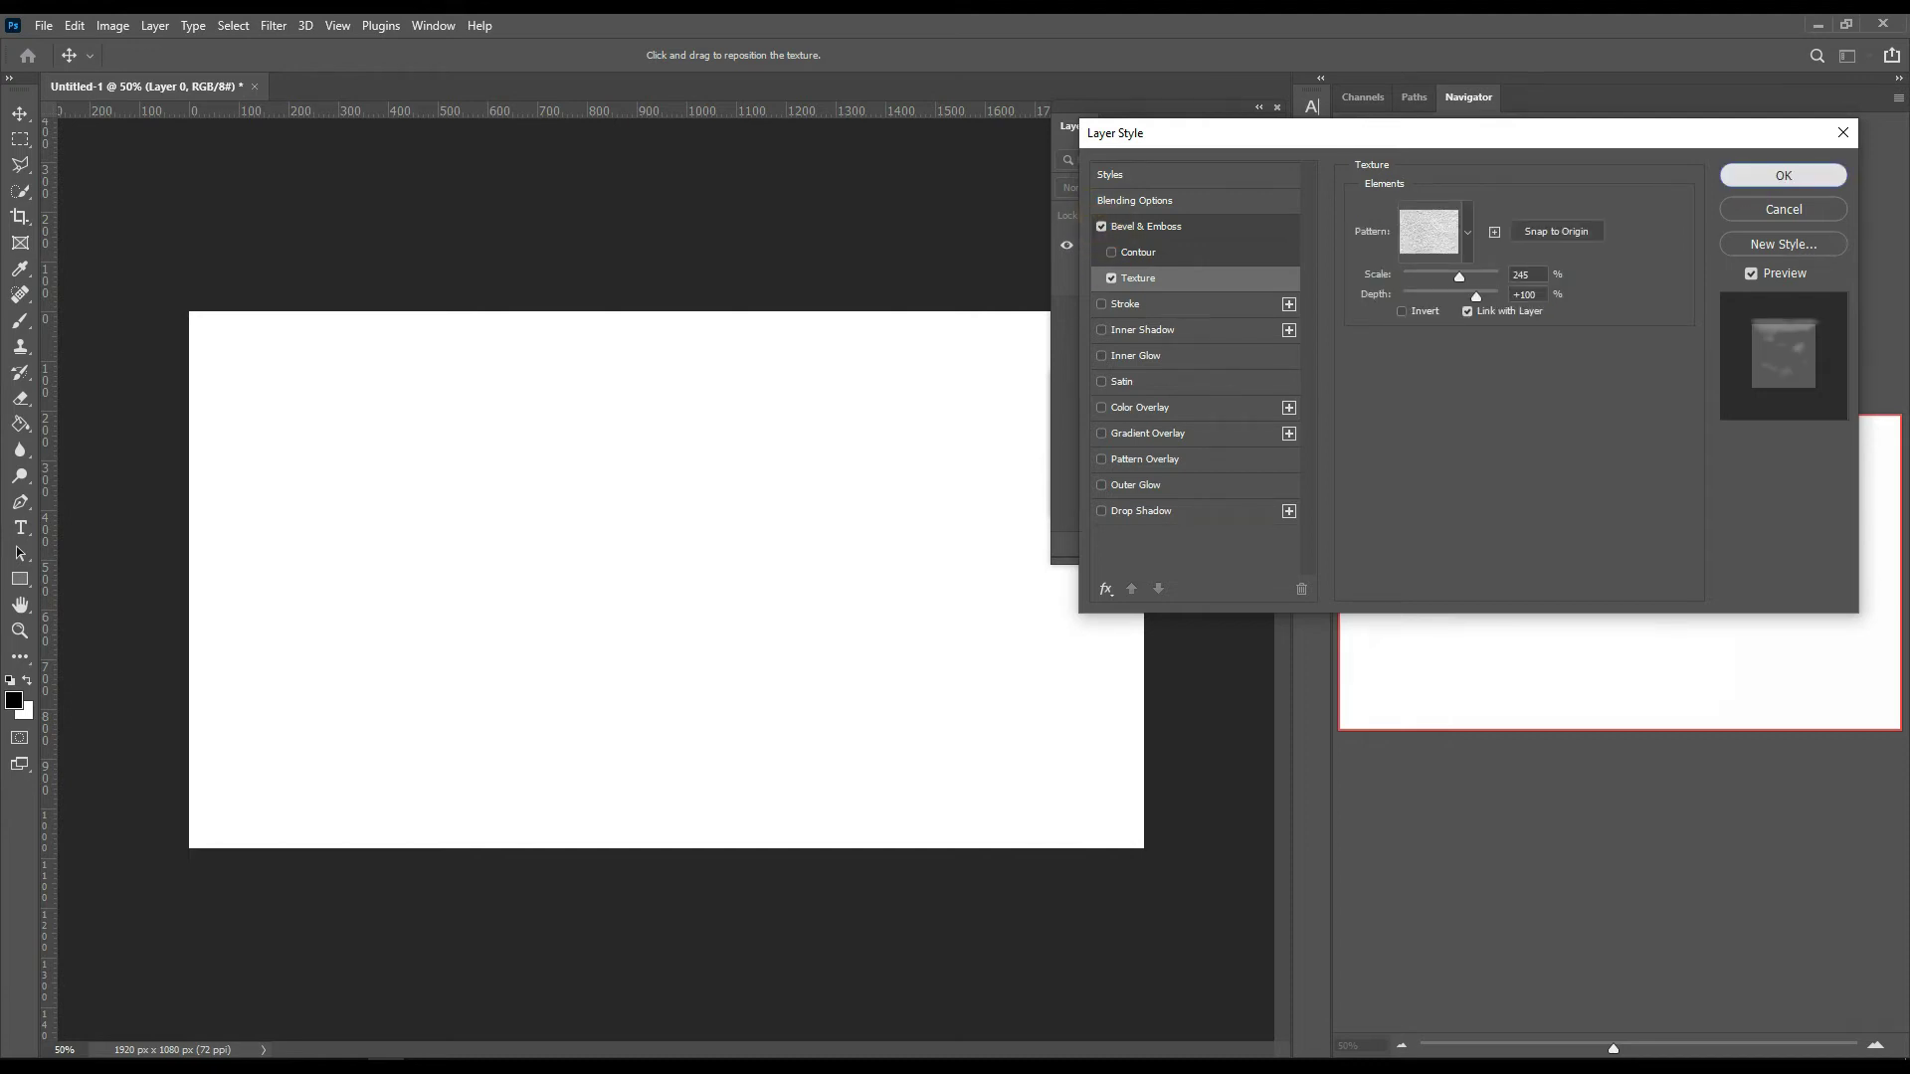
left_click(1783, 175)
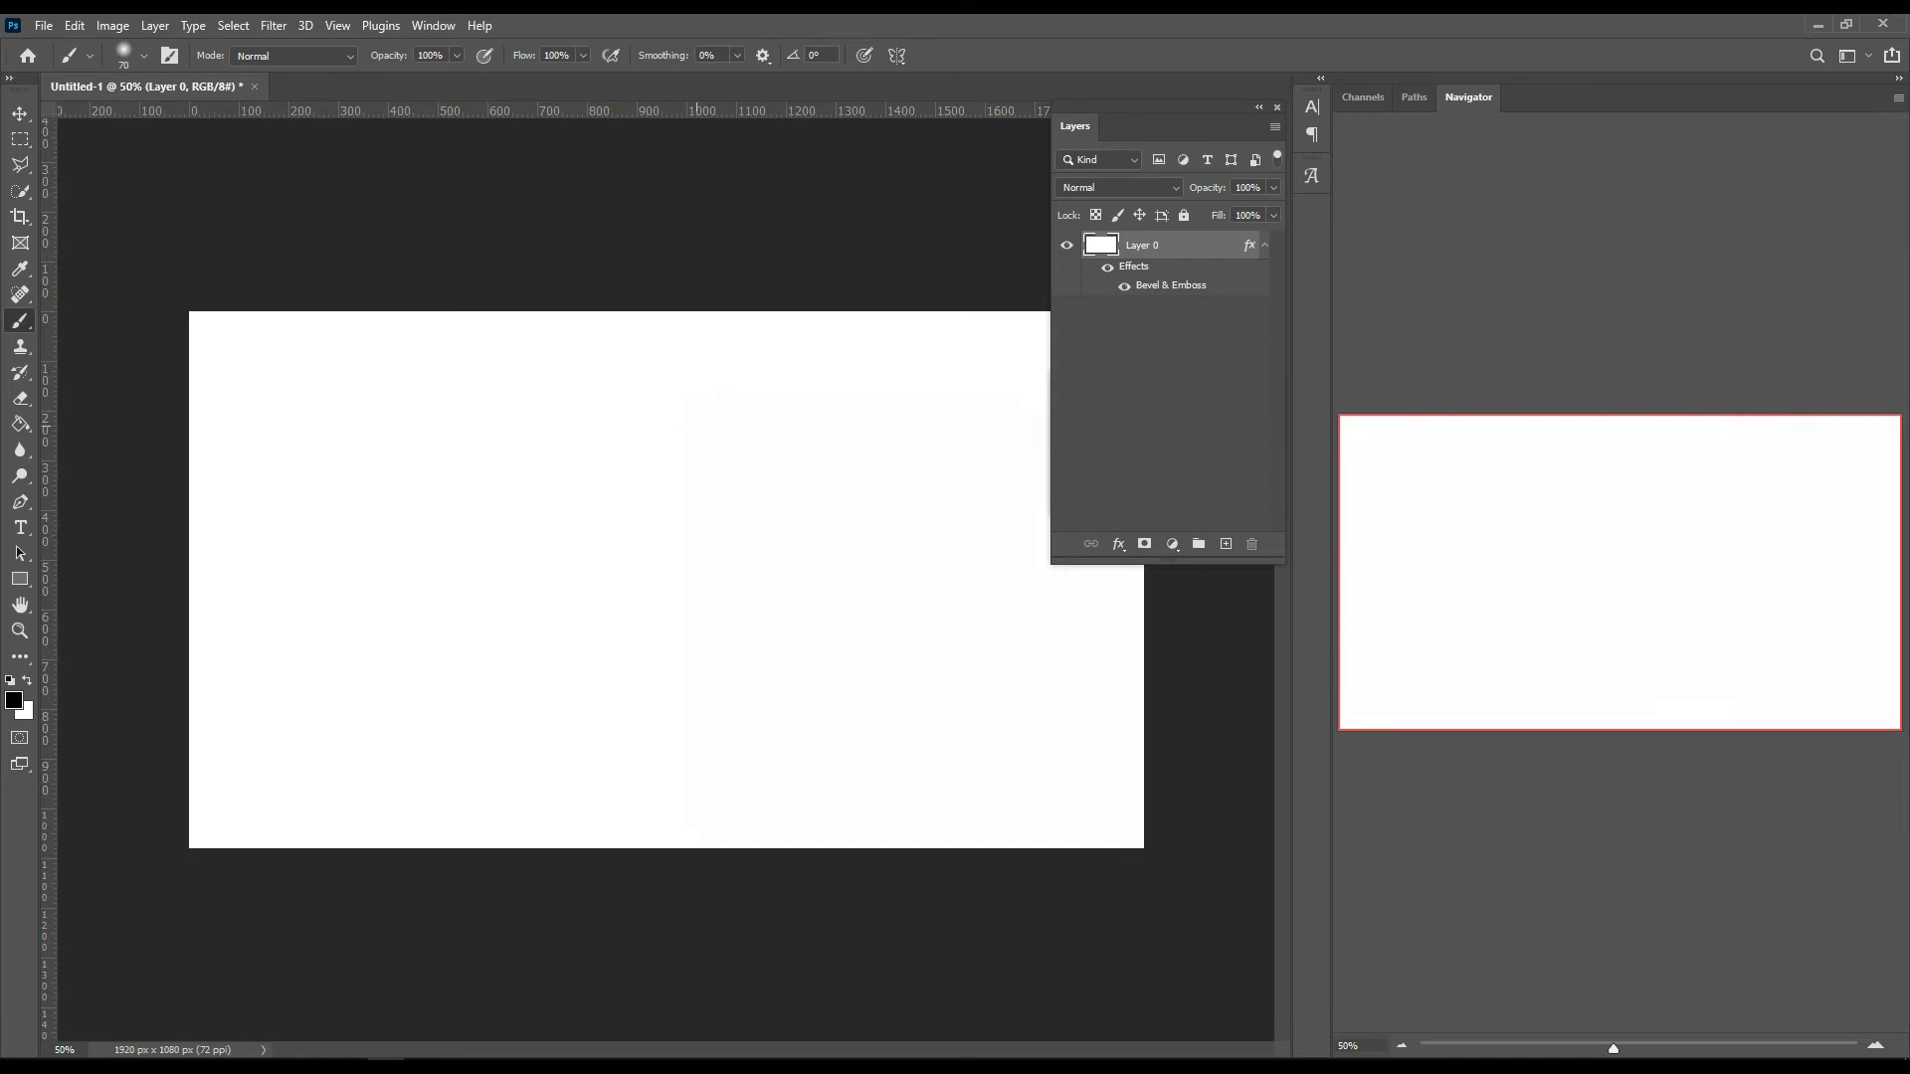
- Reopen Layer 0's style and deepen the texture depth to +380
left_click_drag(627, 461, 597, 460)
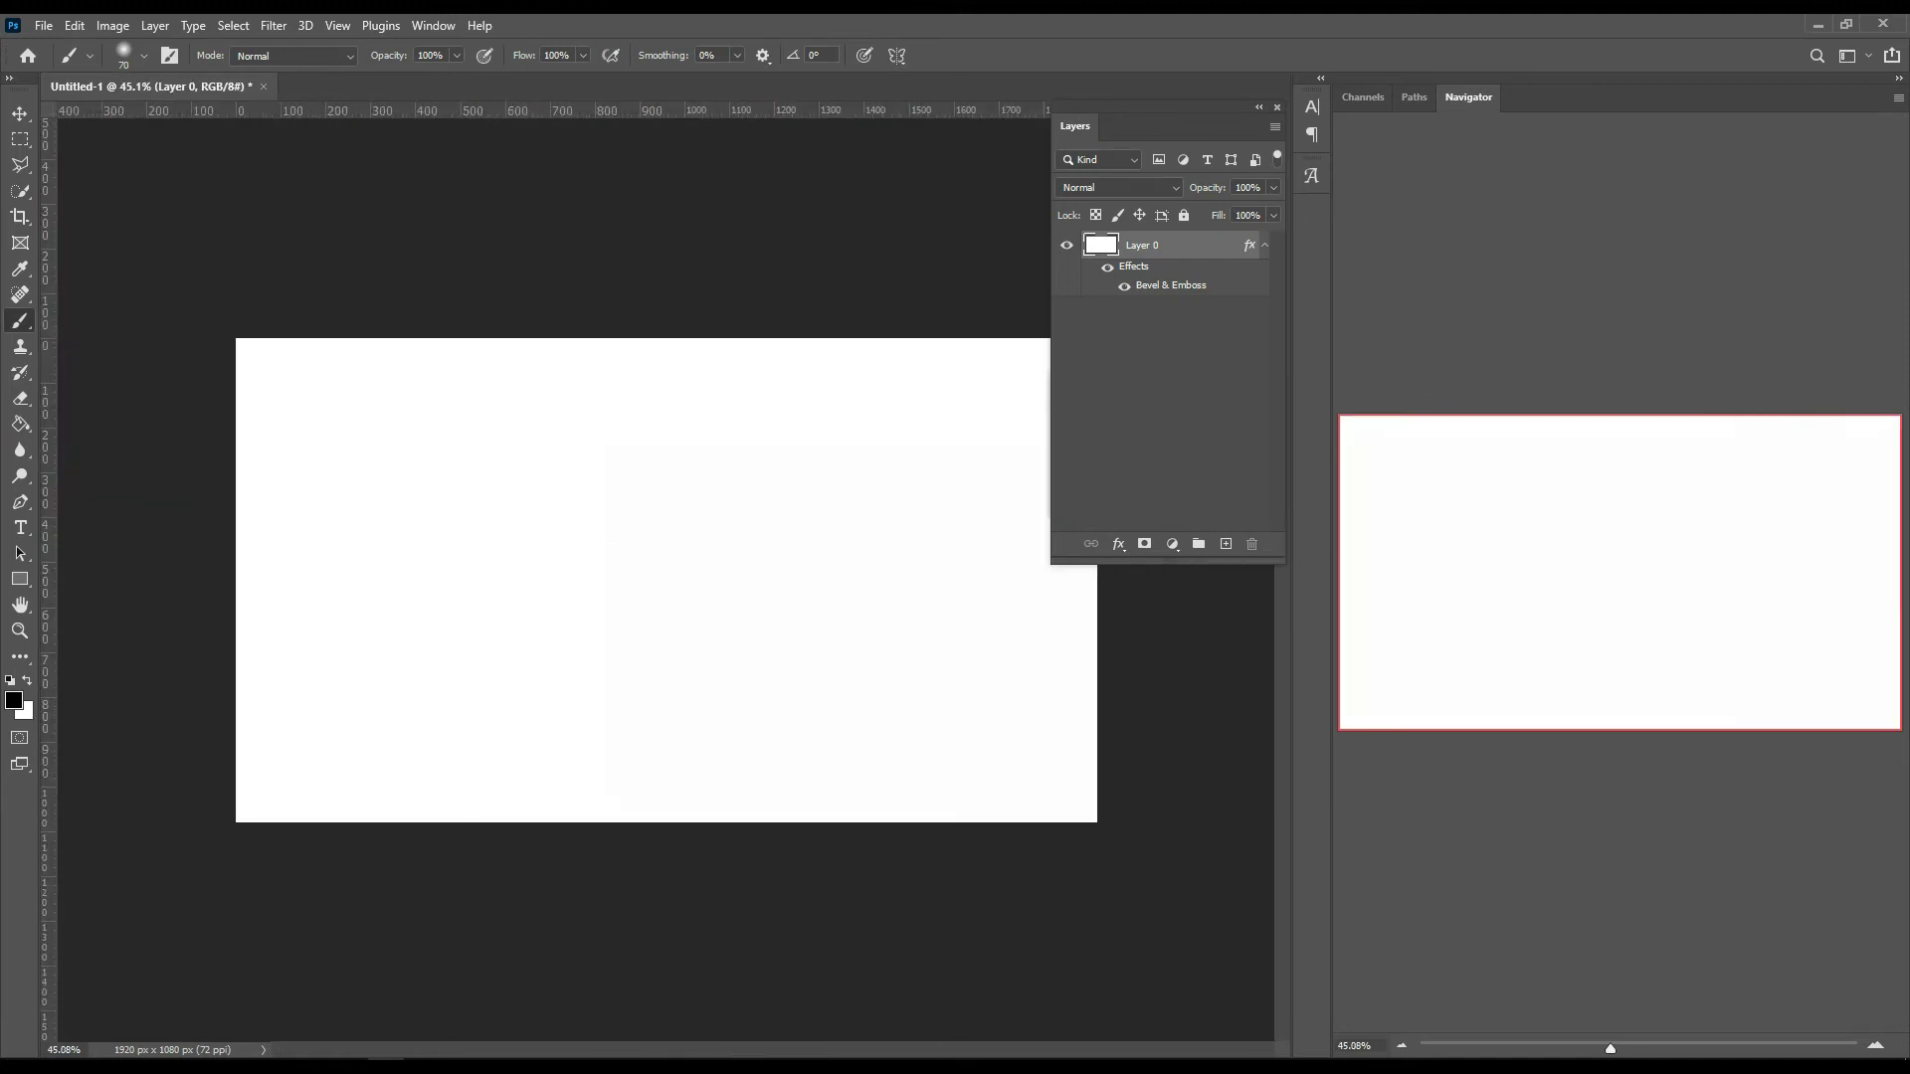
left_click(1107, 268)
double_click(1218, 244)
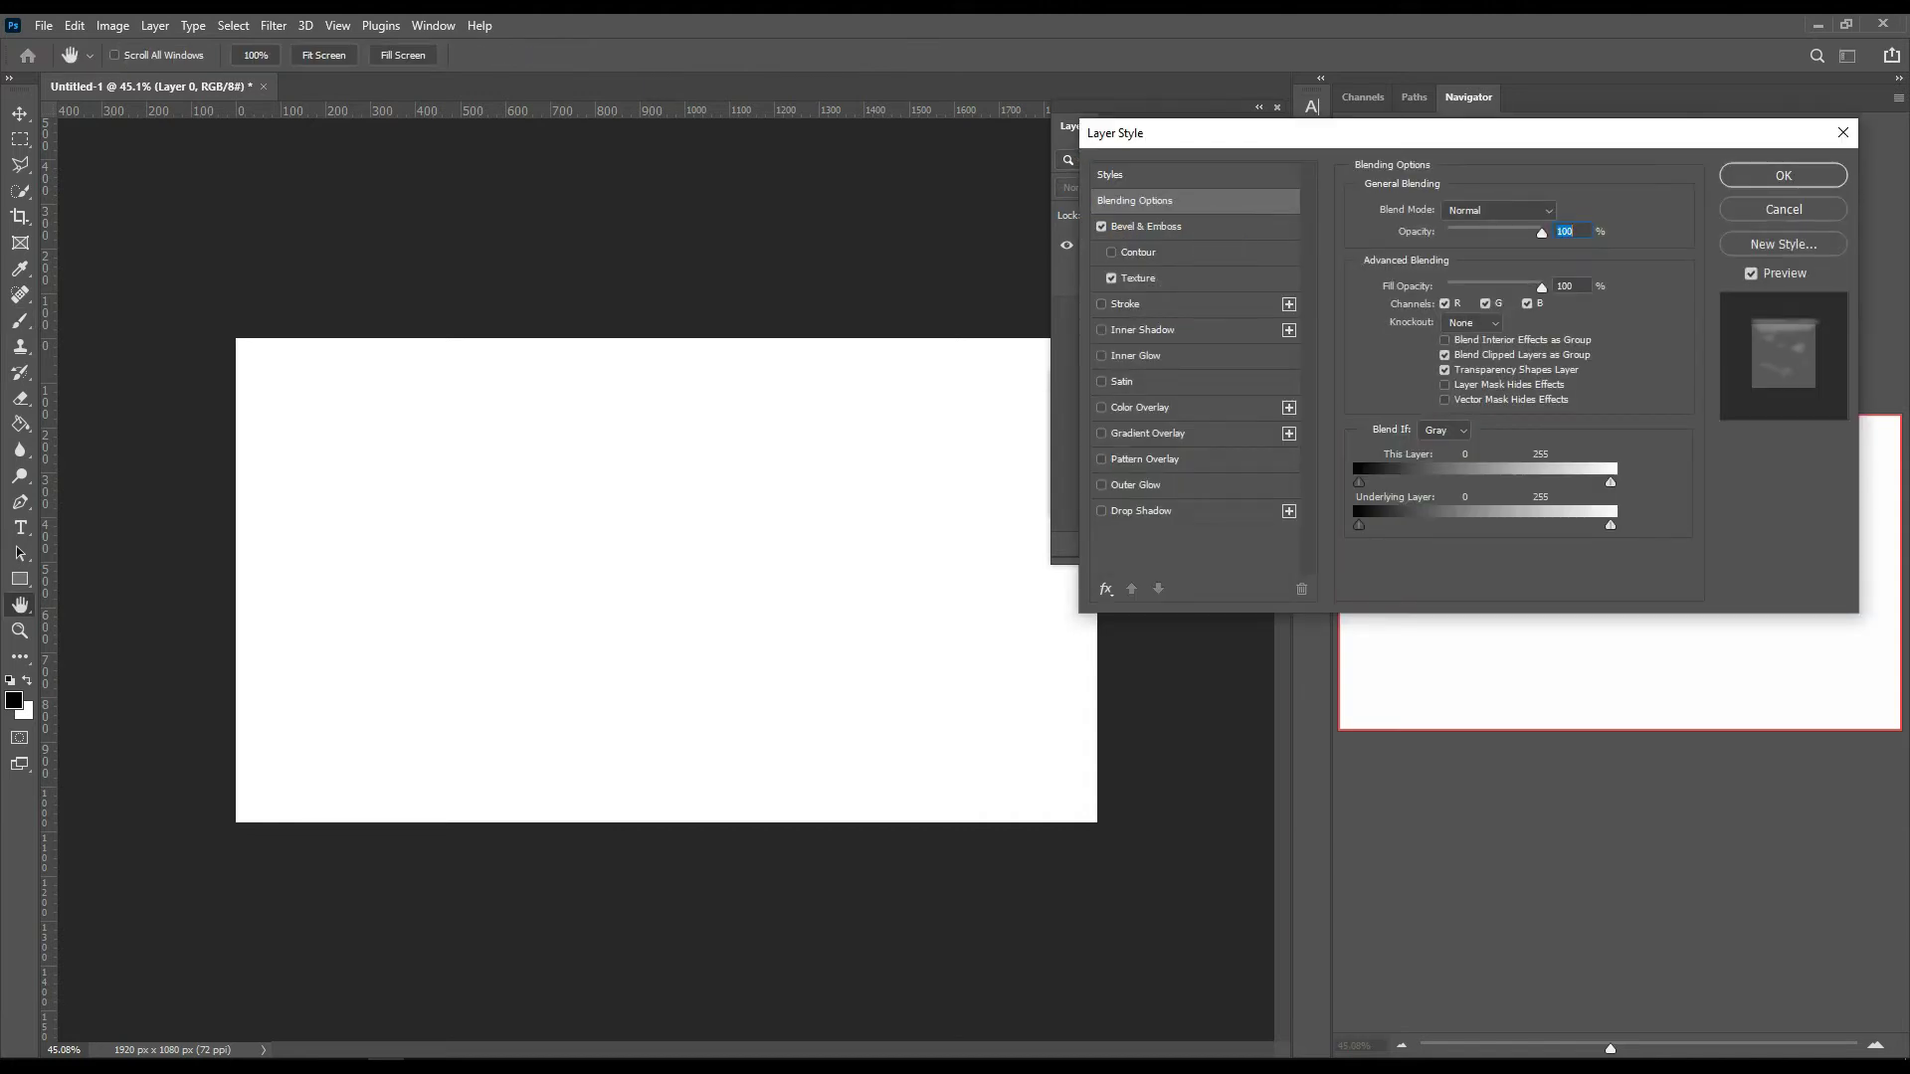
left_click(1154, 253)
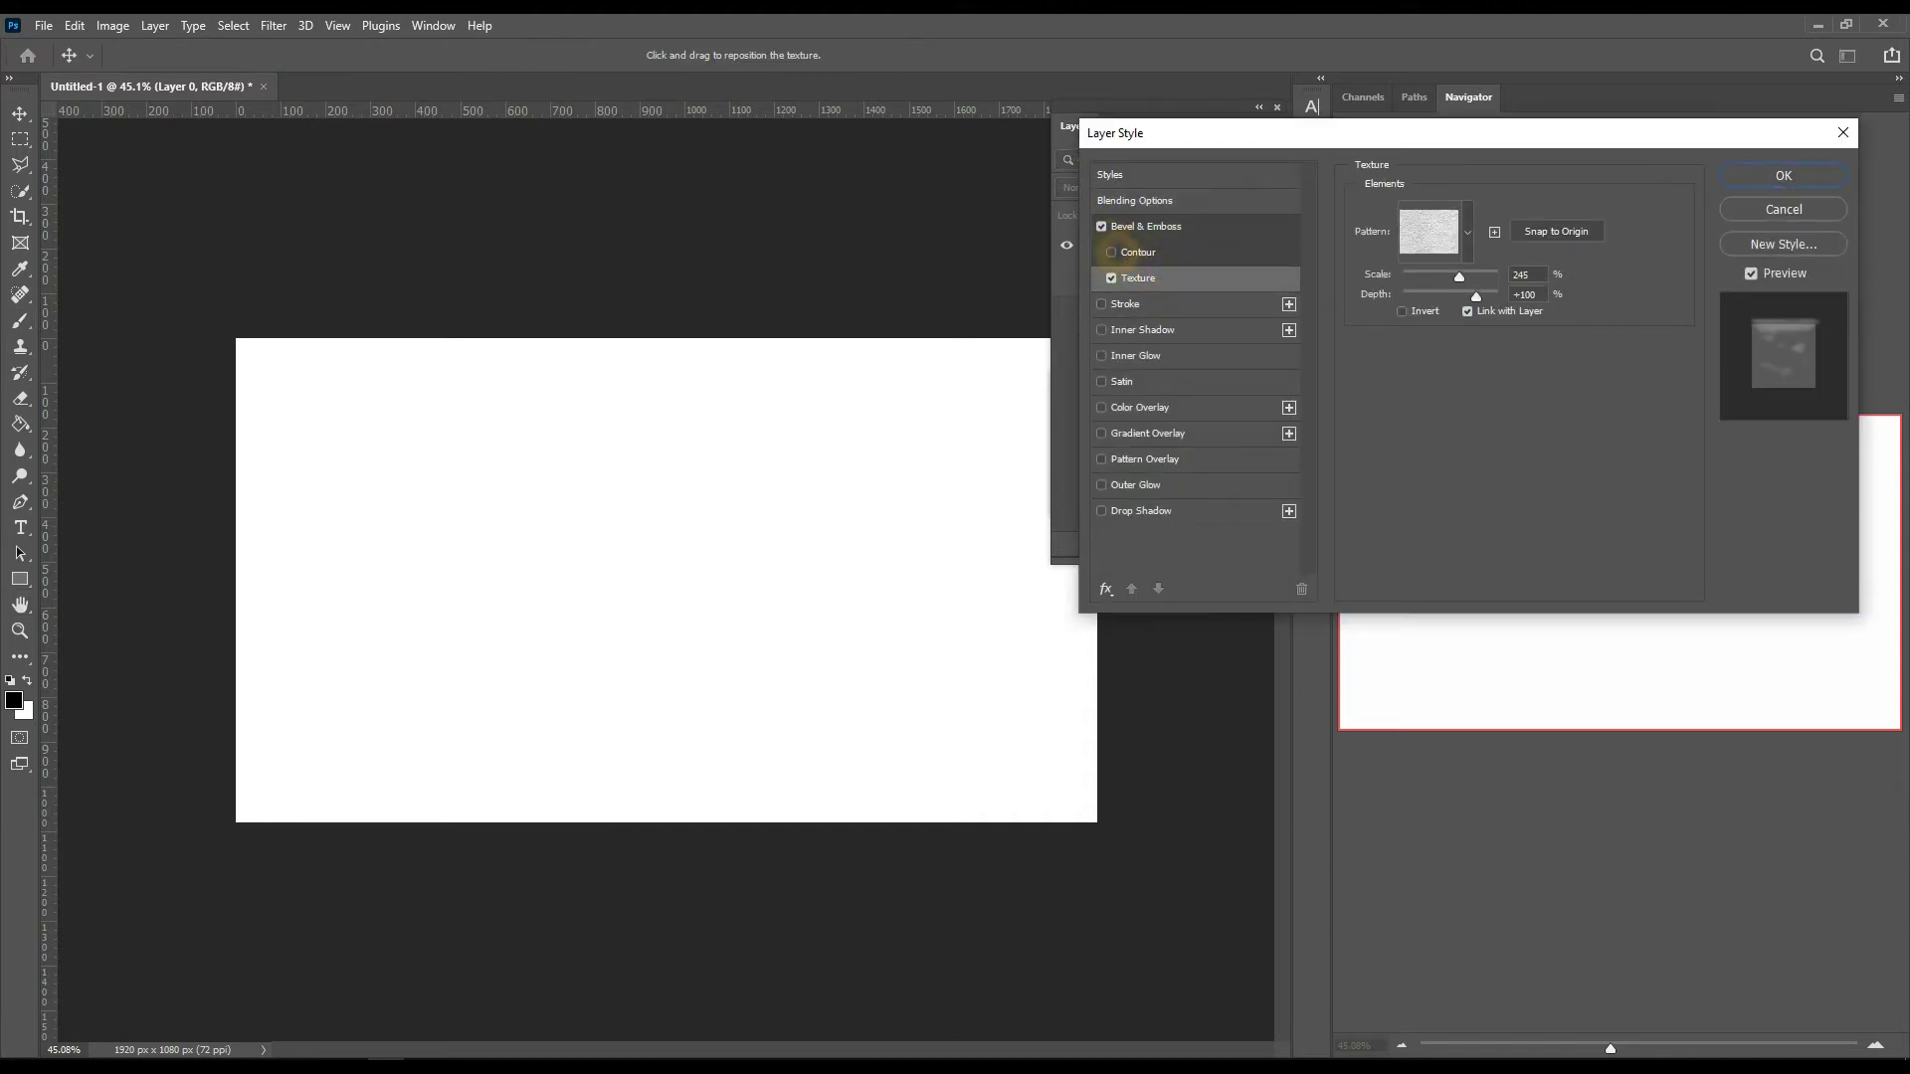
left_click_drag(1476, 296, 1480, 296)
left_click(1146, 227)
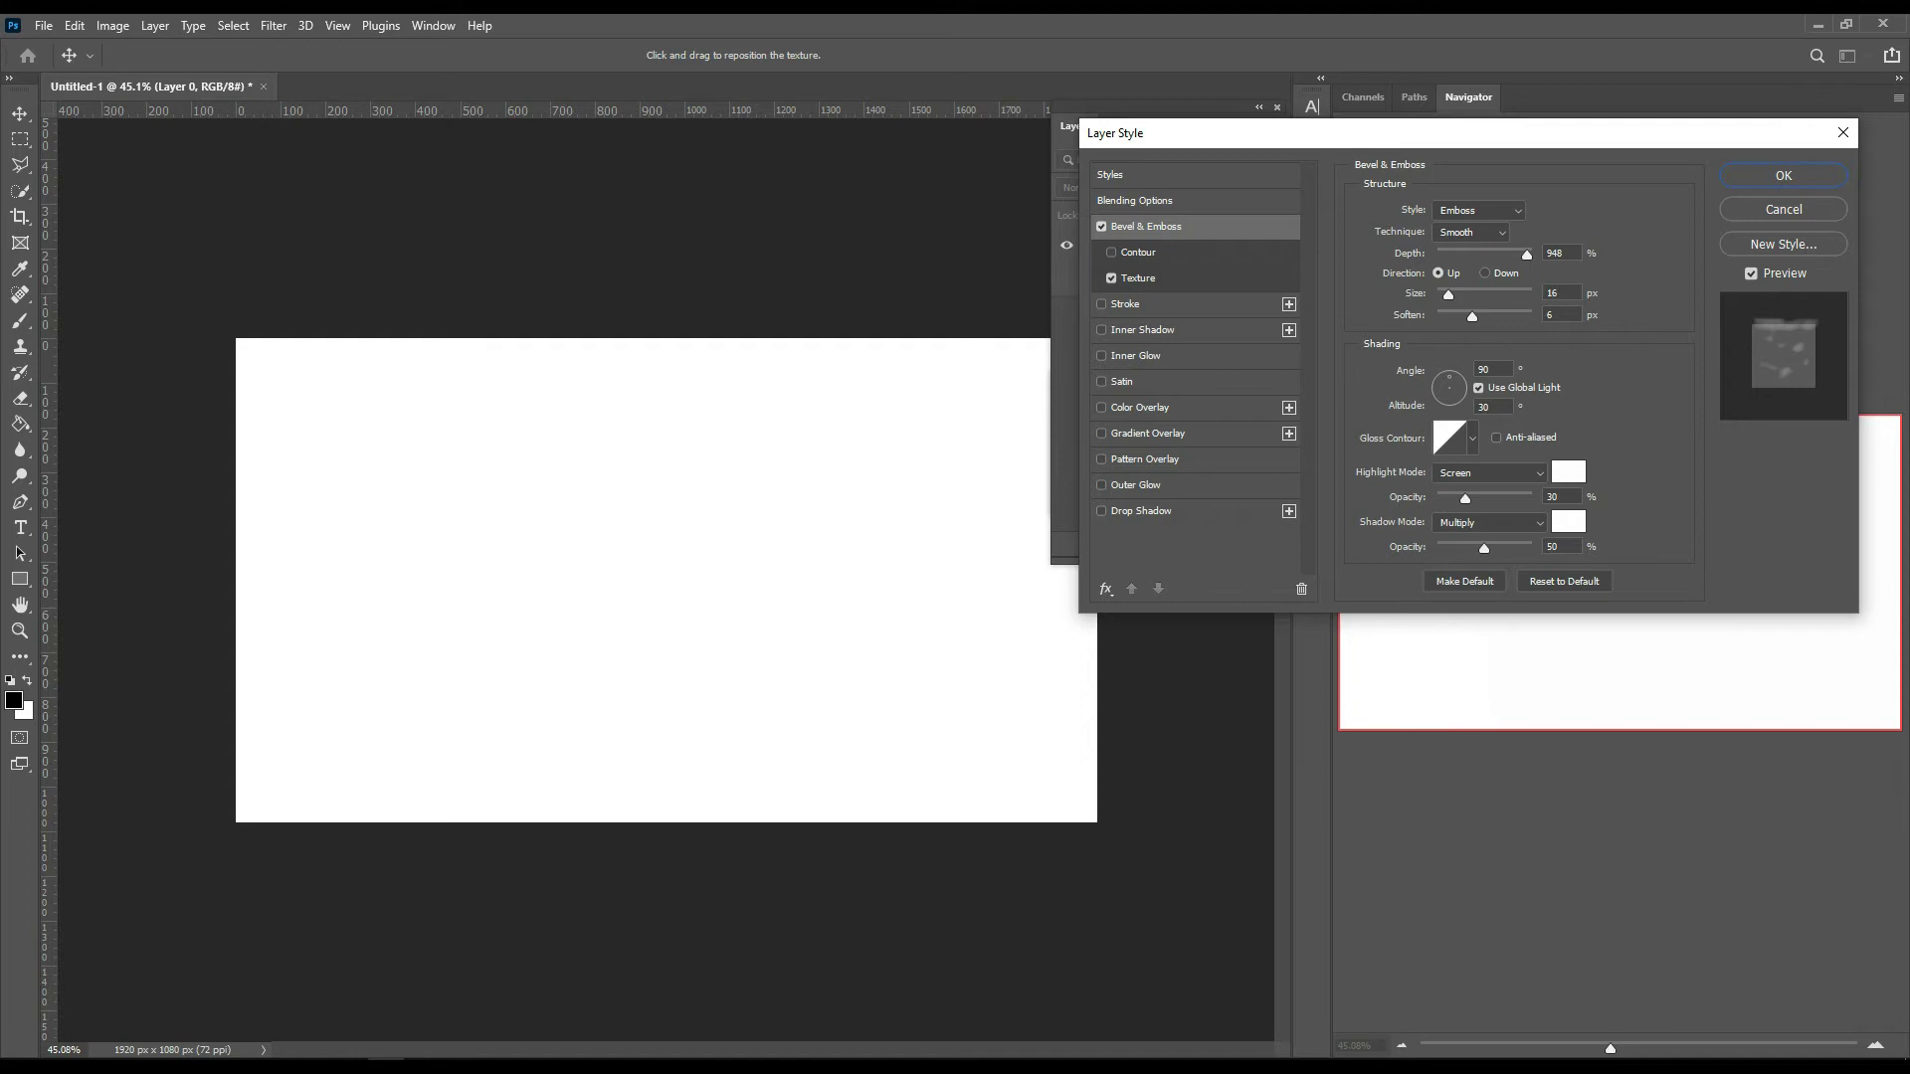
left_click(1155, 200)
left_click(1151, 228)
left_click(1164, 279)
left_click(1577, 234)
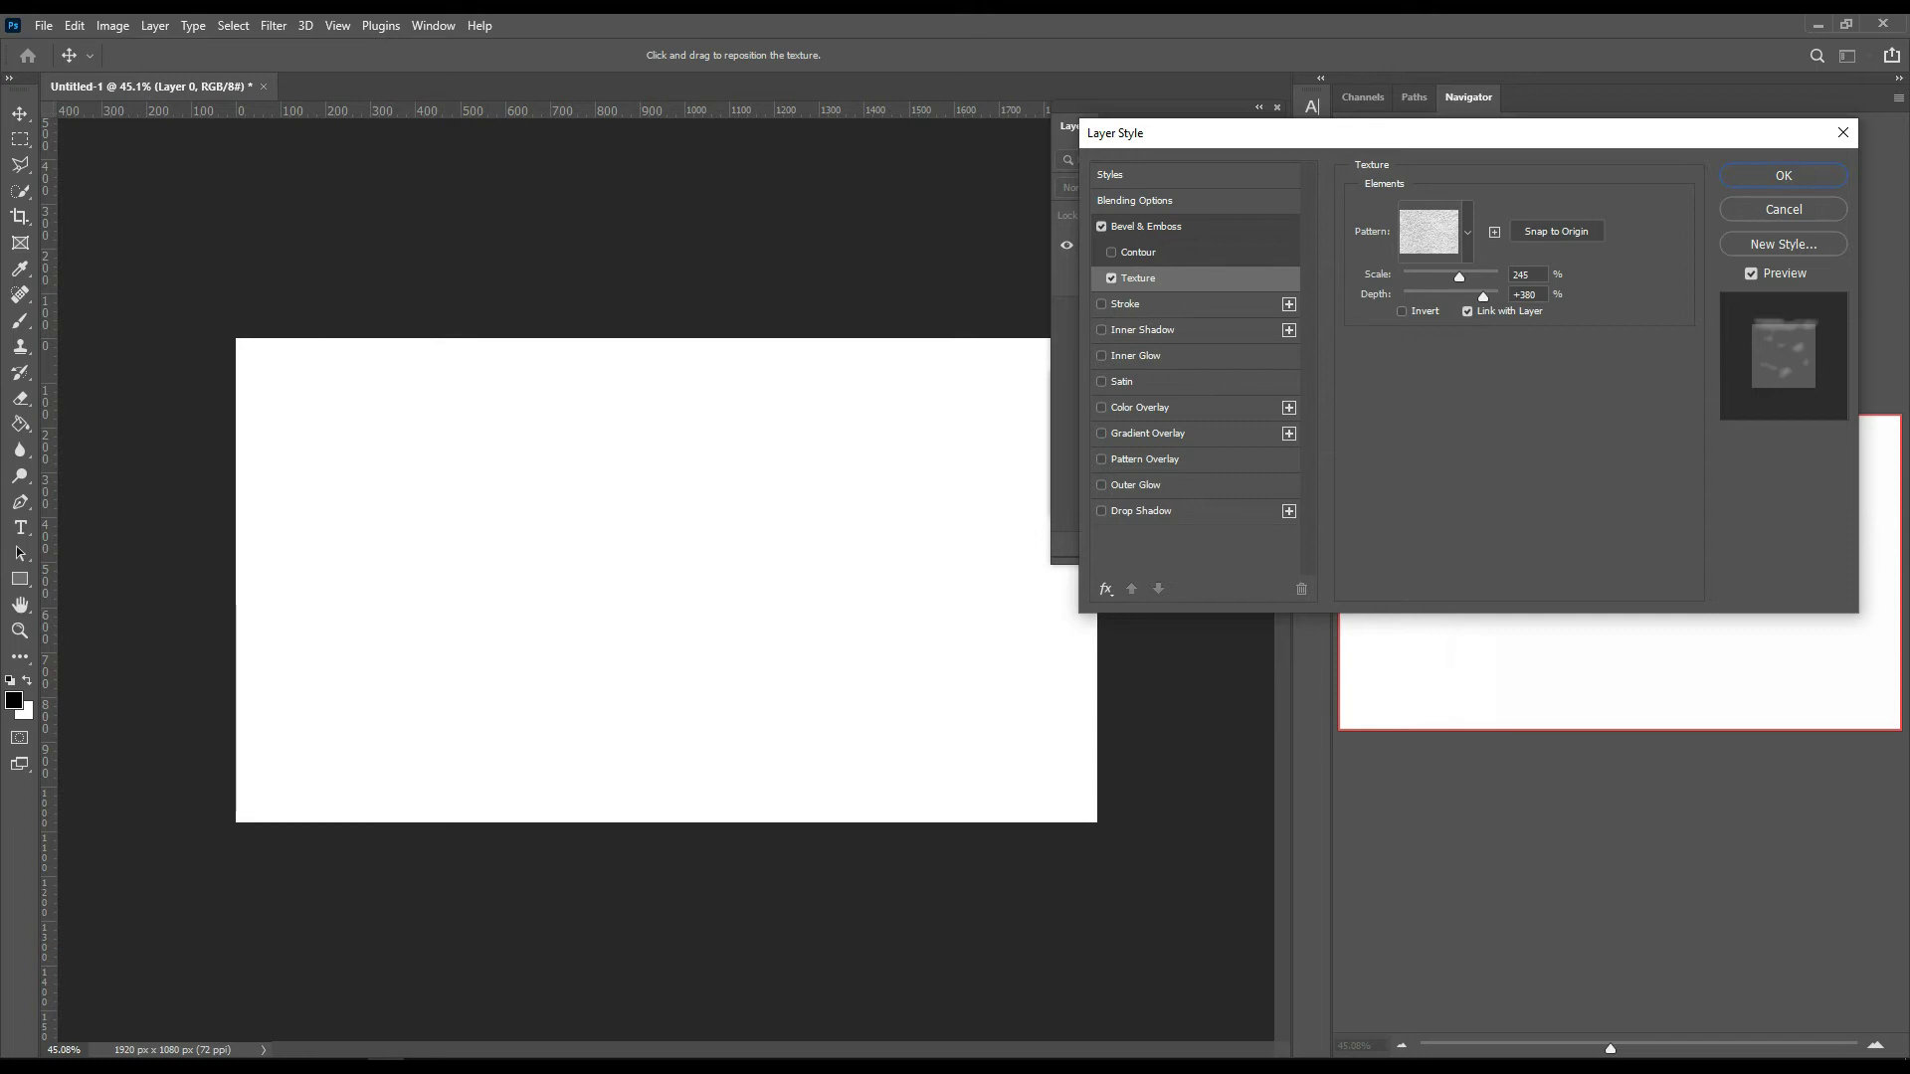
left_click(1776, 175)
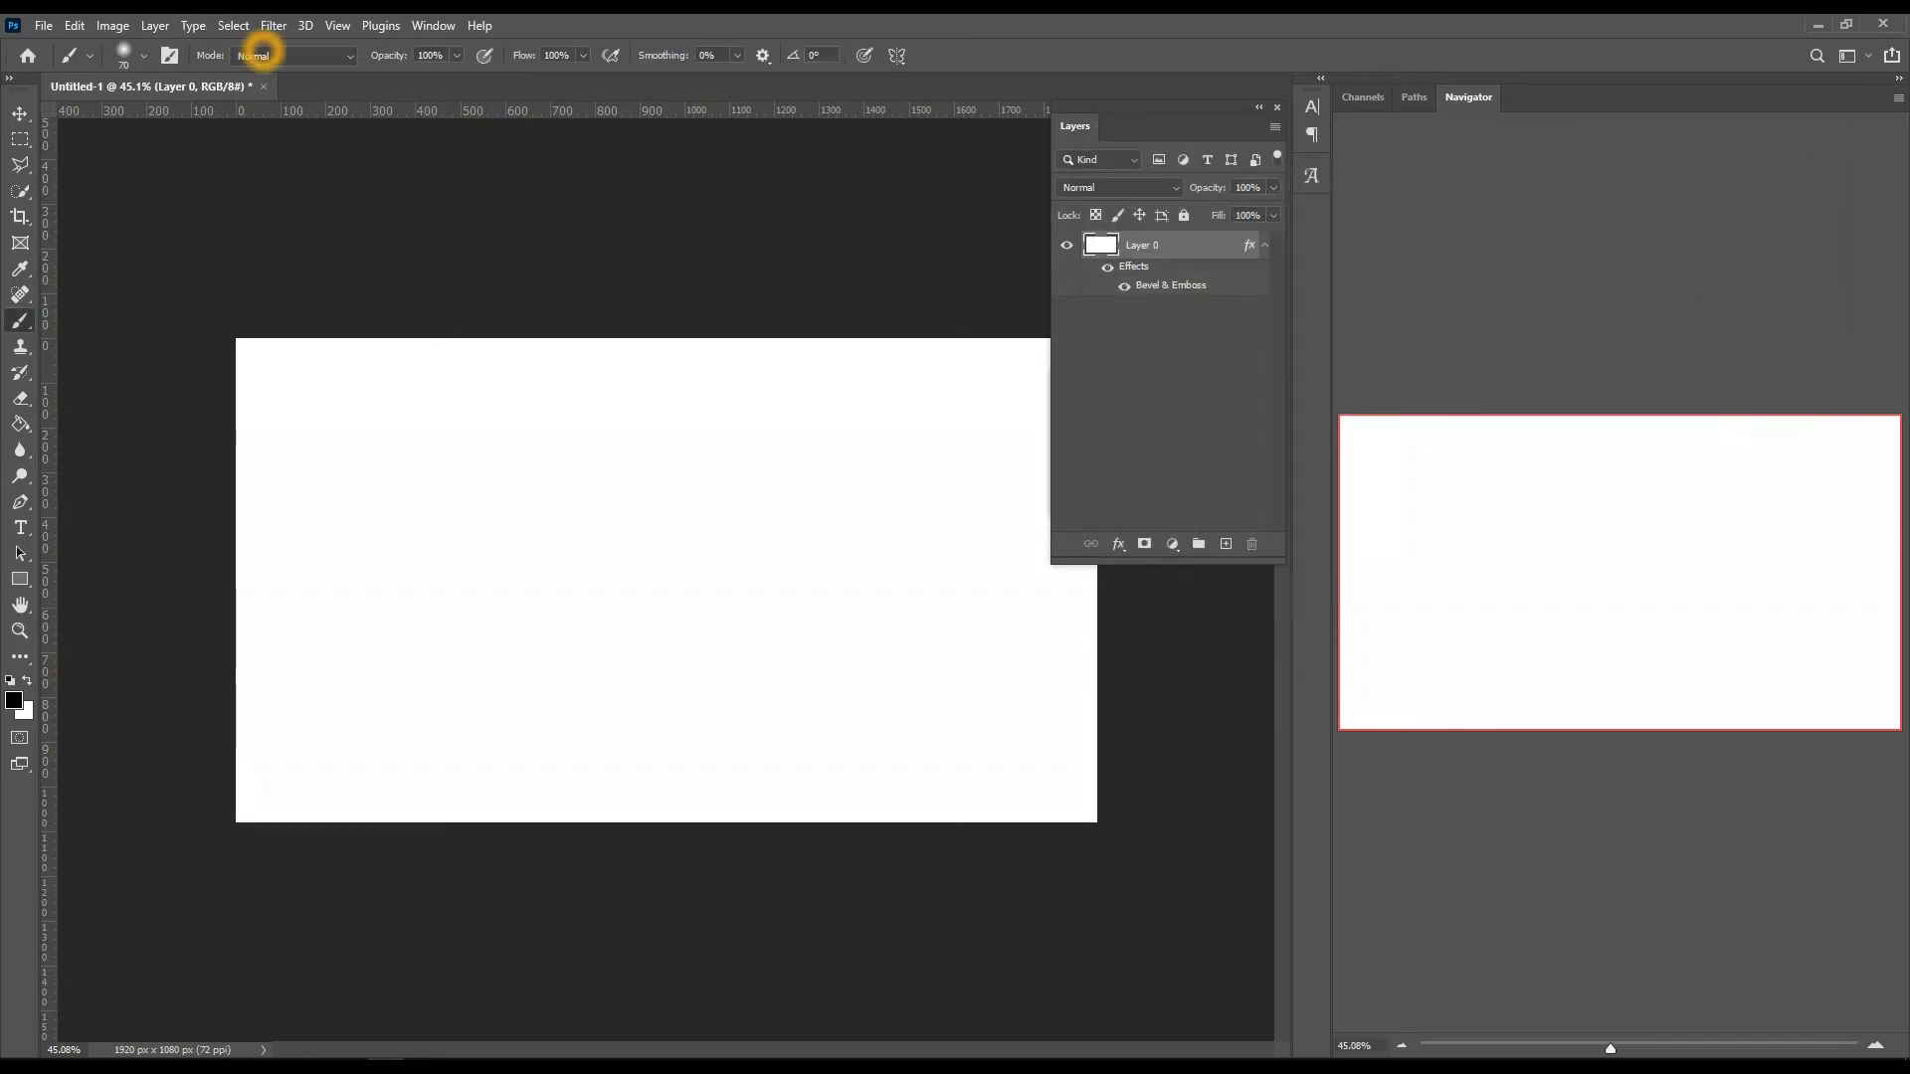
- Add SNOW as text on the canvas, scaled up large and centred
left_click(20, 528)
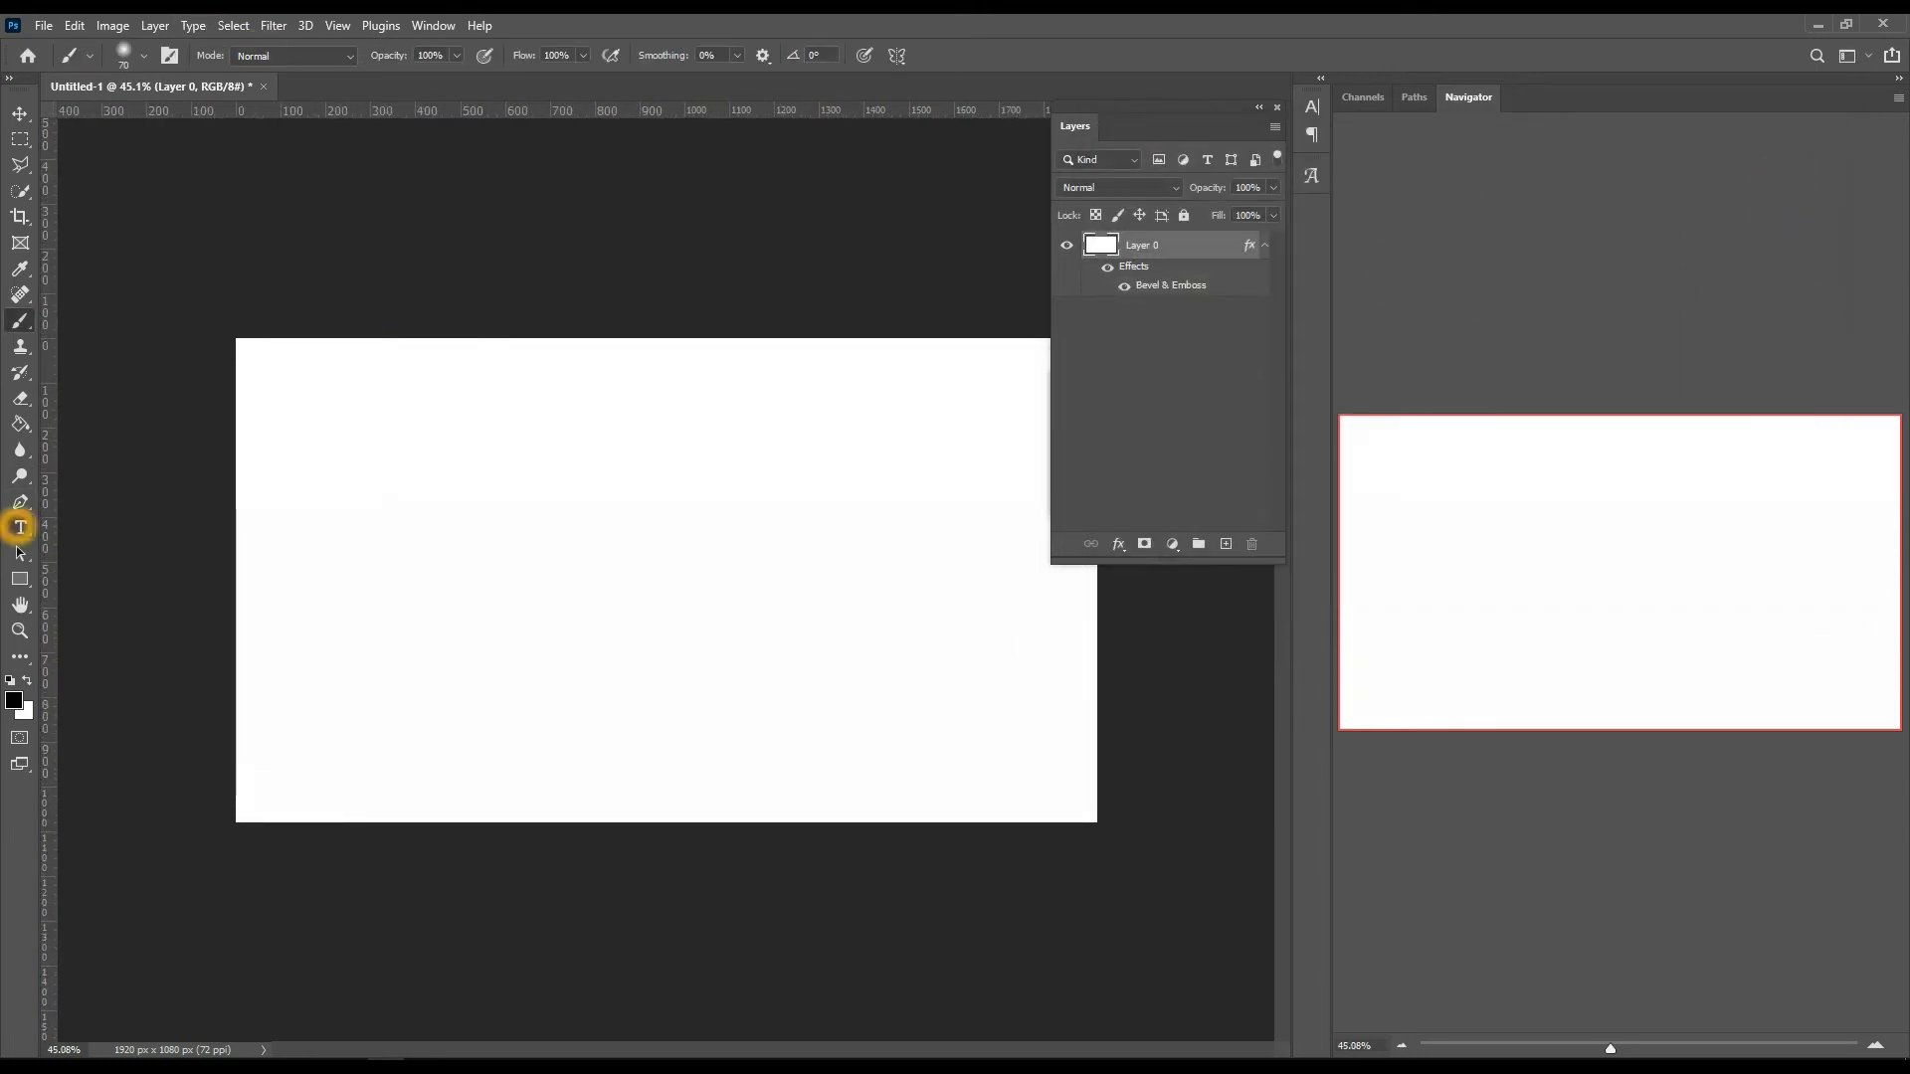
left_click(516, 568)
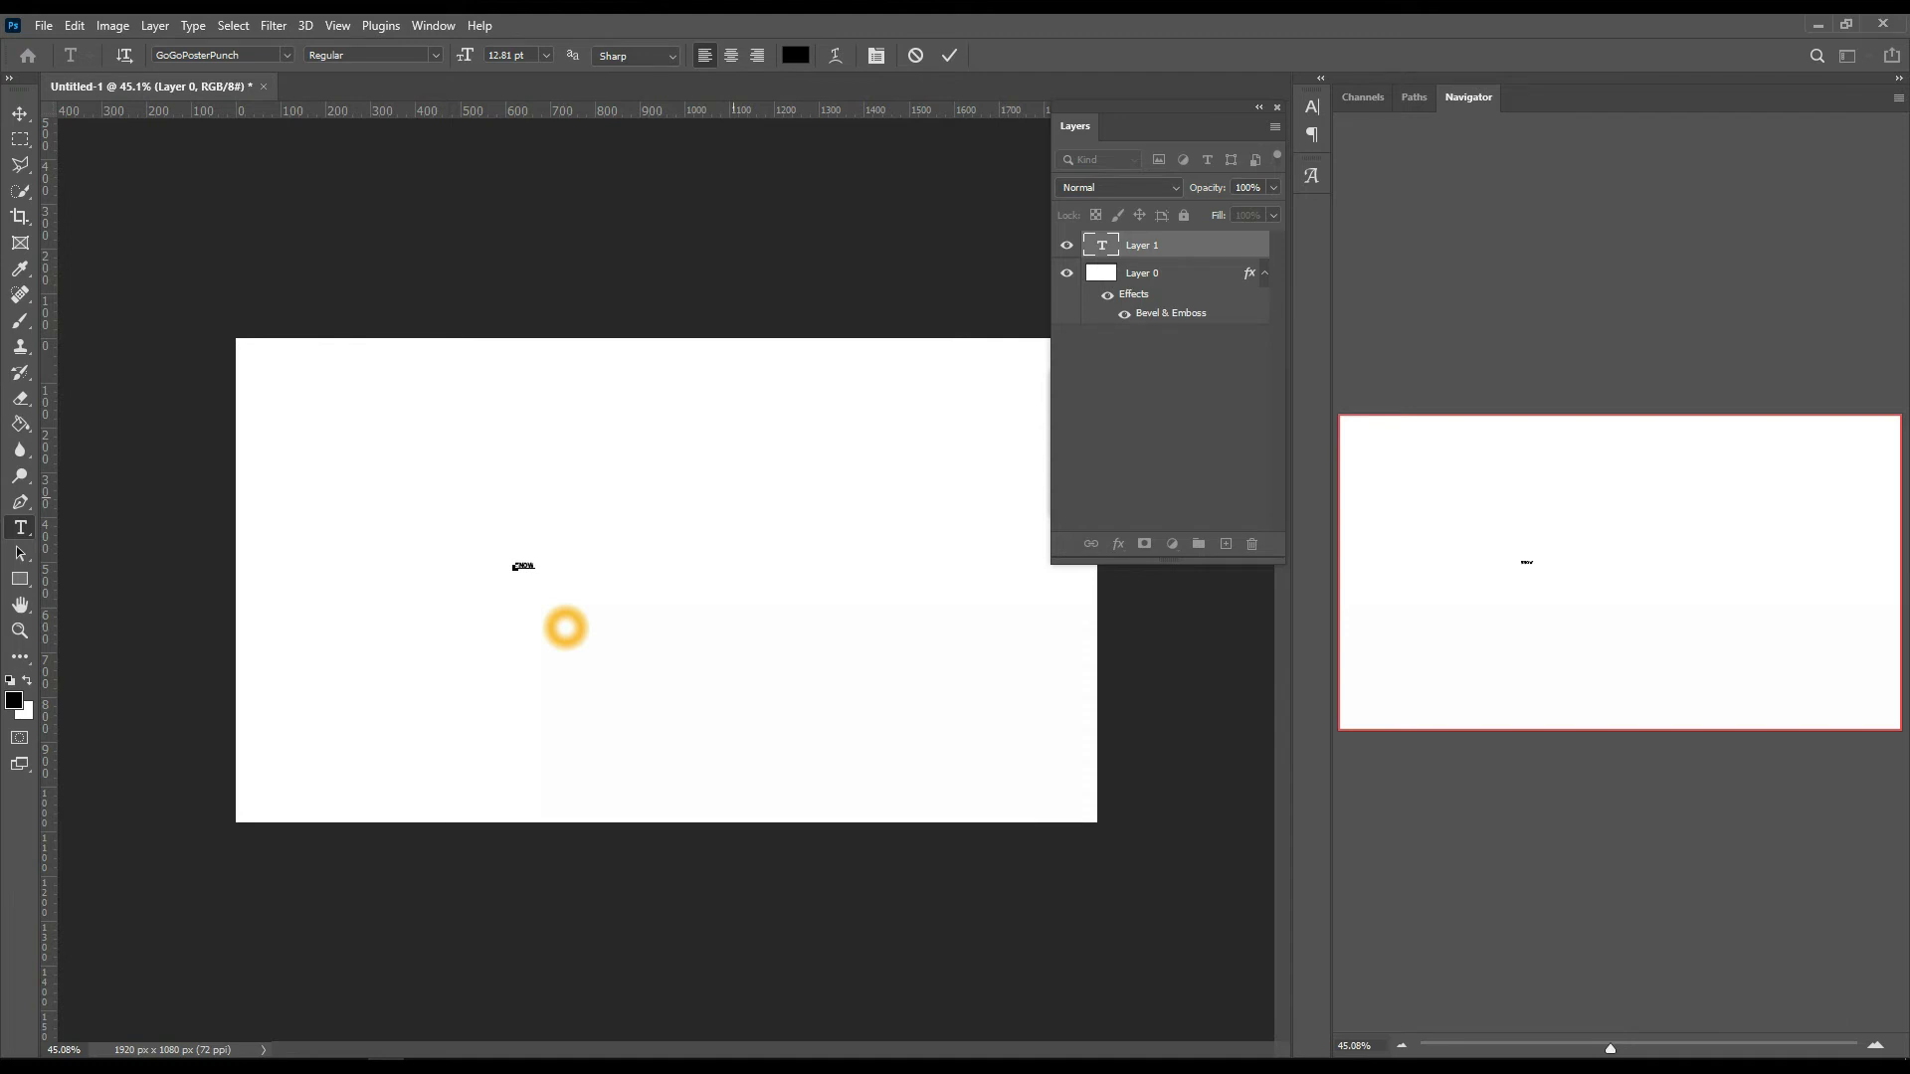
left_click(950, 55)
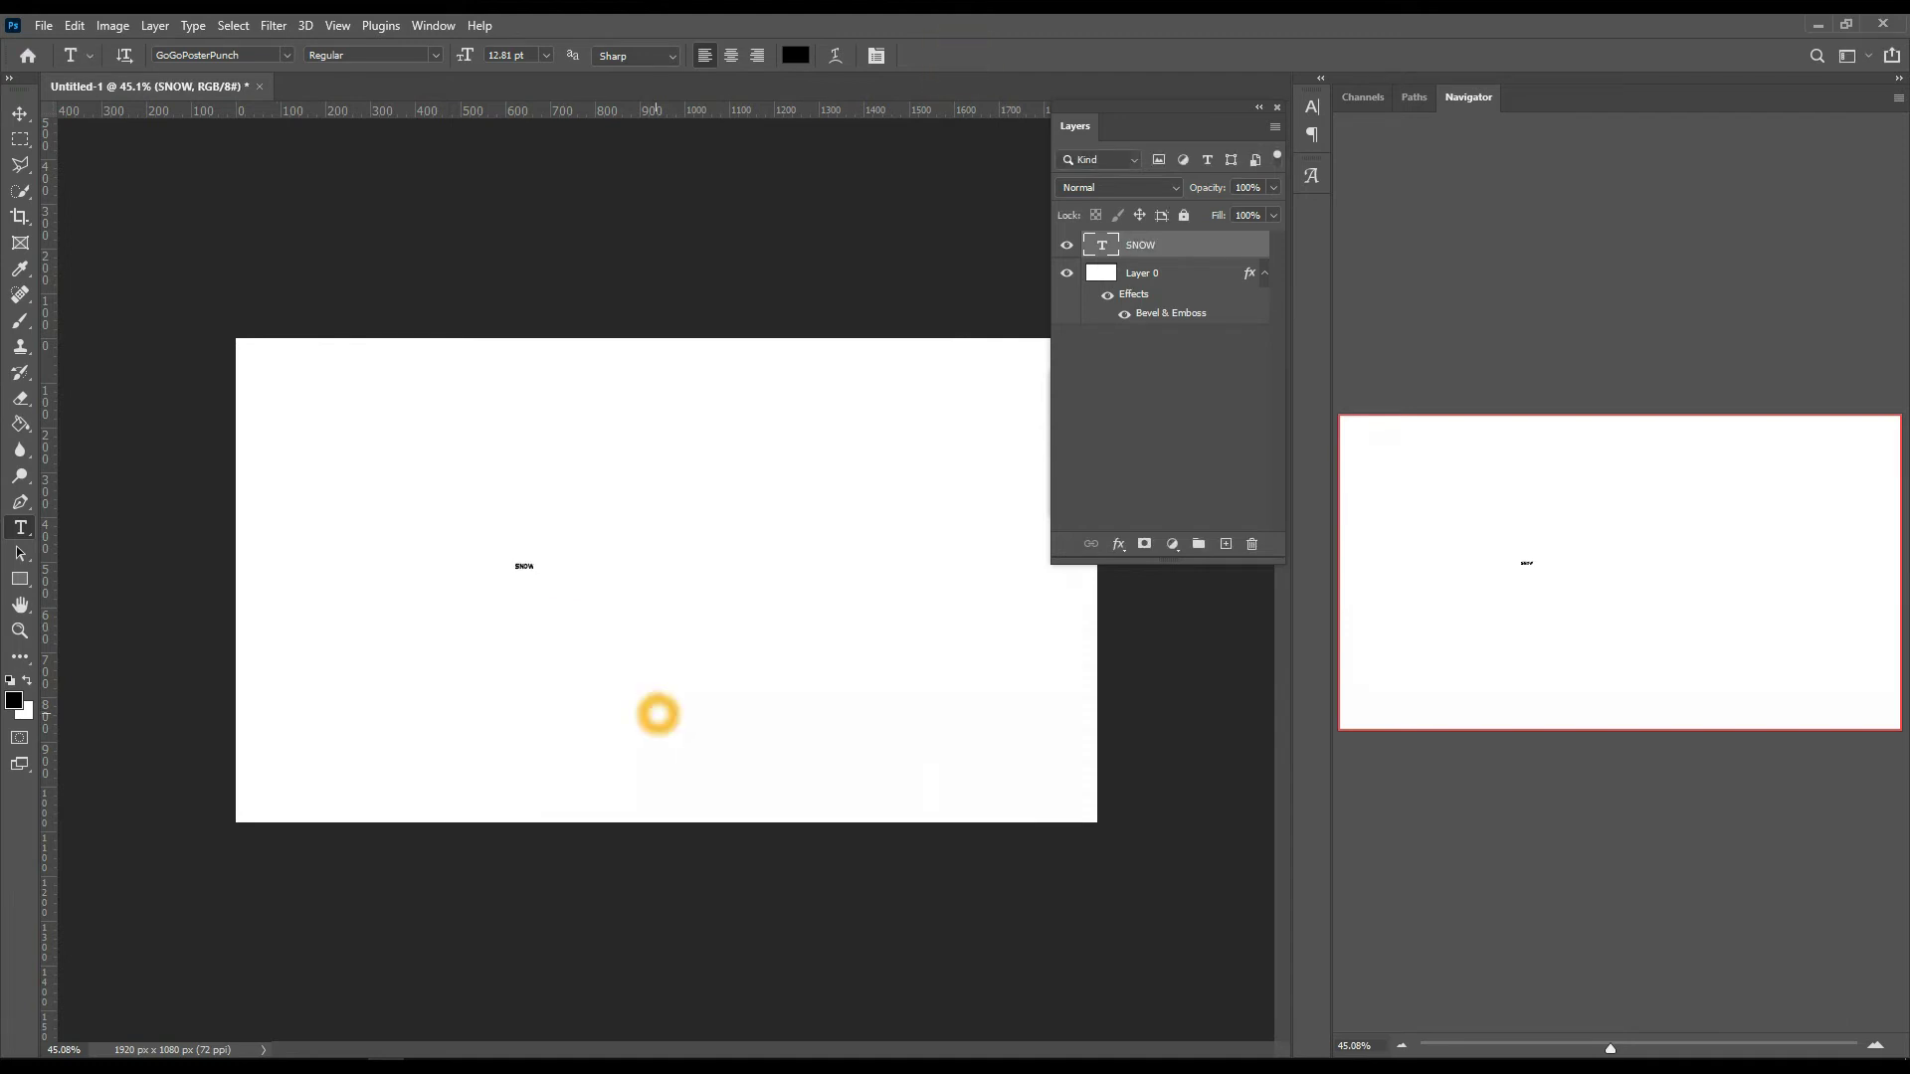
key("ctrl+t")
left_click_drag(537, 572, 800, 701)
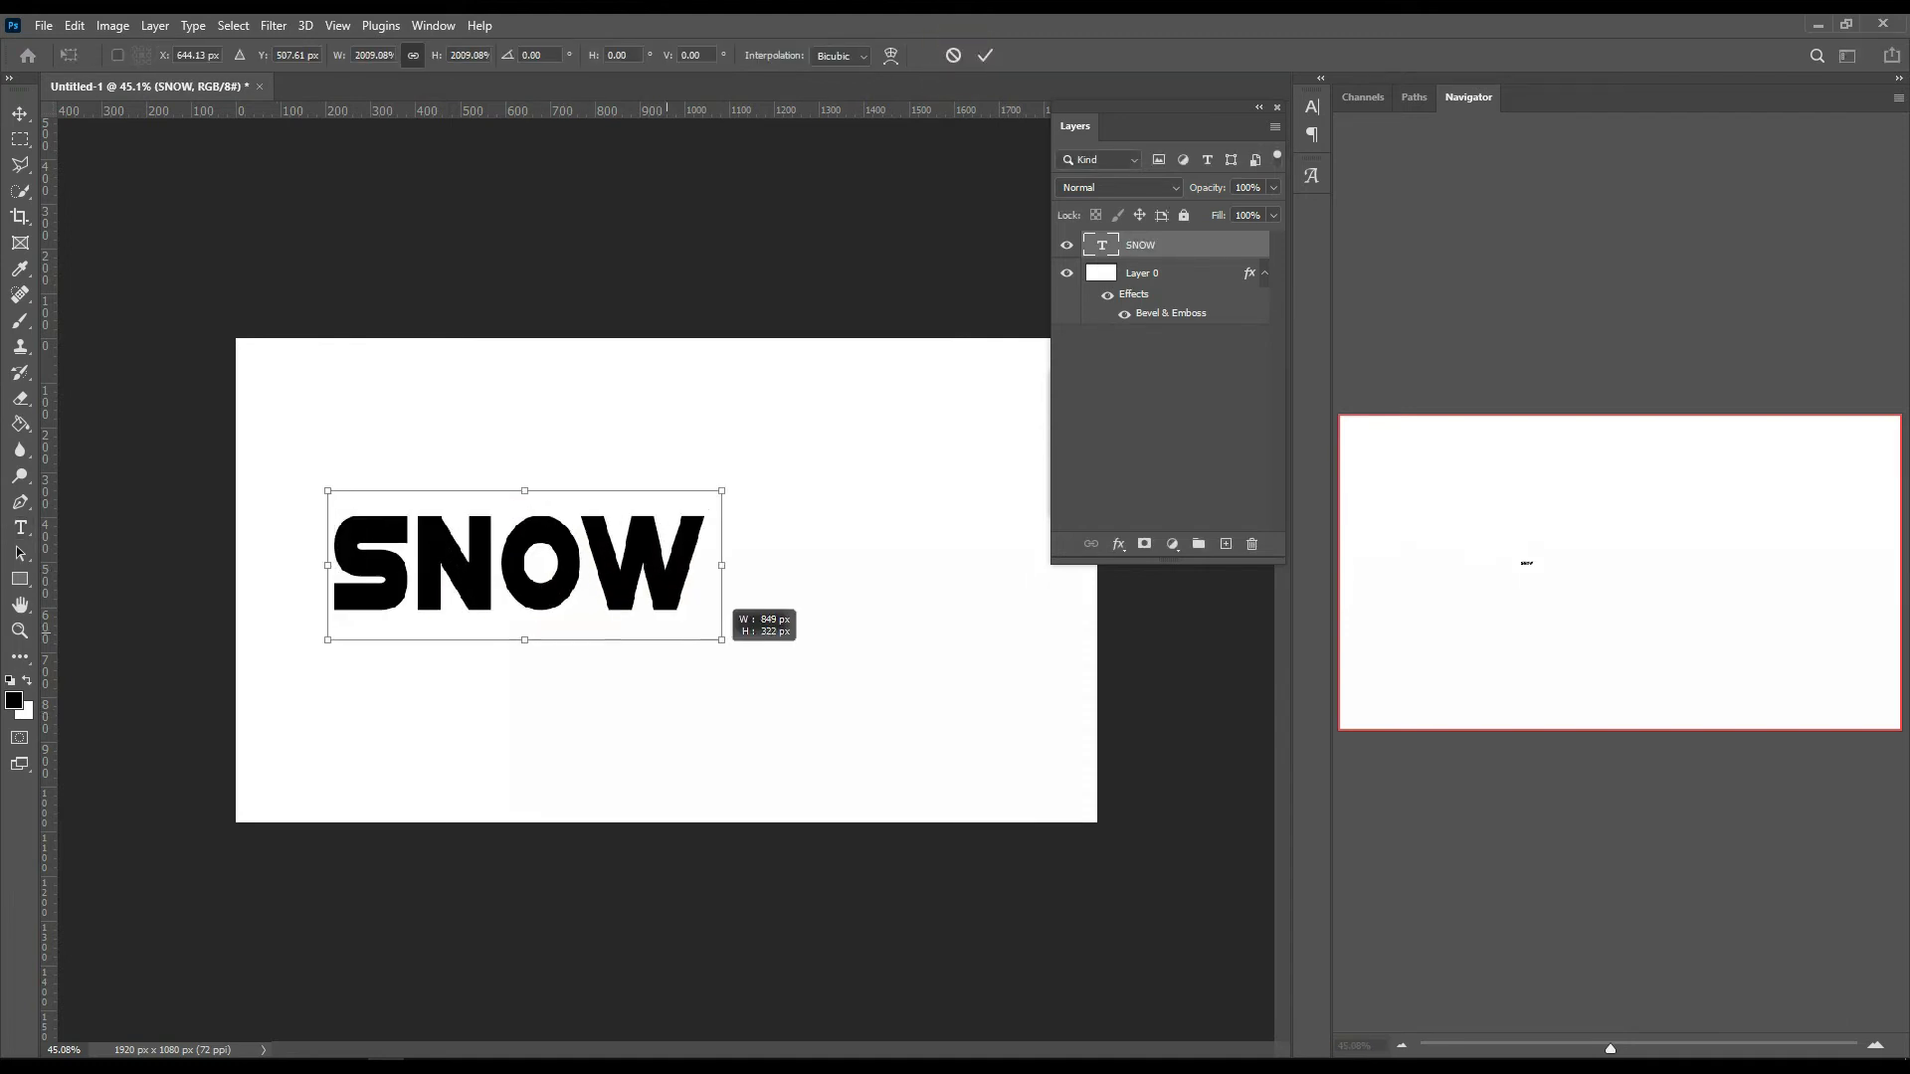
left_click_drag(681, 597, 824, 619)
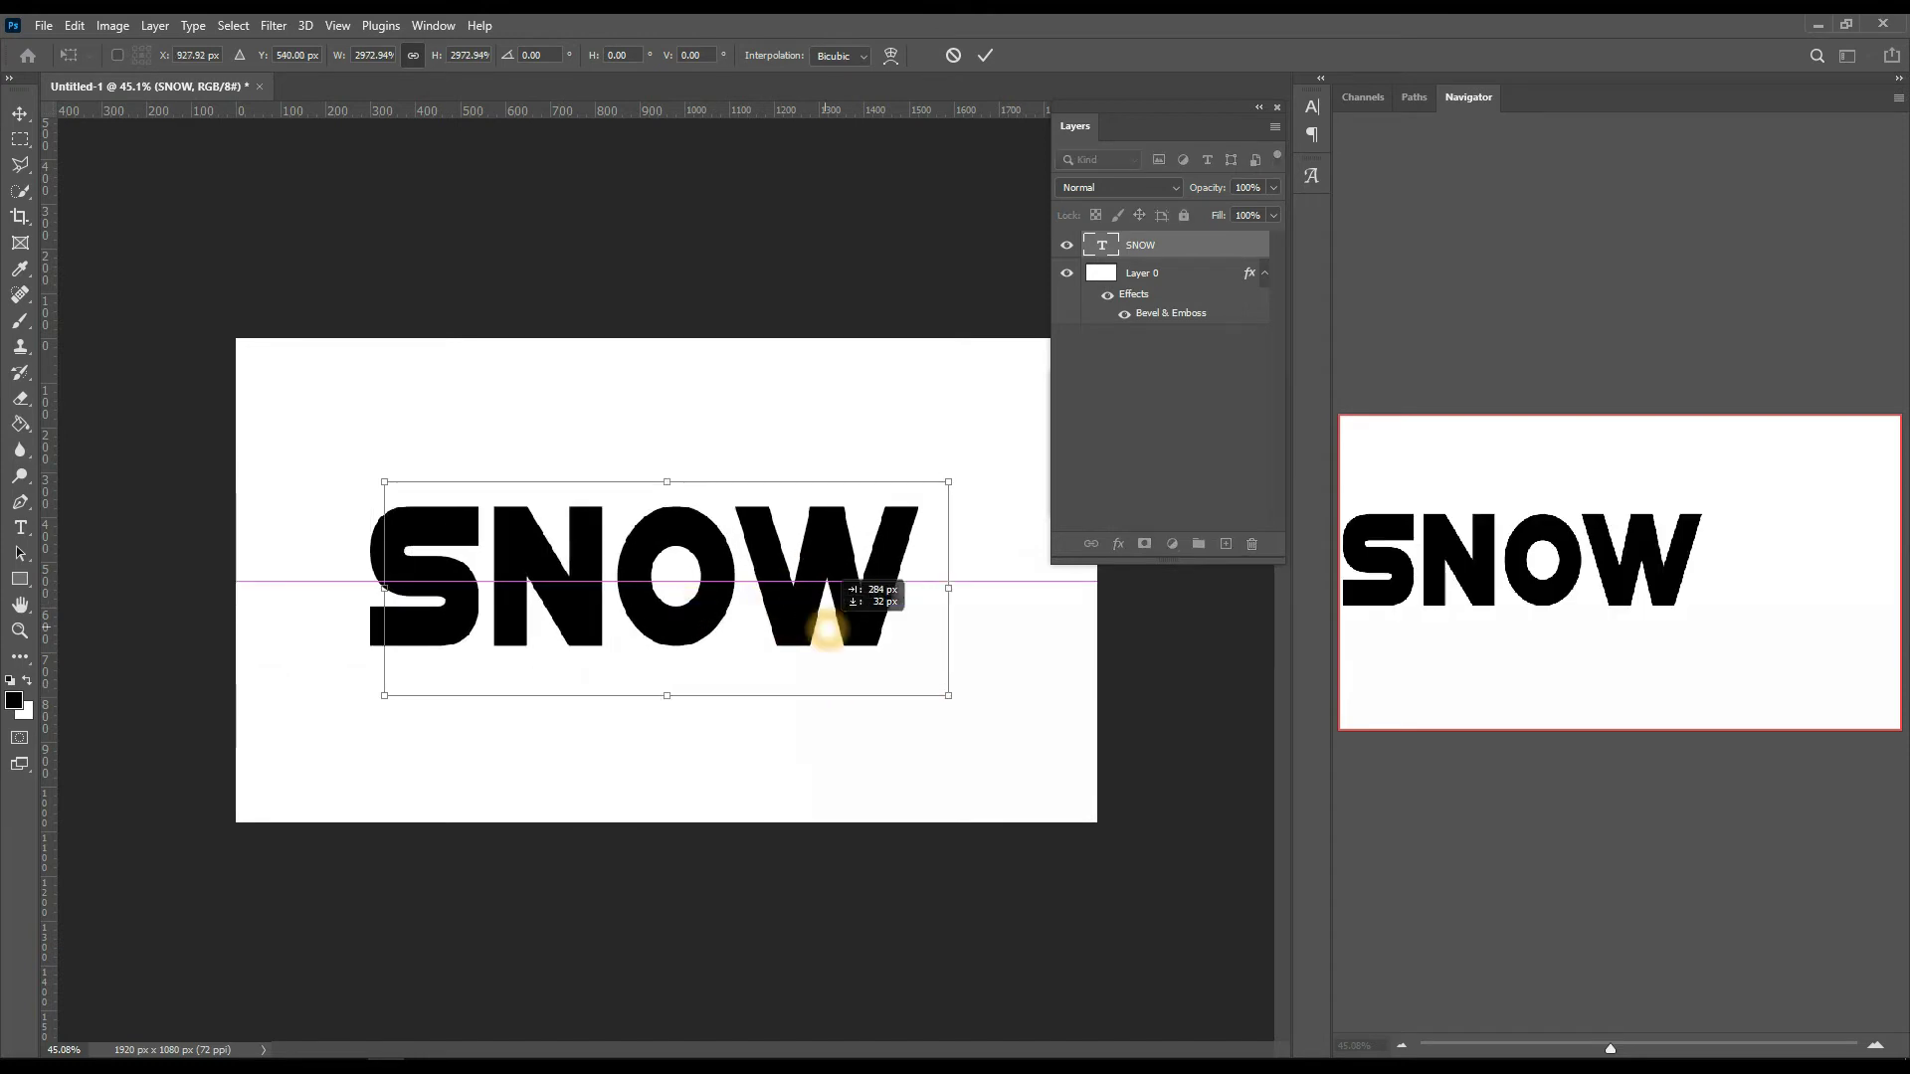
left_click_drag(948, 695, 980, 714)
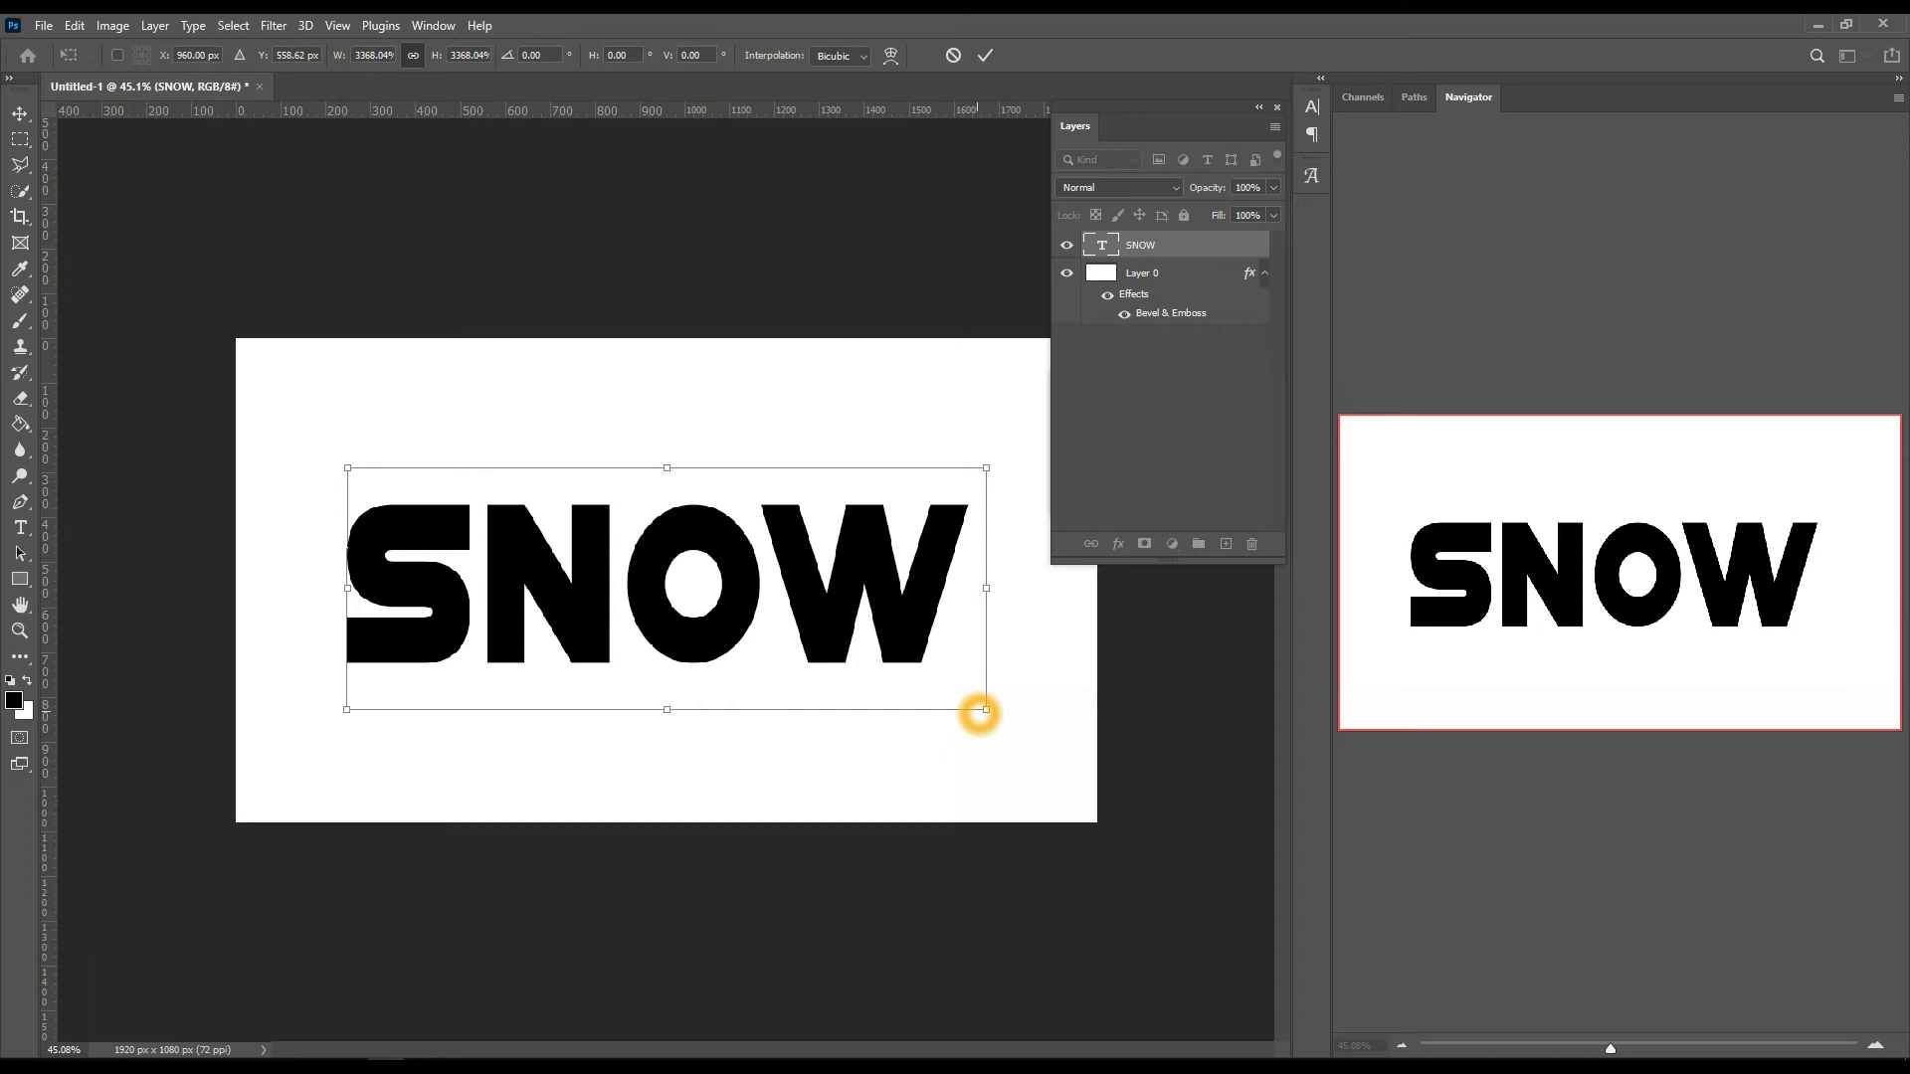
key("Return")
- Switch SNOW to Alentine Regular, scale it to about 76% and recentre it
left_click(239, 56)
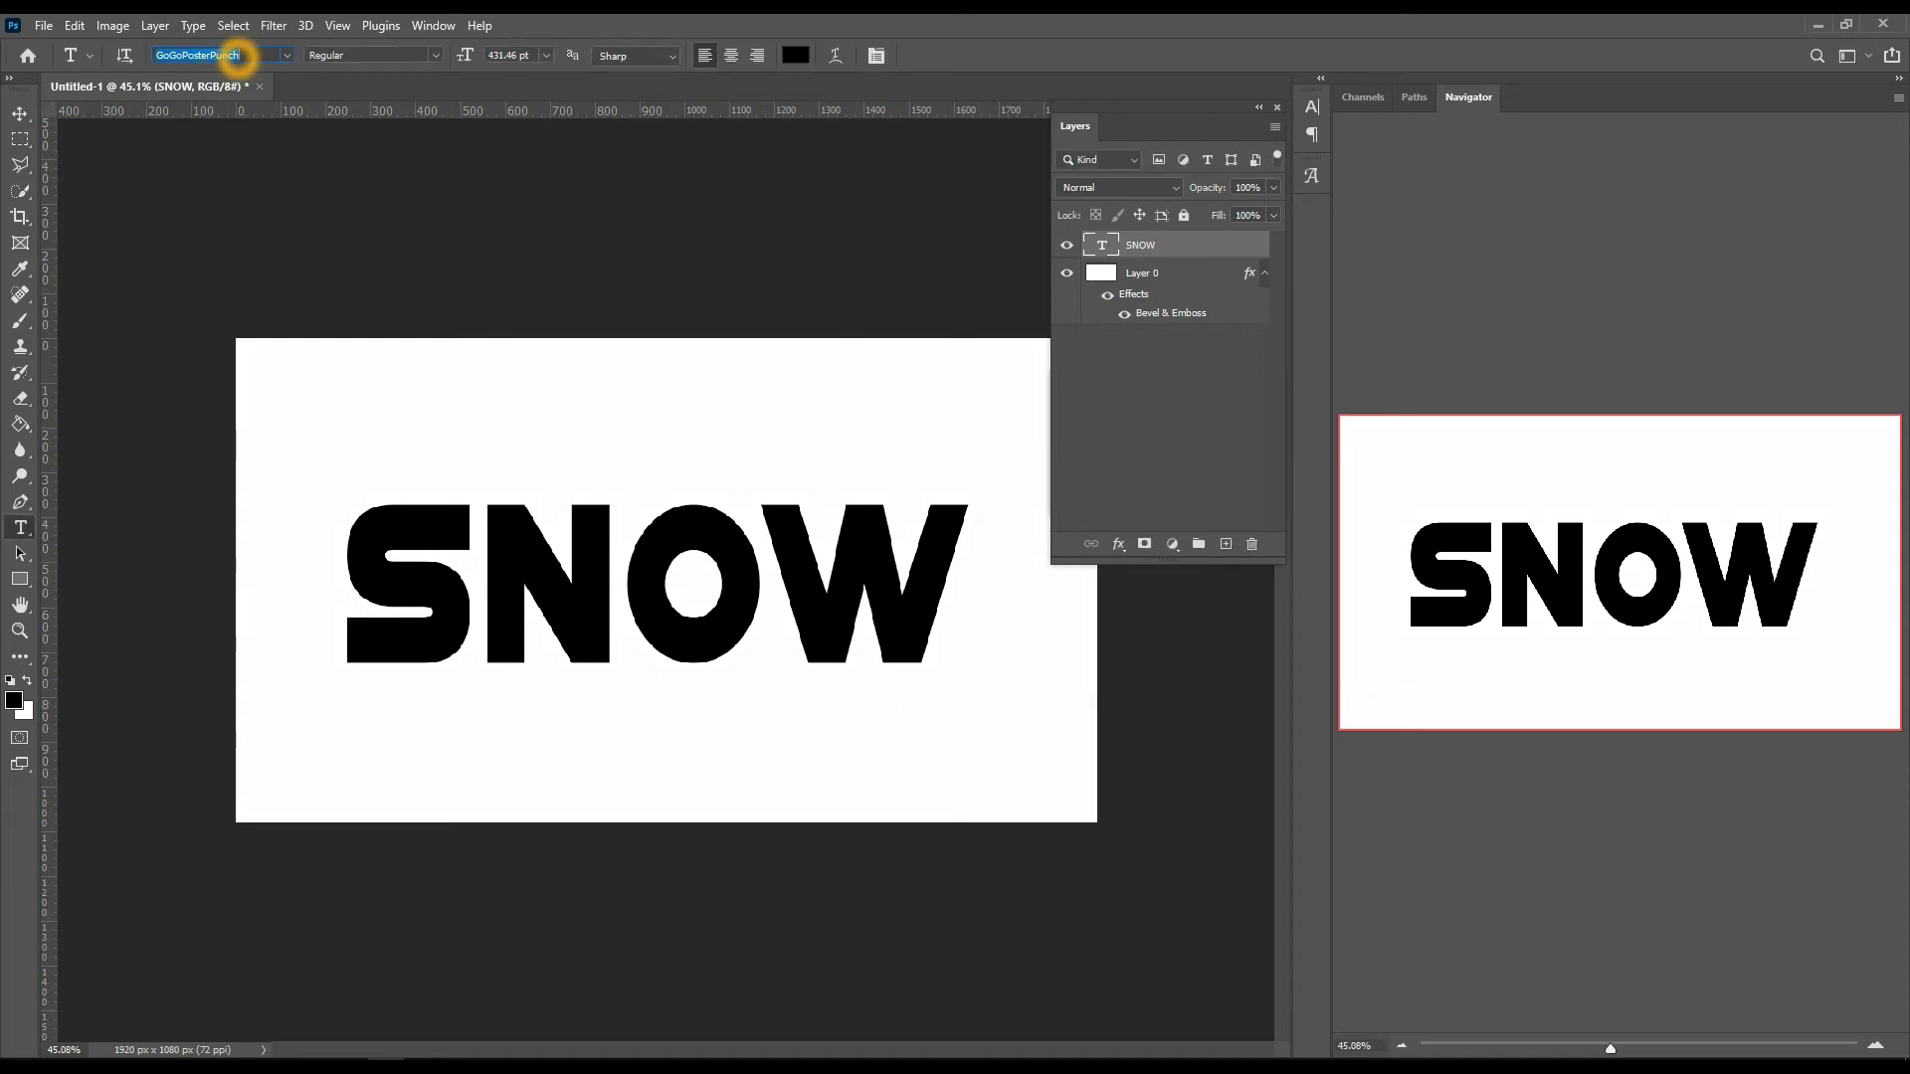
type("Alentine")
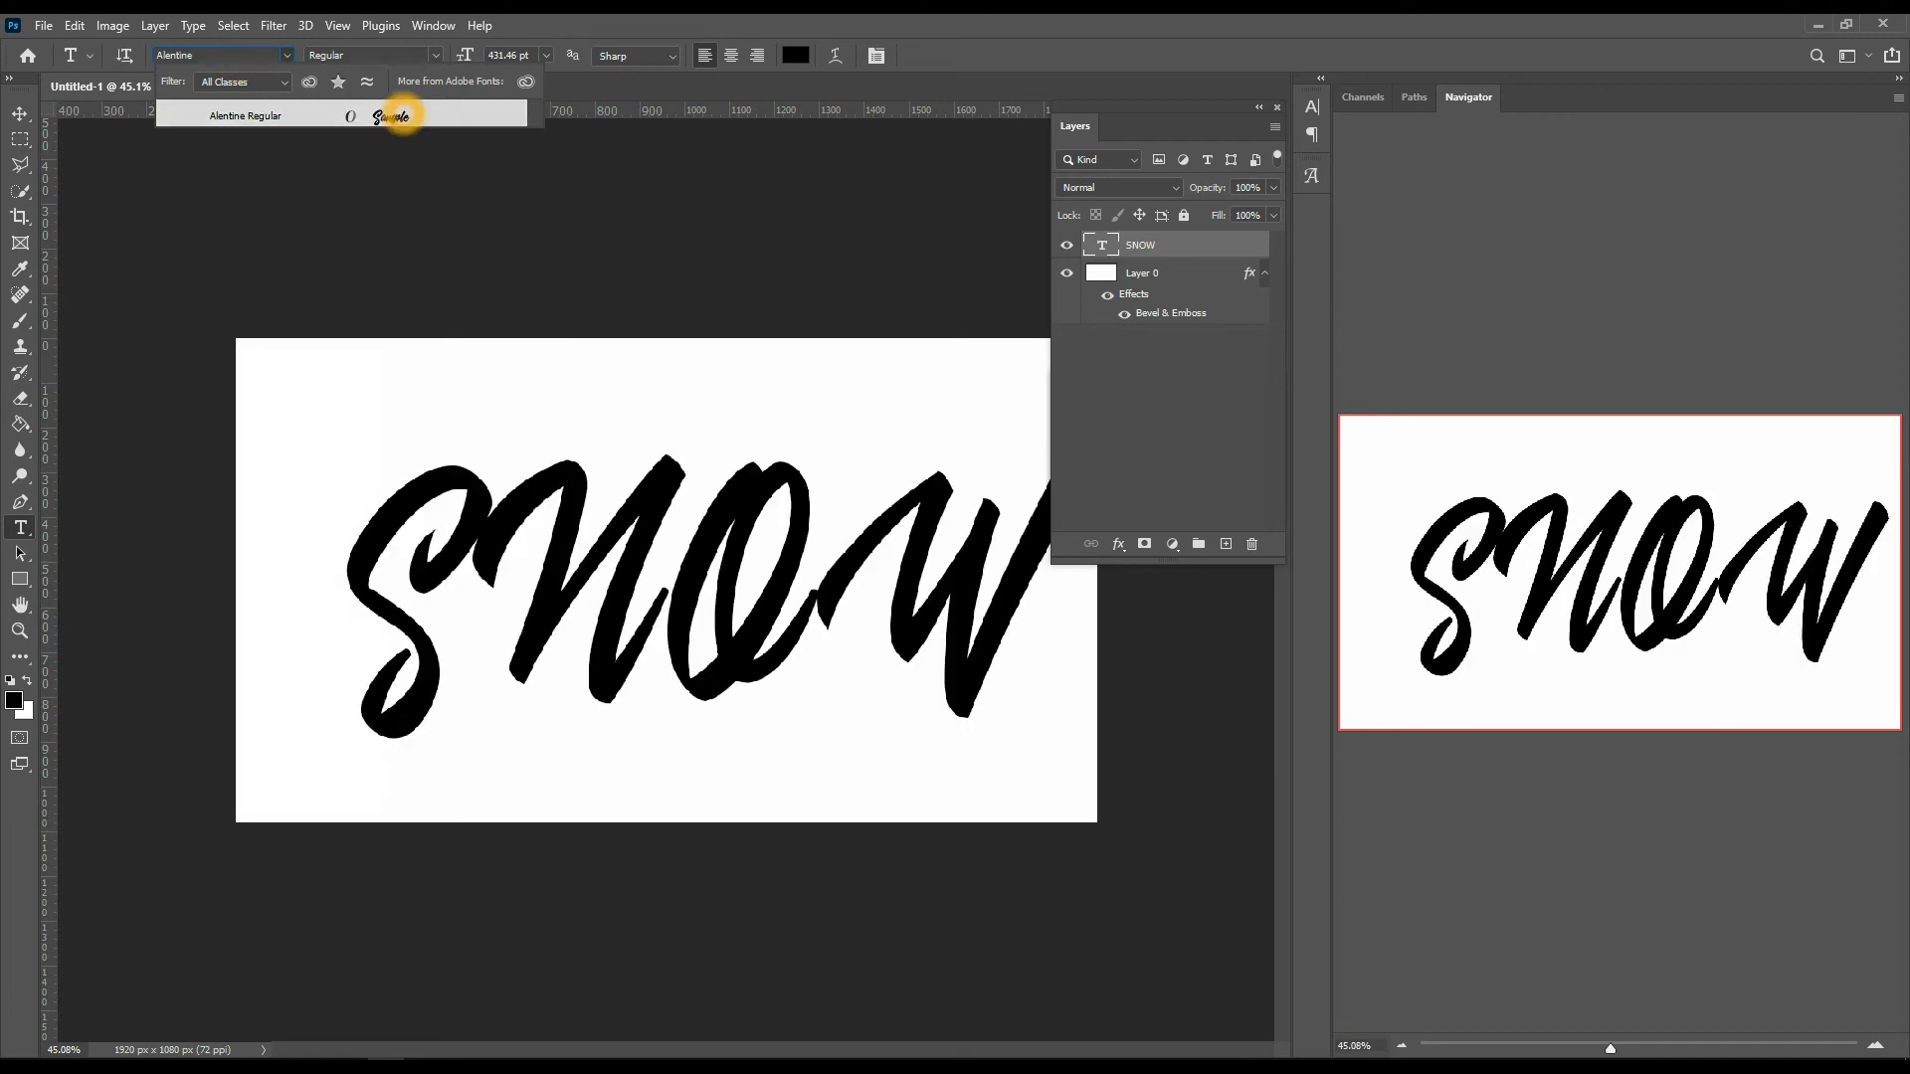
left_click(403, 116)
key("ctrl+t")
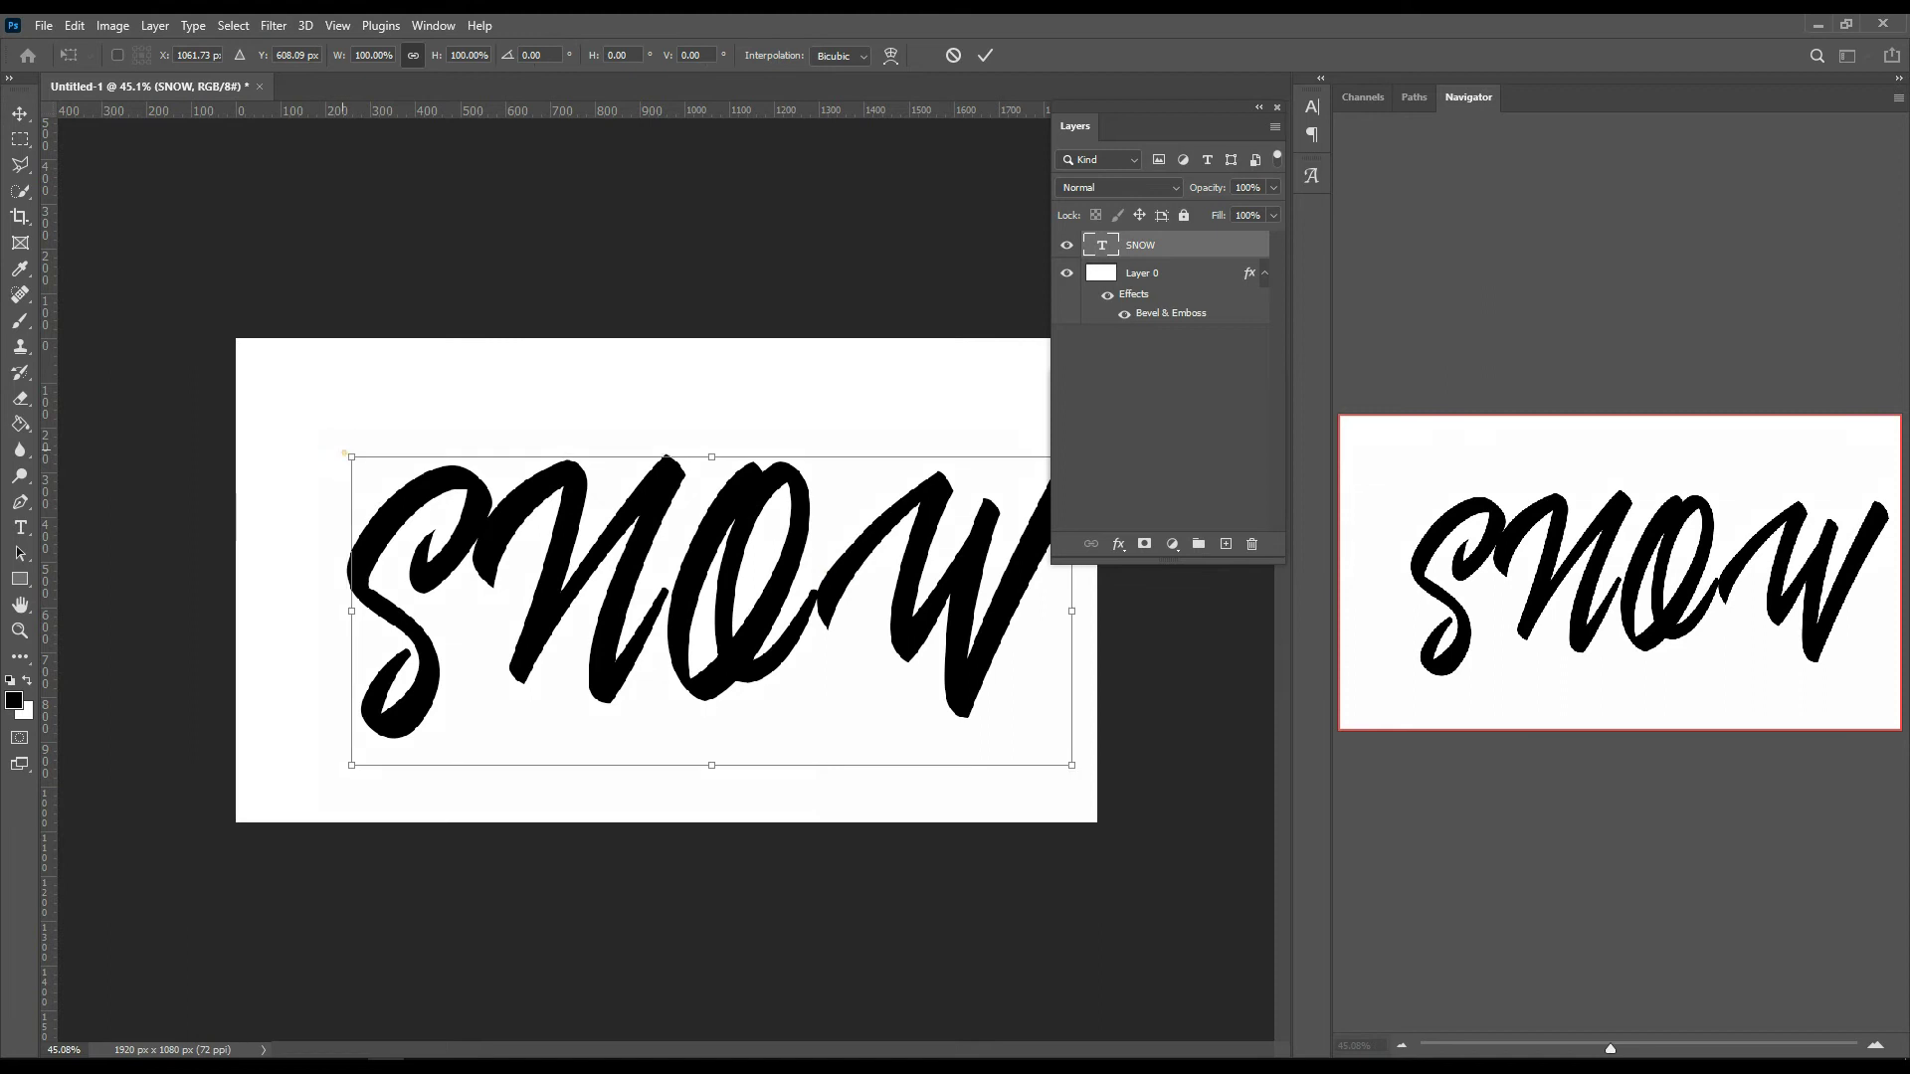
left_click_drag(346, 454, 426, 491)
left_click_drag(628, 611, 591, 603)
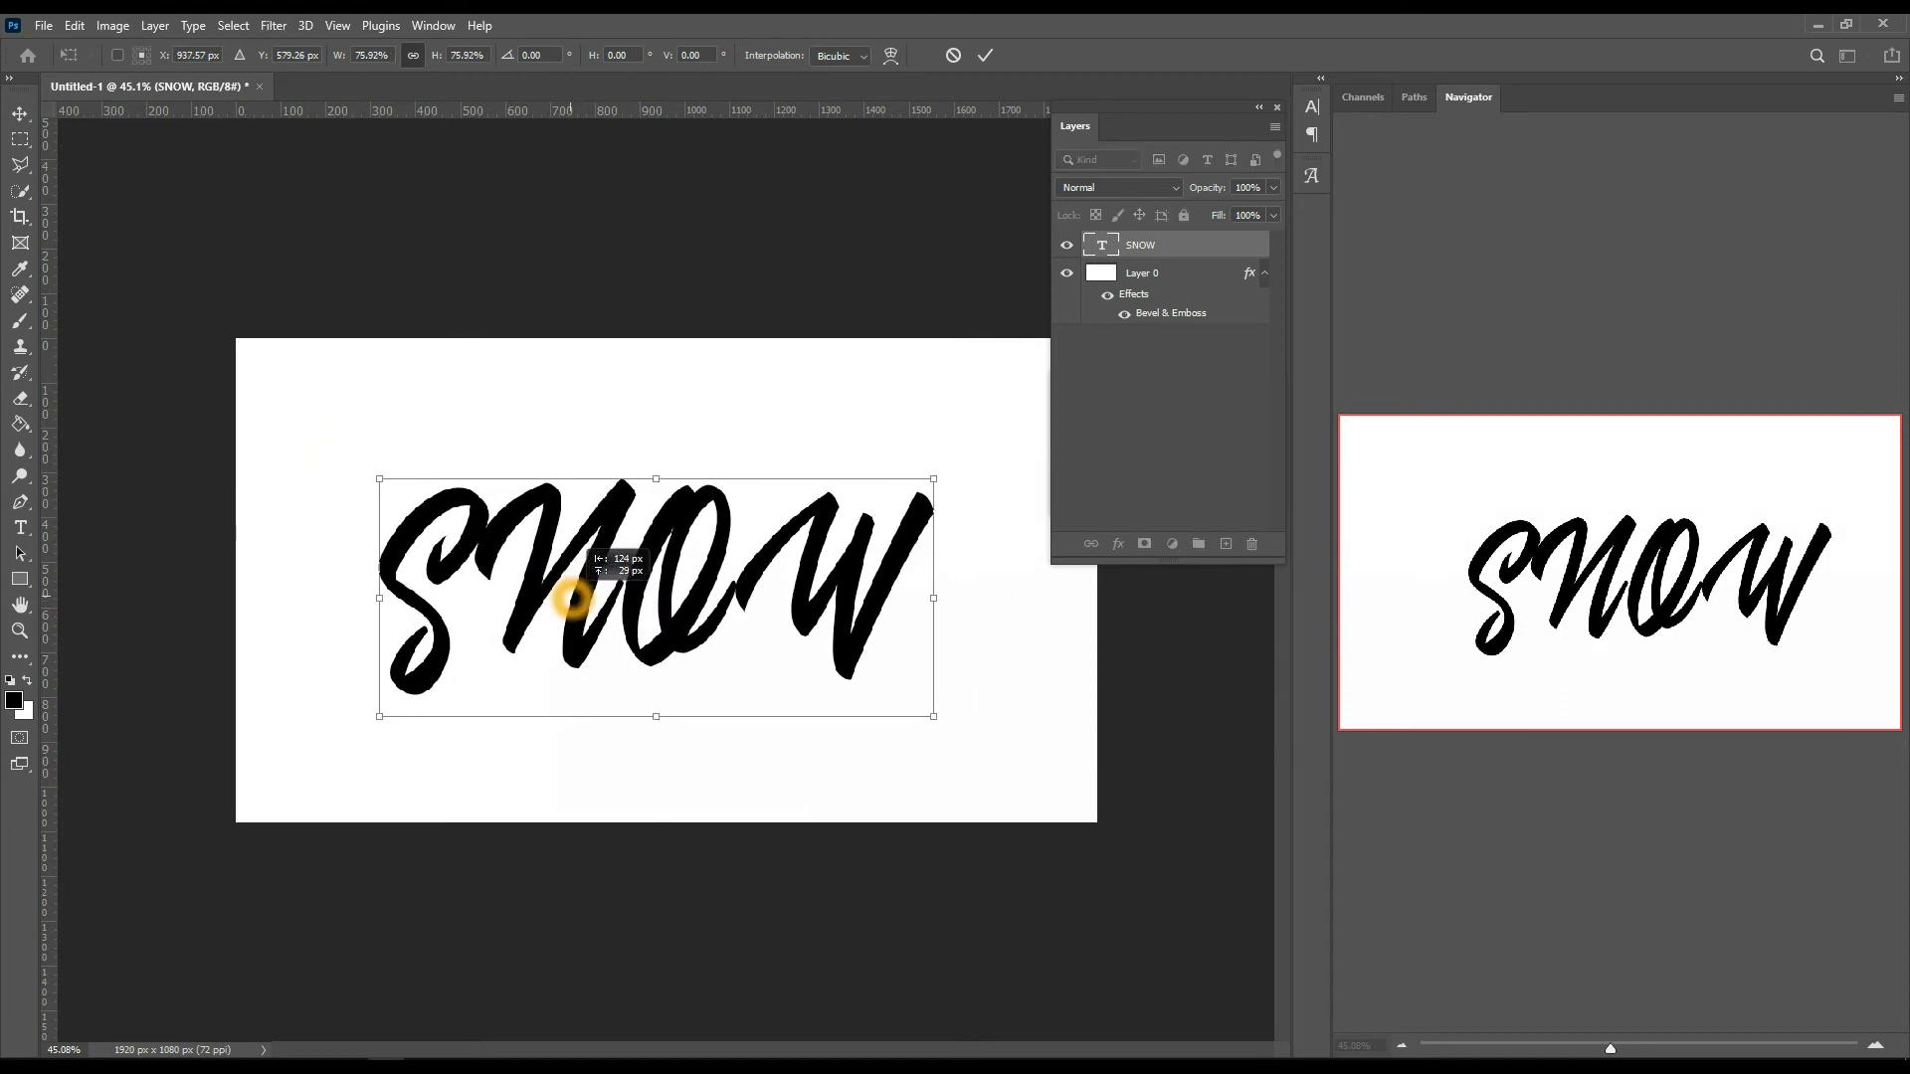
key("Return")
left_click(833, 569)
left_click(1206, 243)
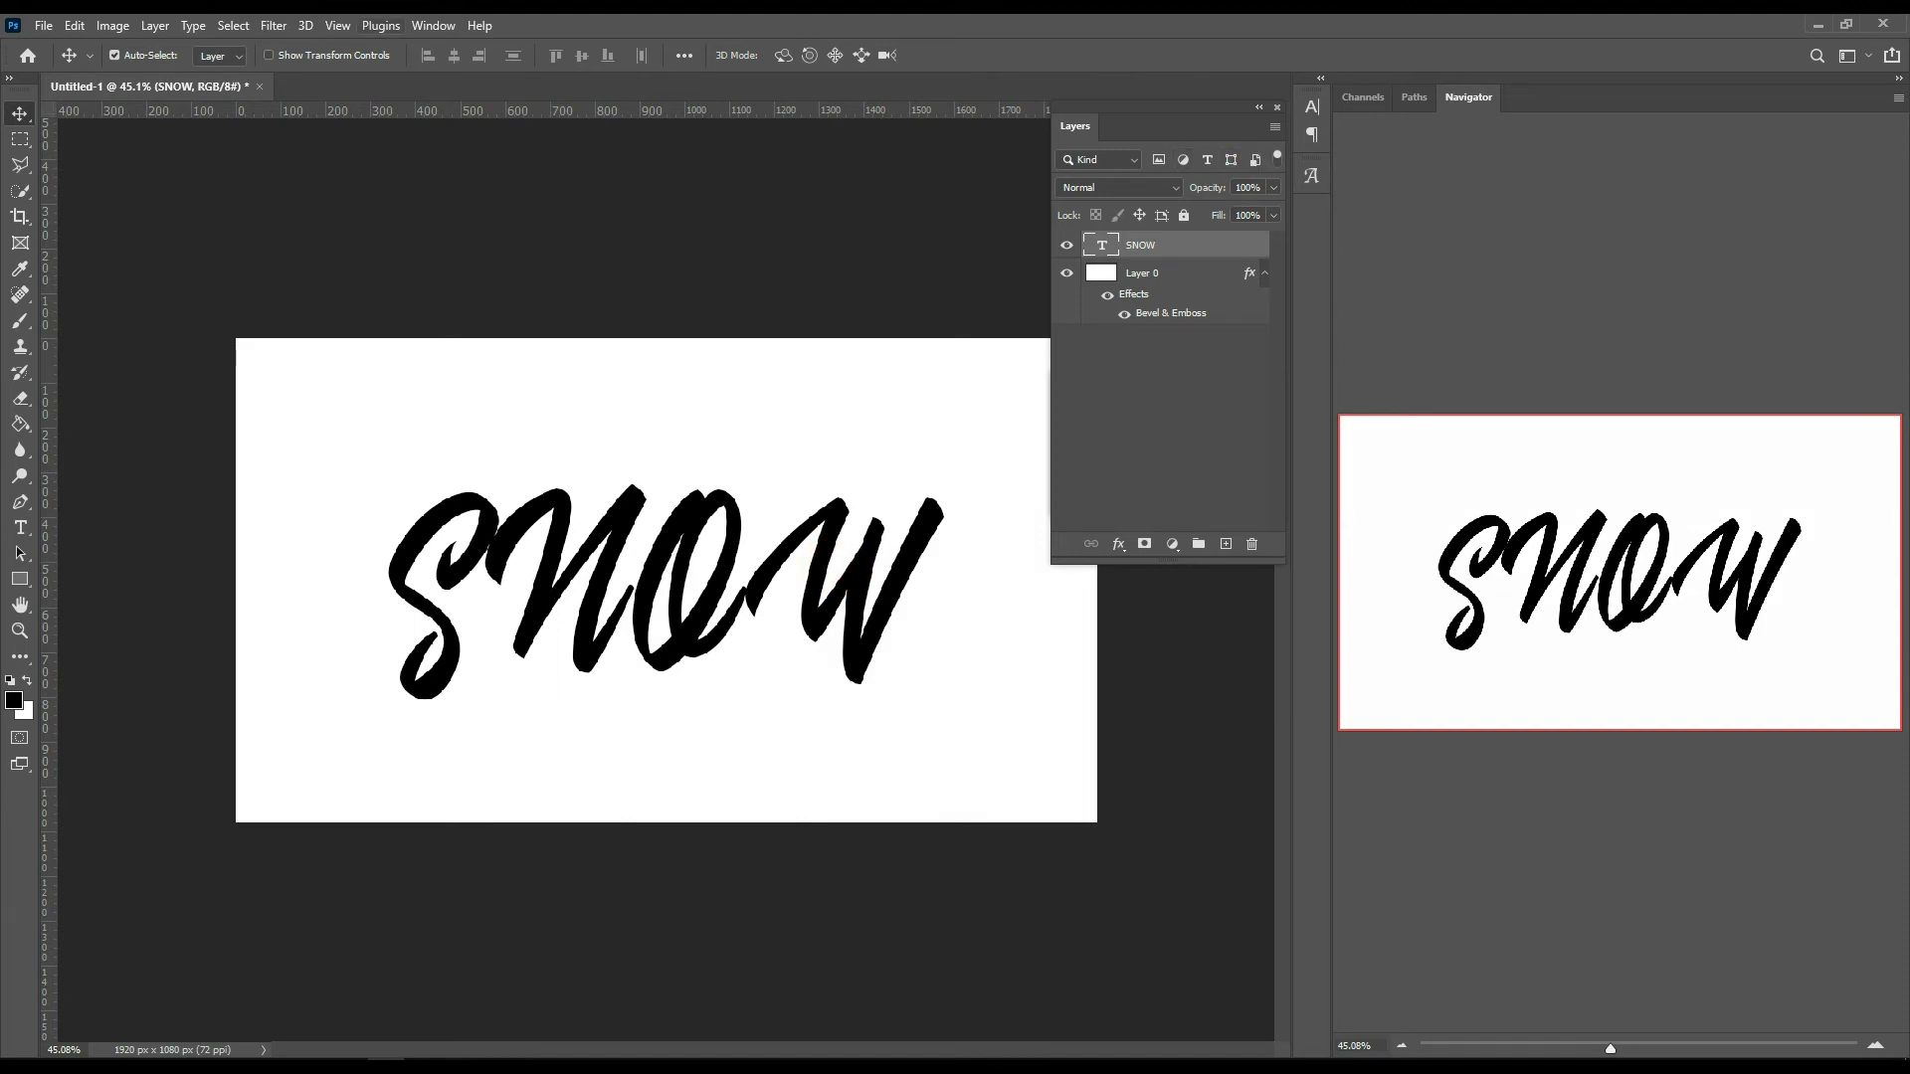
left_click(337, 25)
- Show the Actions panel and clear all existing actions
left_click(434, 24)
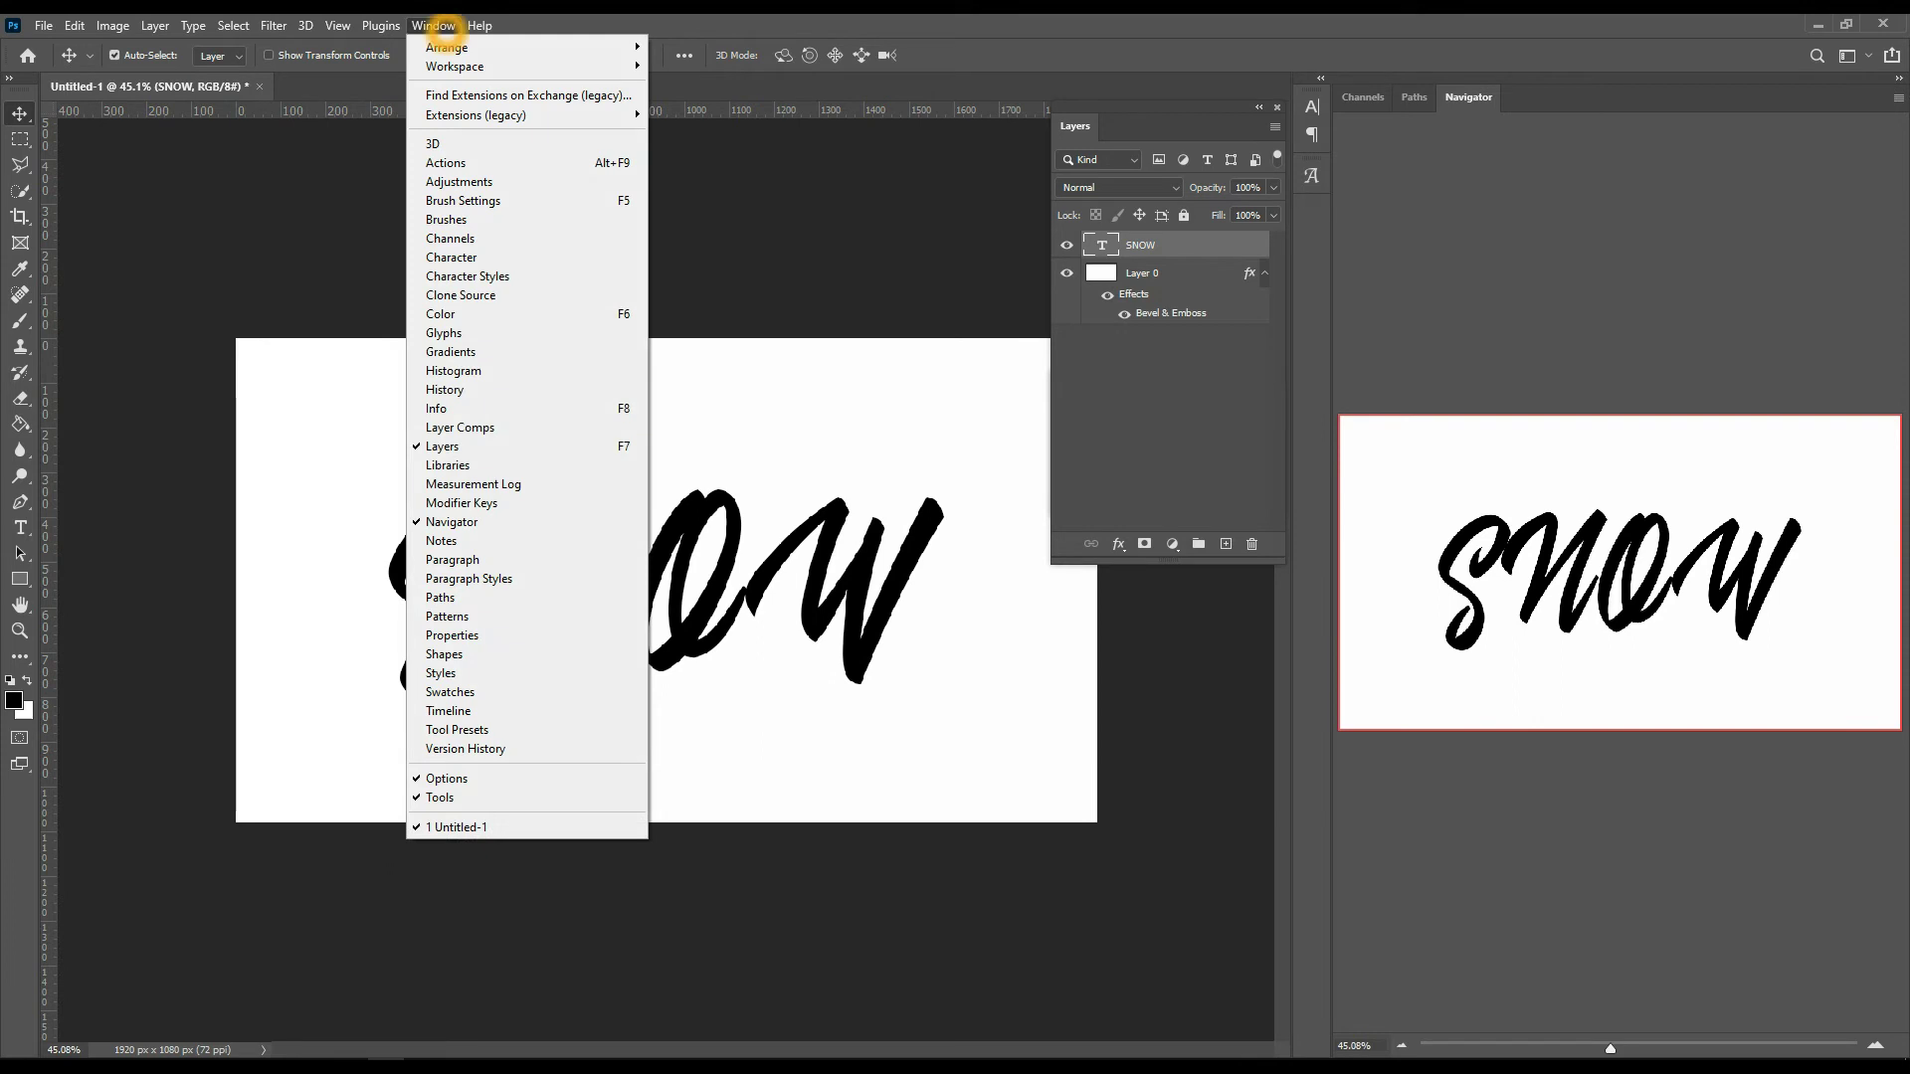
left_click(446, 162)
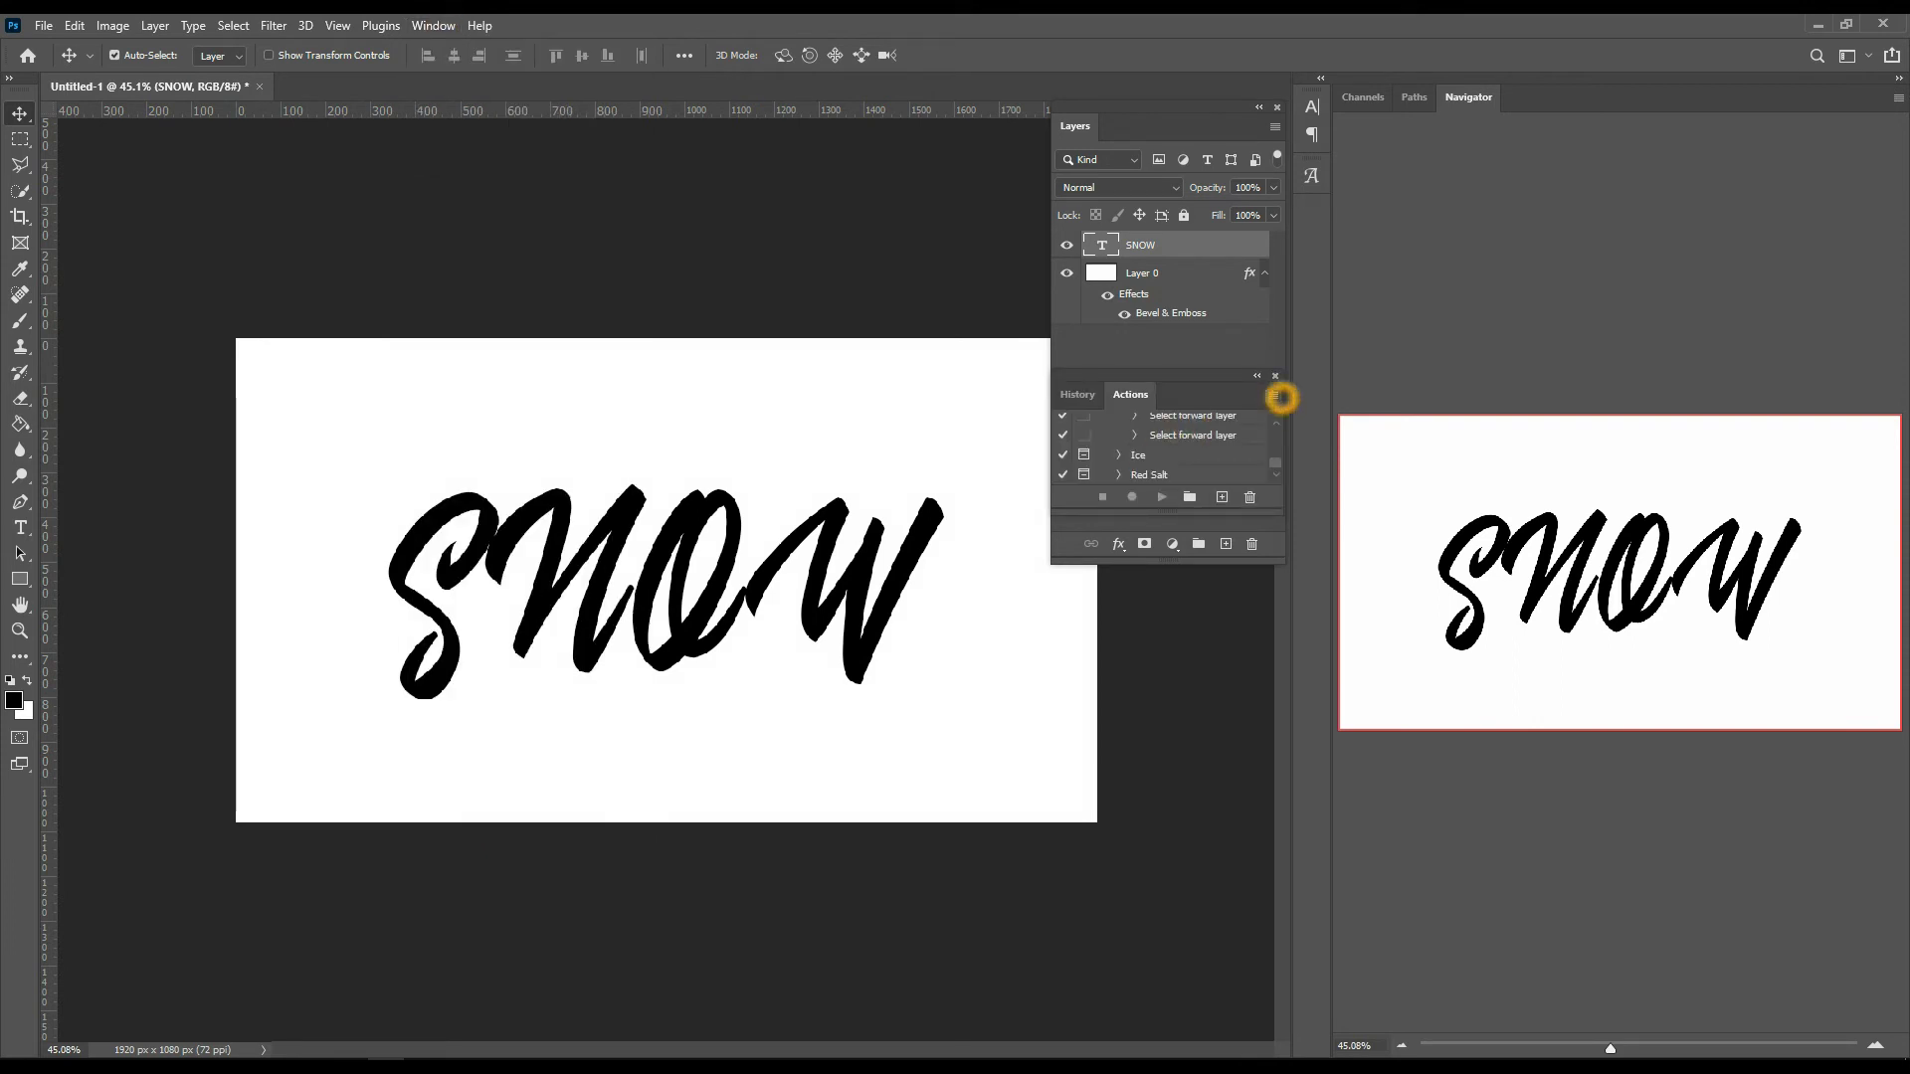
left_click(1274, 396)
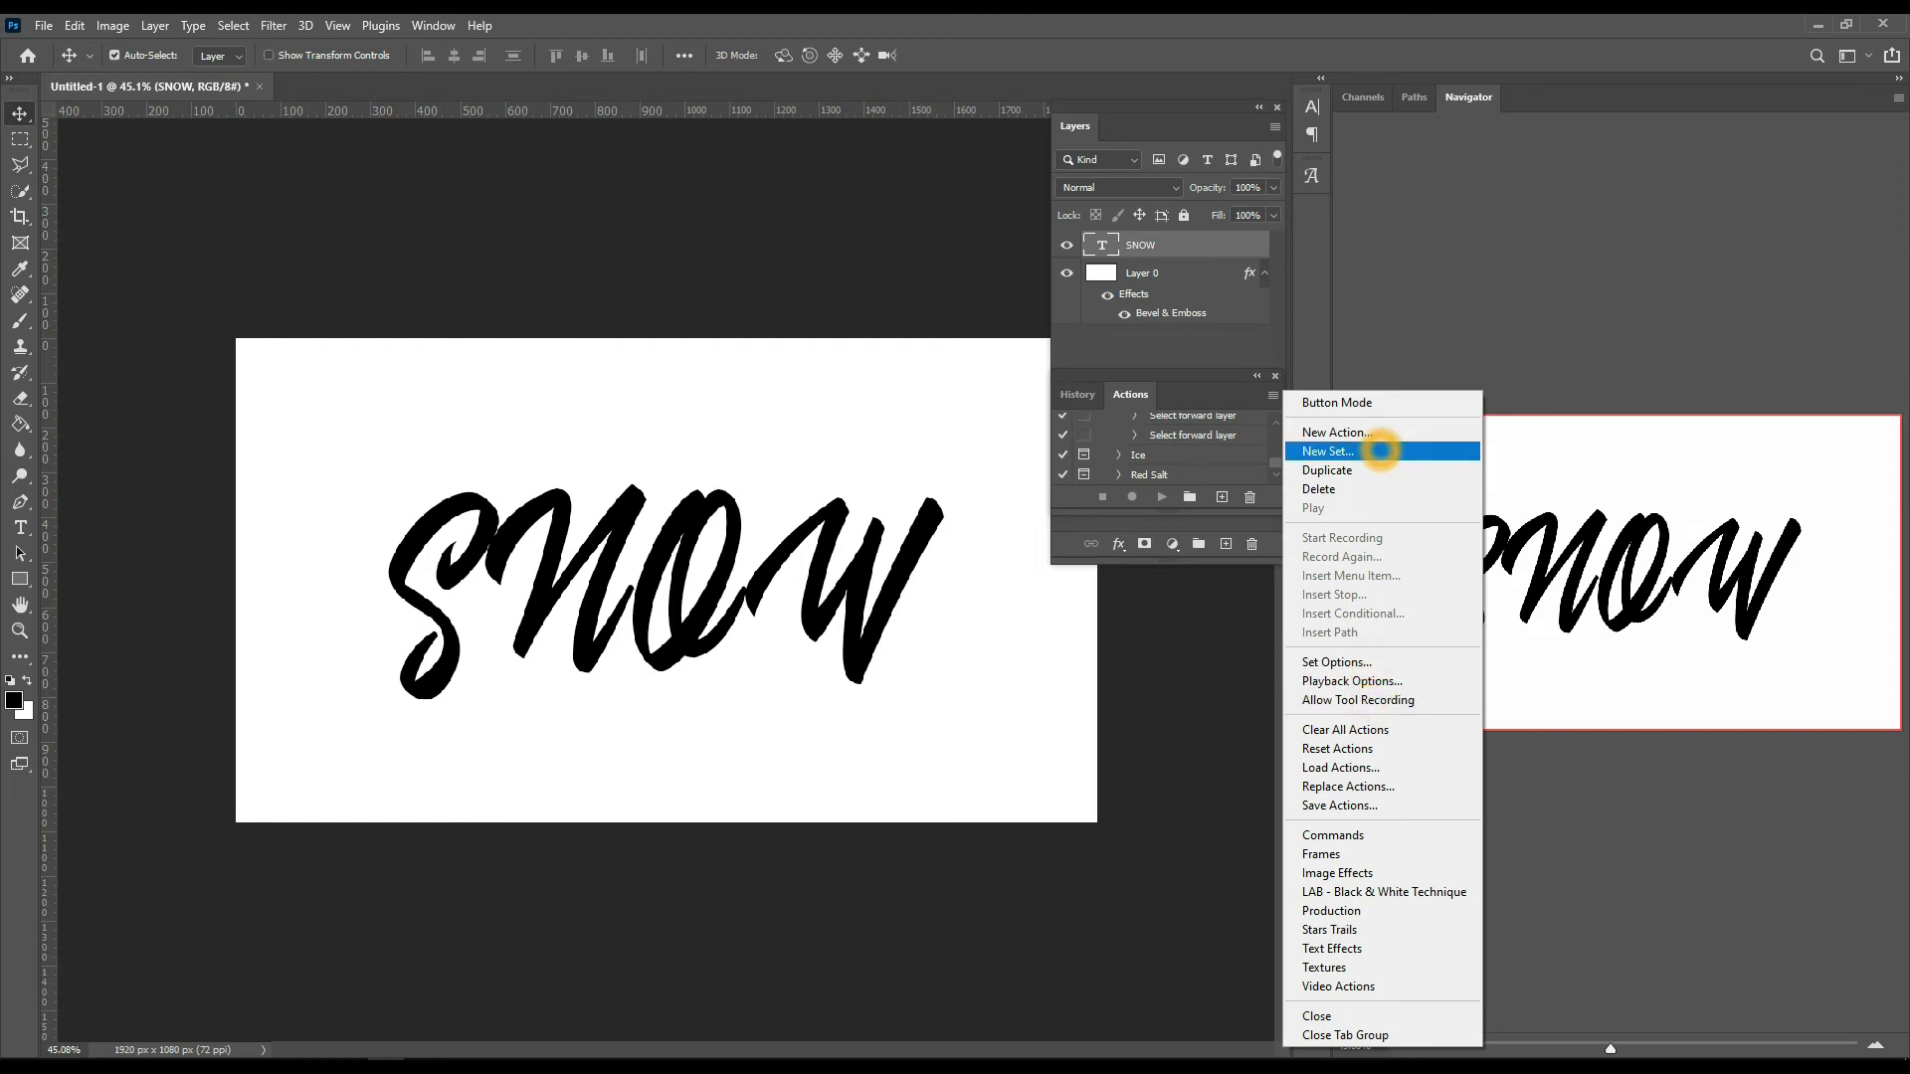
left_click(1378, 729)
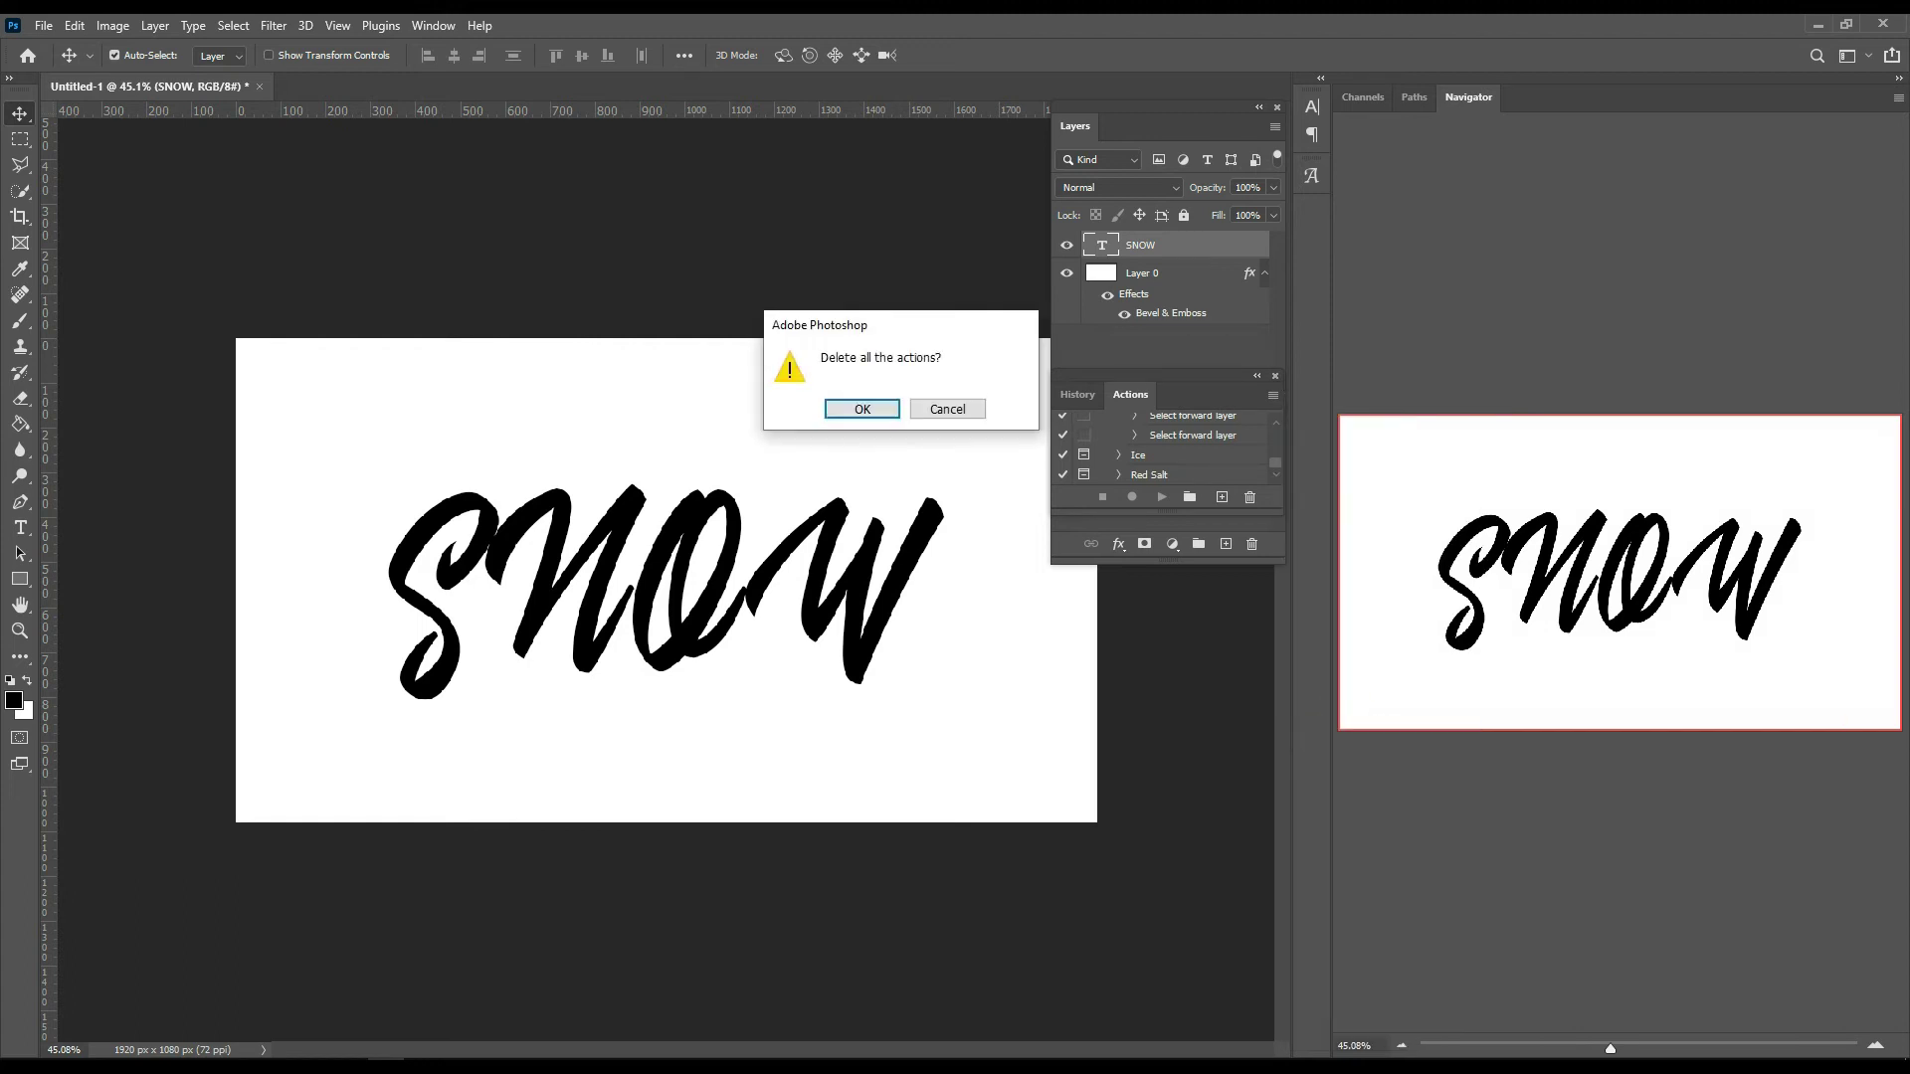
key("Return")
- Load the Snow Effect [by Sko4] action set and start its Snow action
left_click(1273, 395)
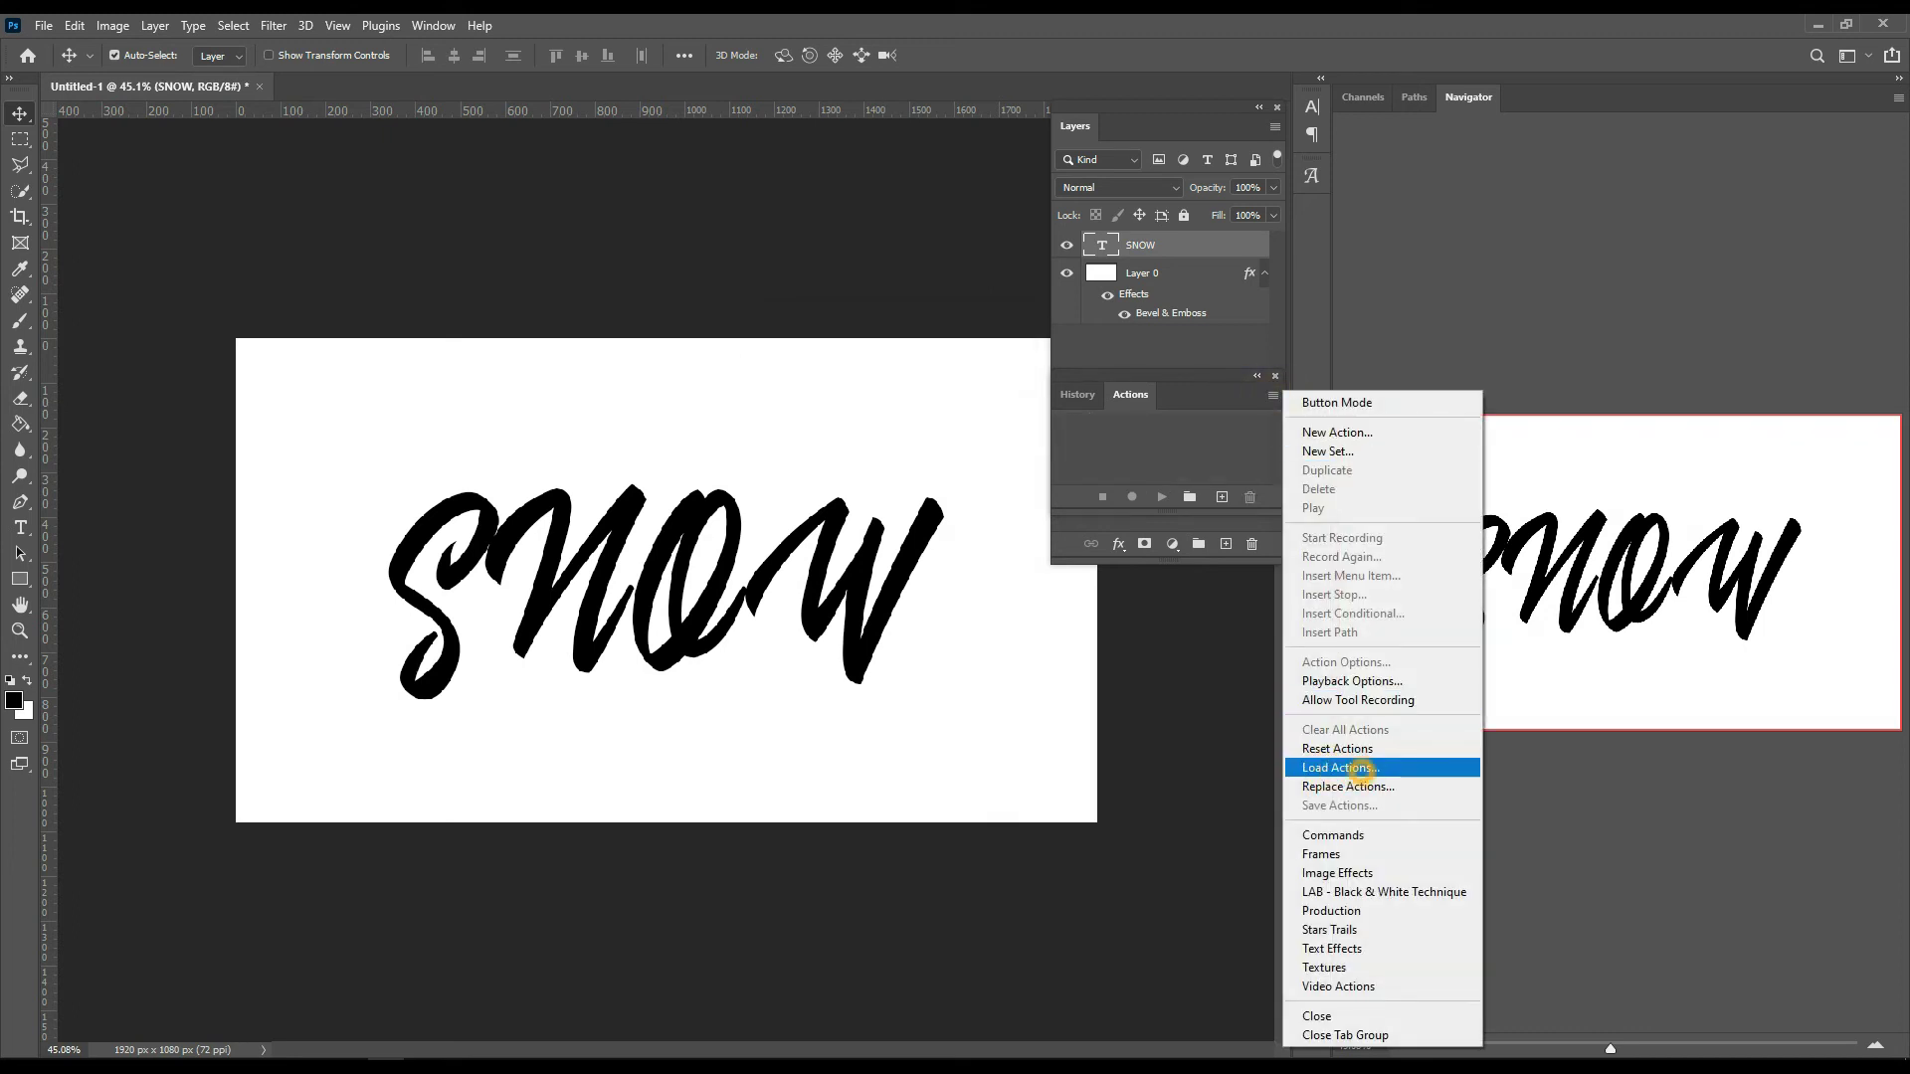
left_click(1361, 768)
left_click(413, 158)
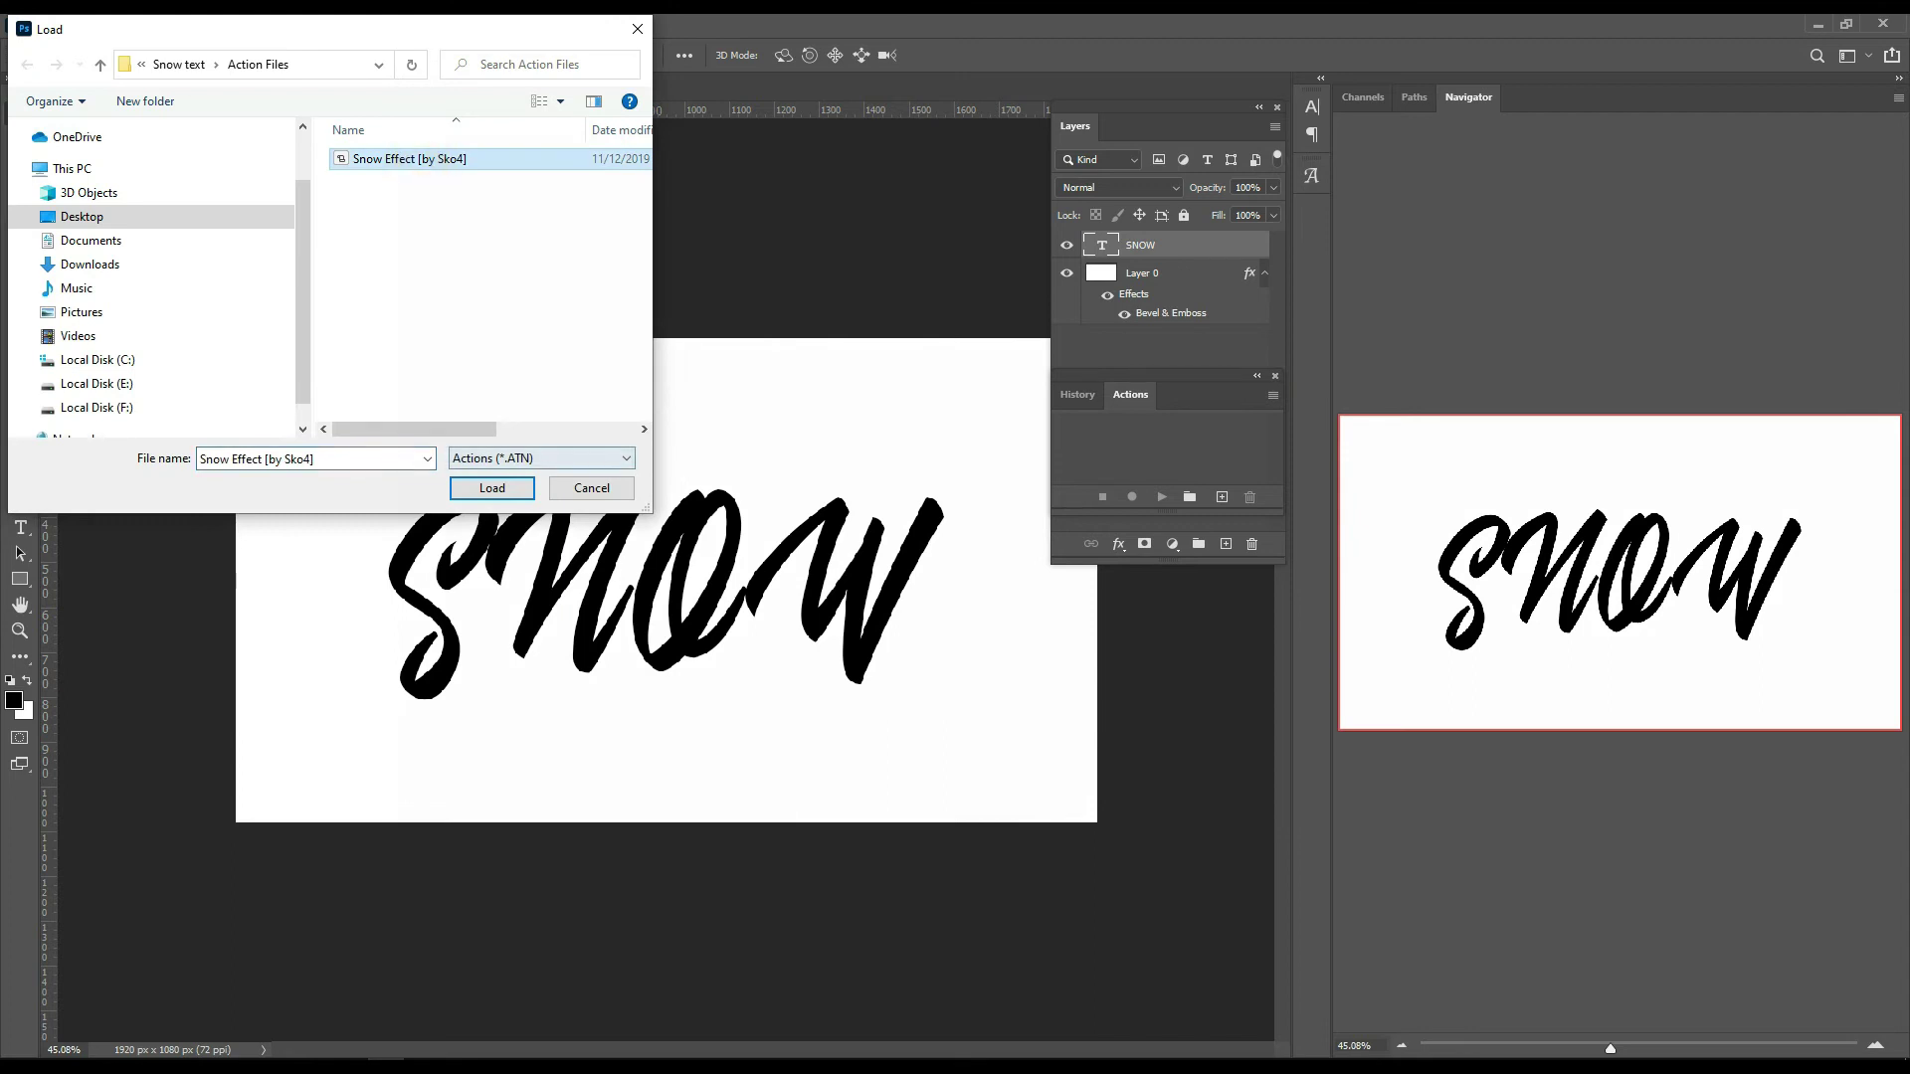
left_click(491, 487)
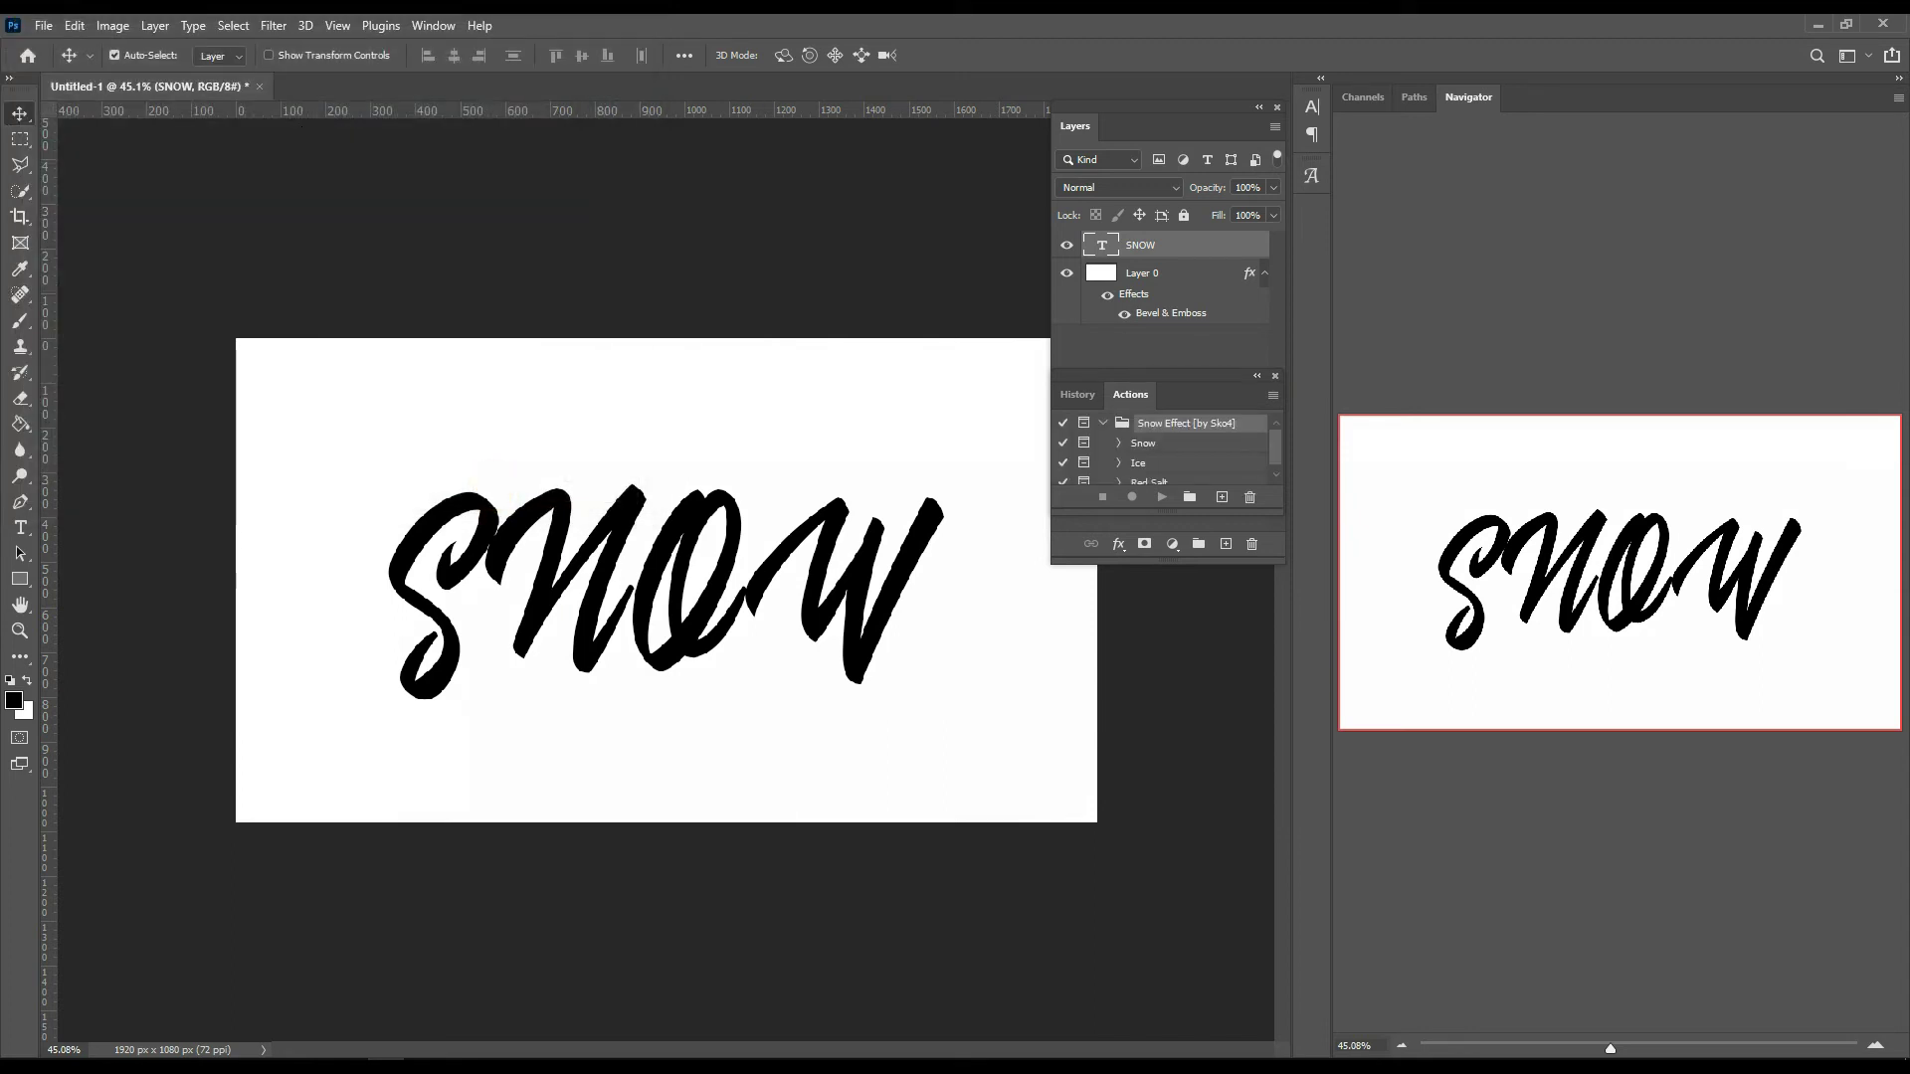
left_click(1136, 444)
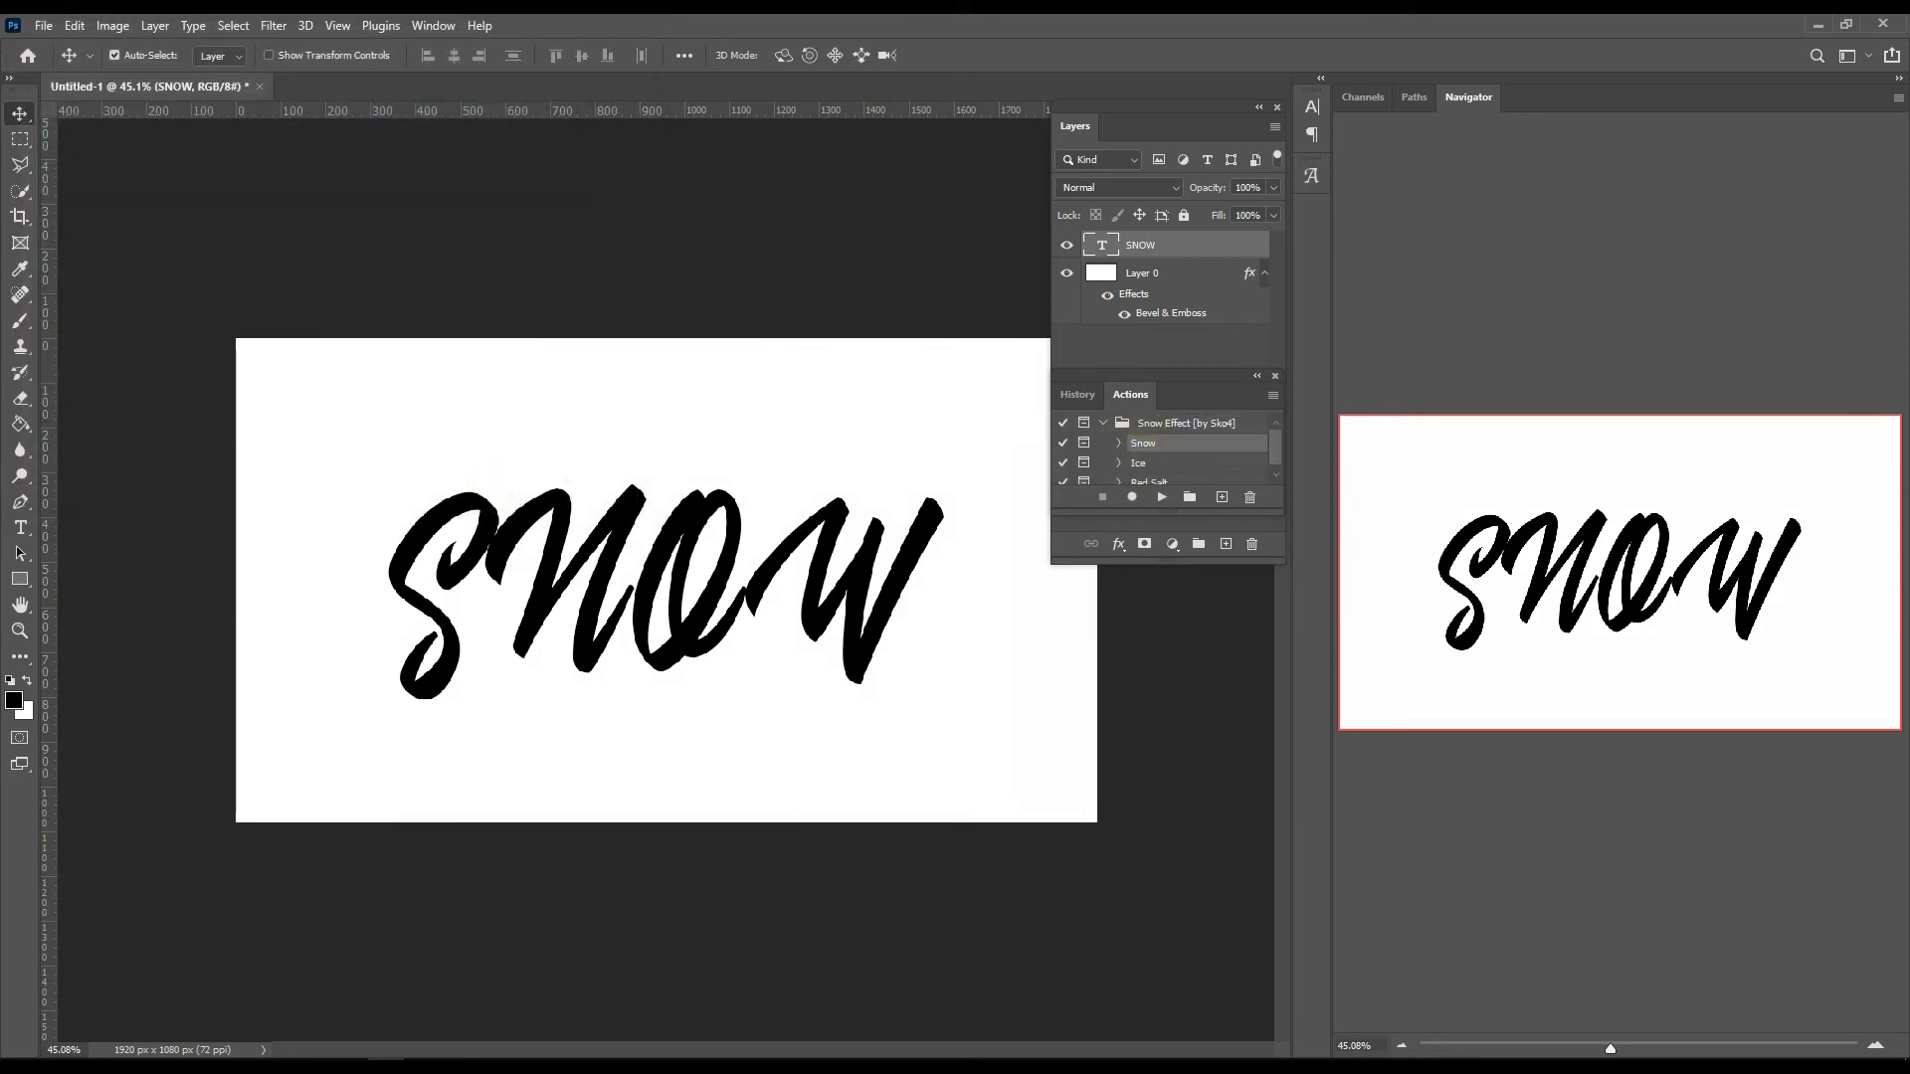
left_click(1162, 497)
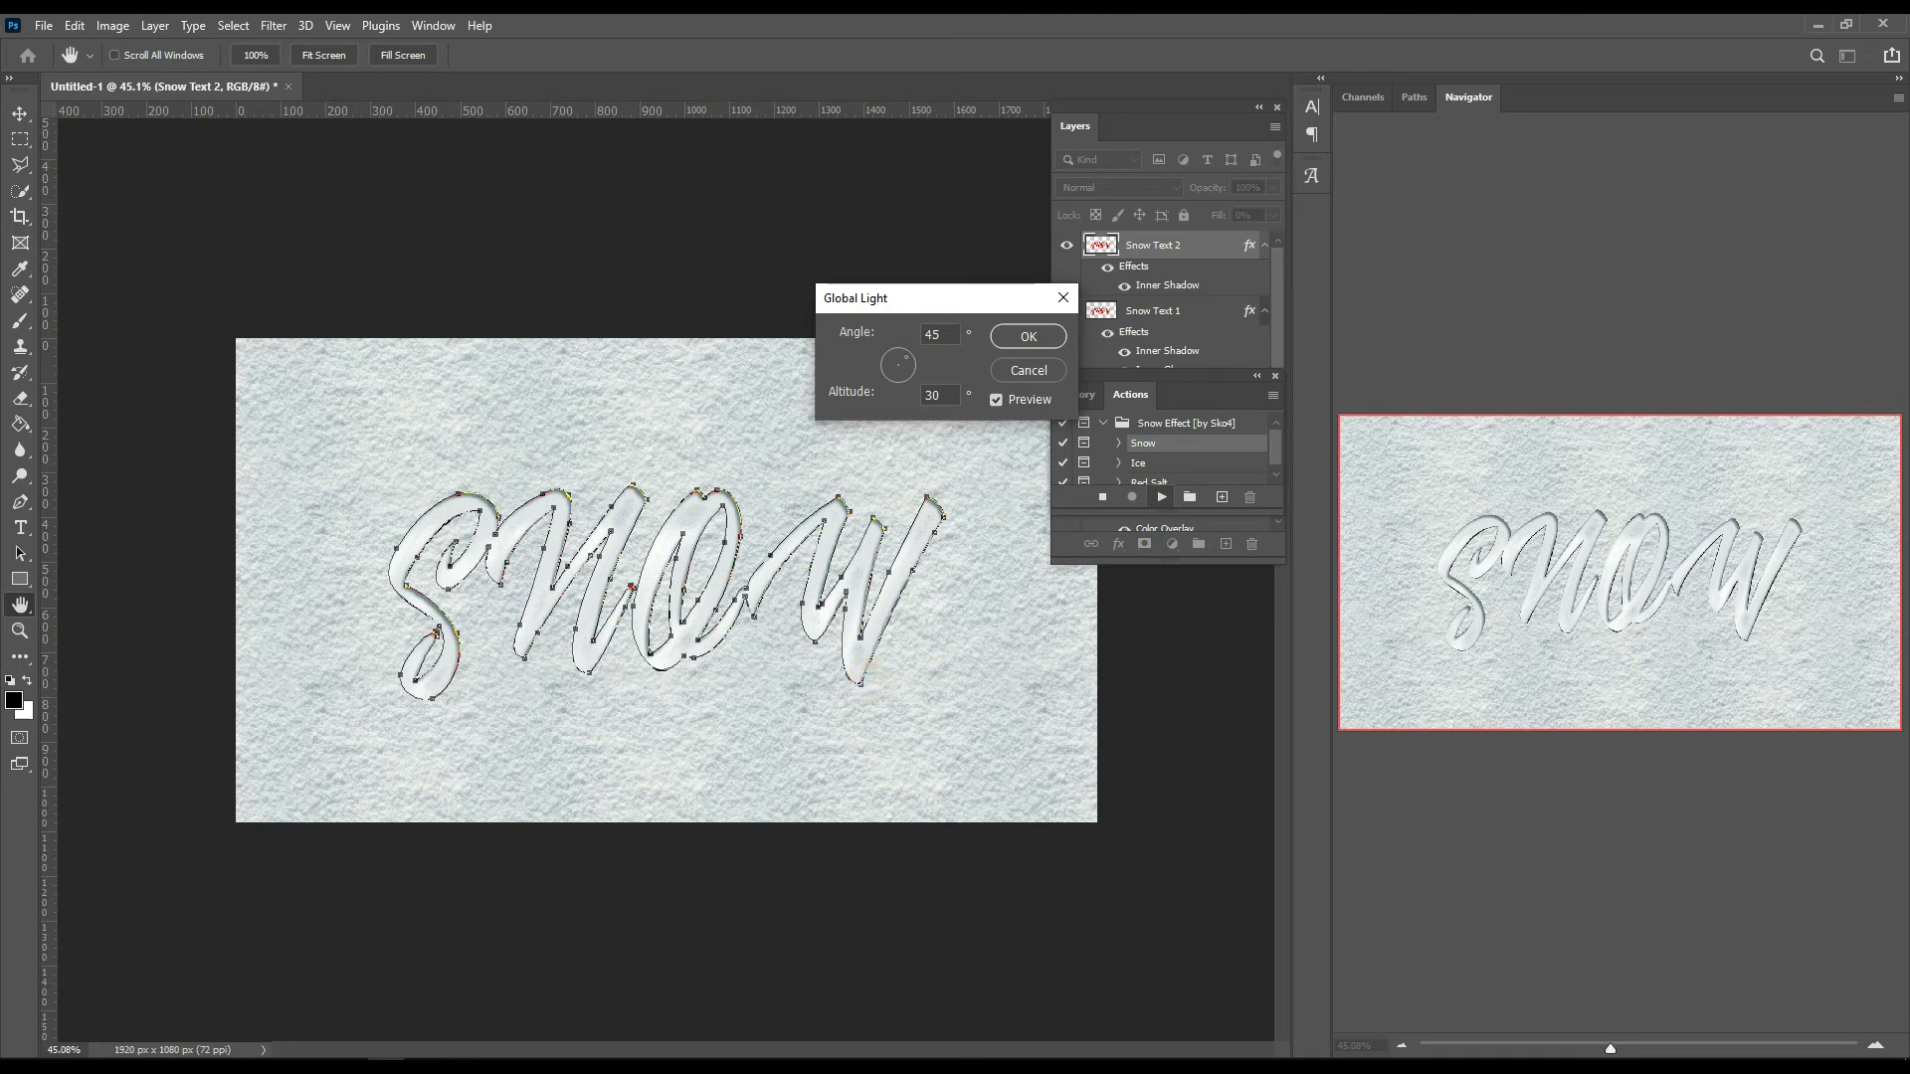
- Accept the Global Light angle, then drop the Color Correction layer to 4% opacity
left_click(1028, 336)
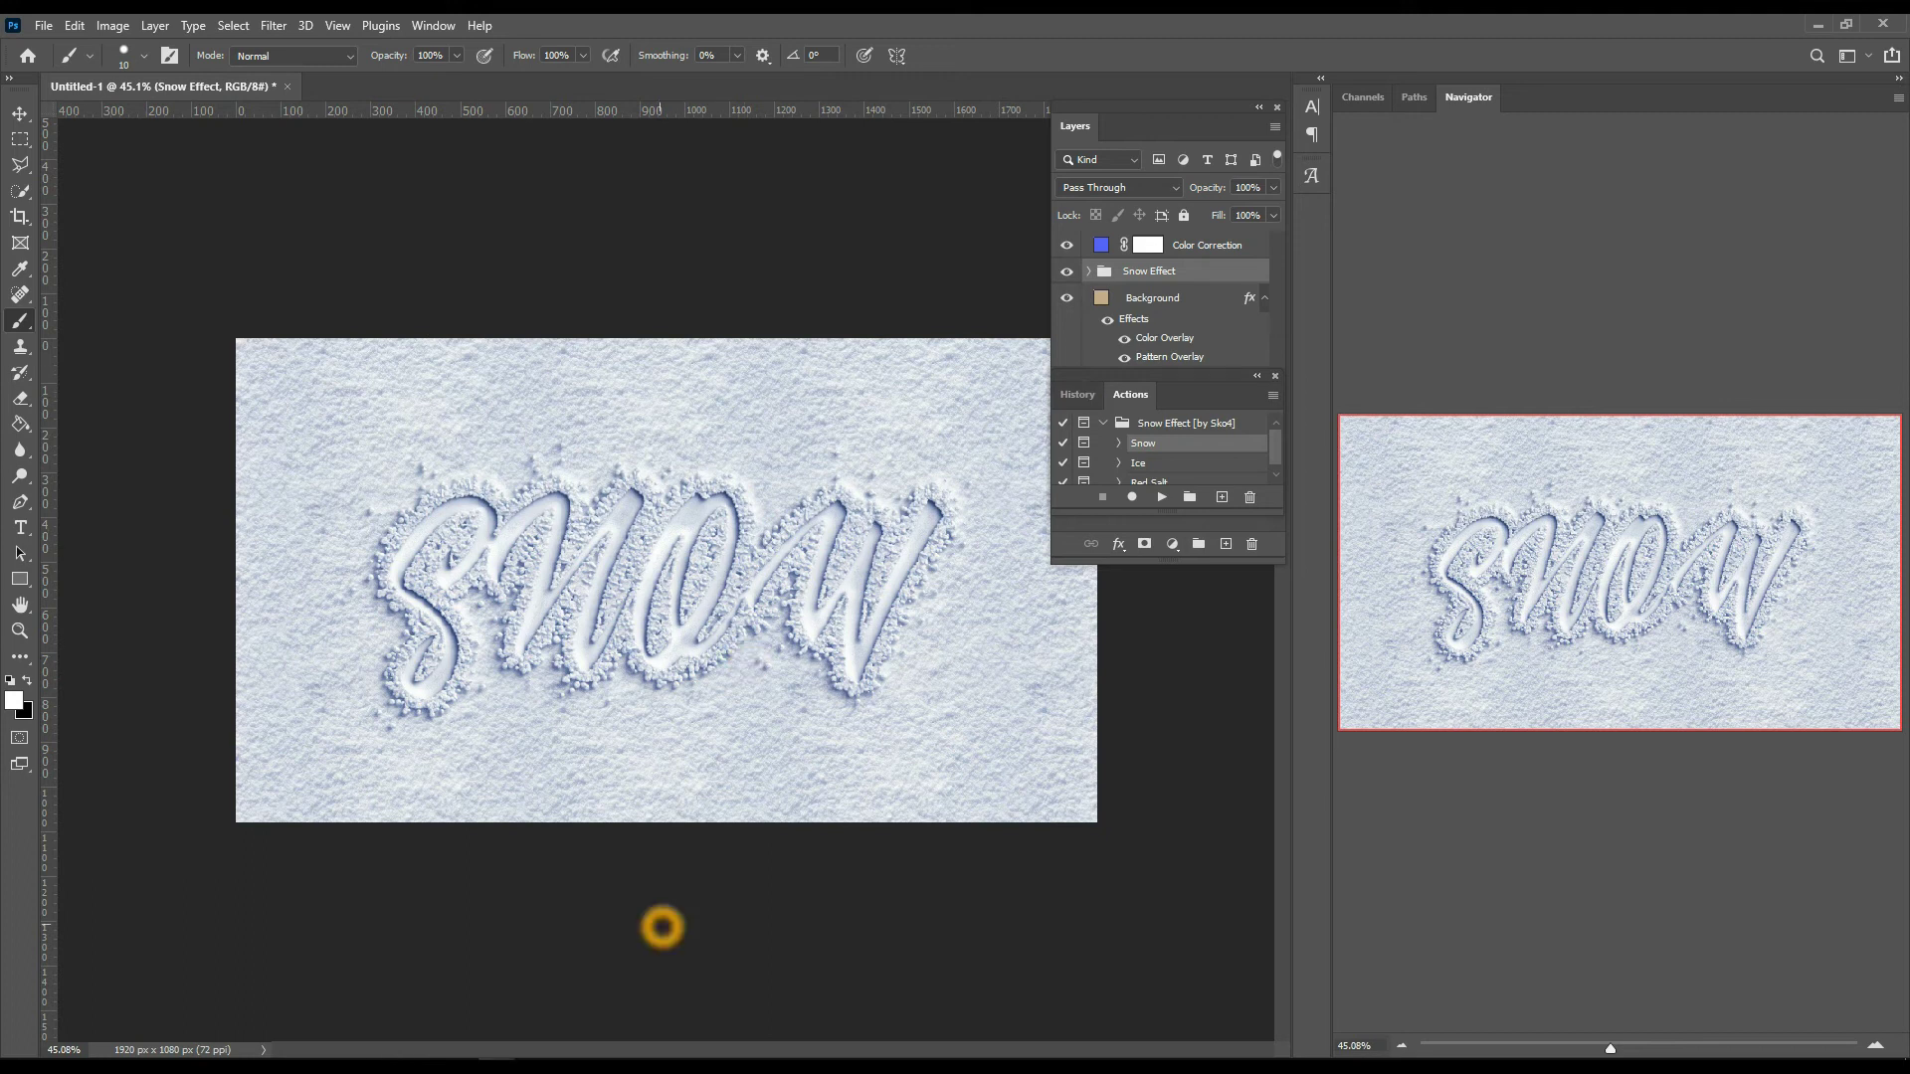
left_click(1101, 245)
left_click(1273, 187)
mouse_move(1205, 209)
left_mouse_down()
mouse_move(1190, 209)
mouse_move(1240, 204)
mouse_move(1184, 210)
left_mouse_up()
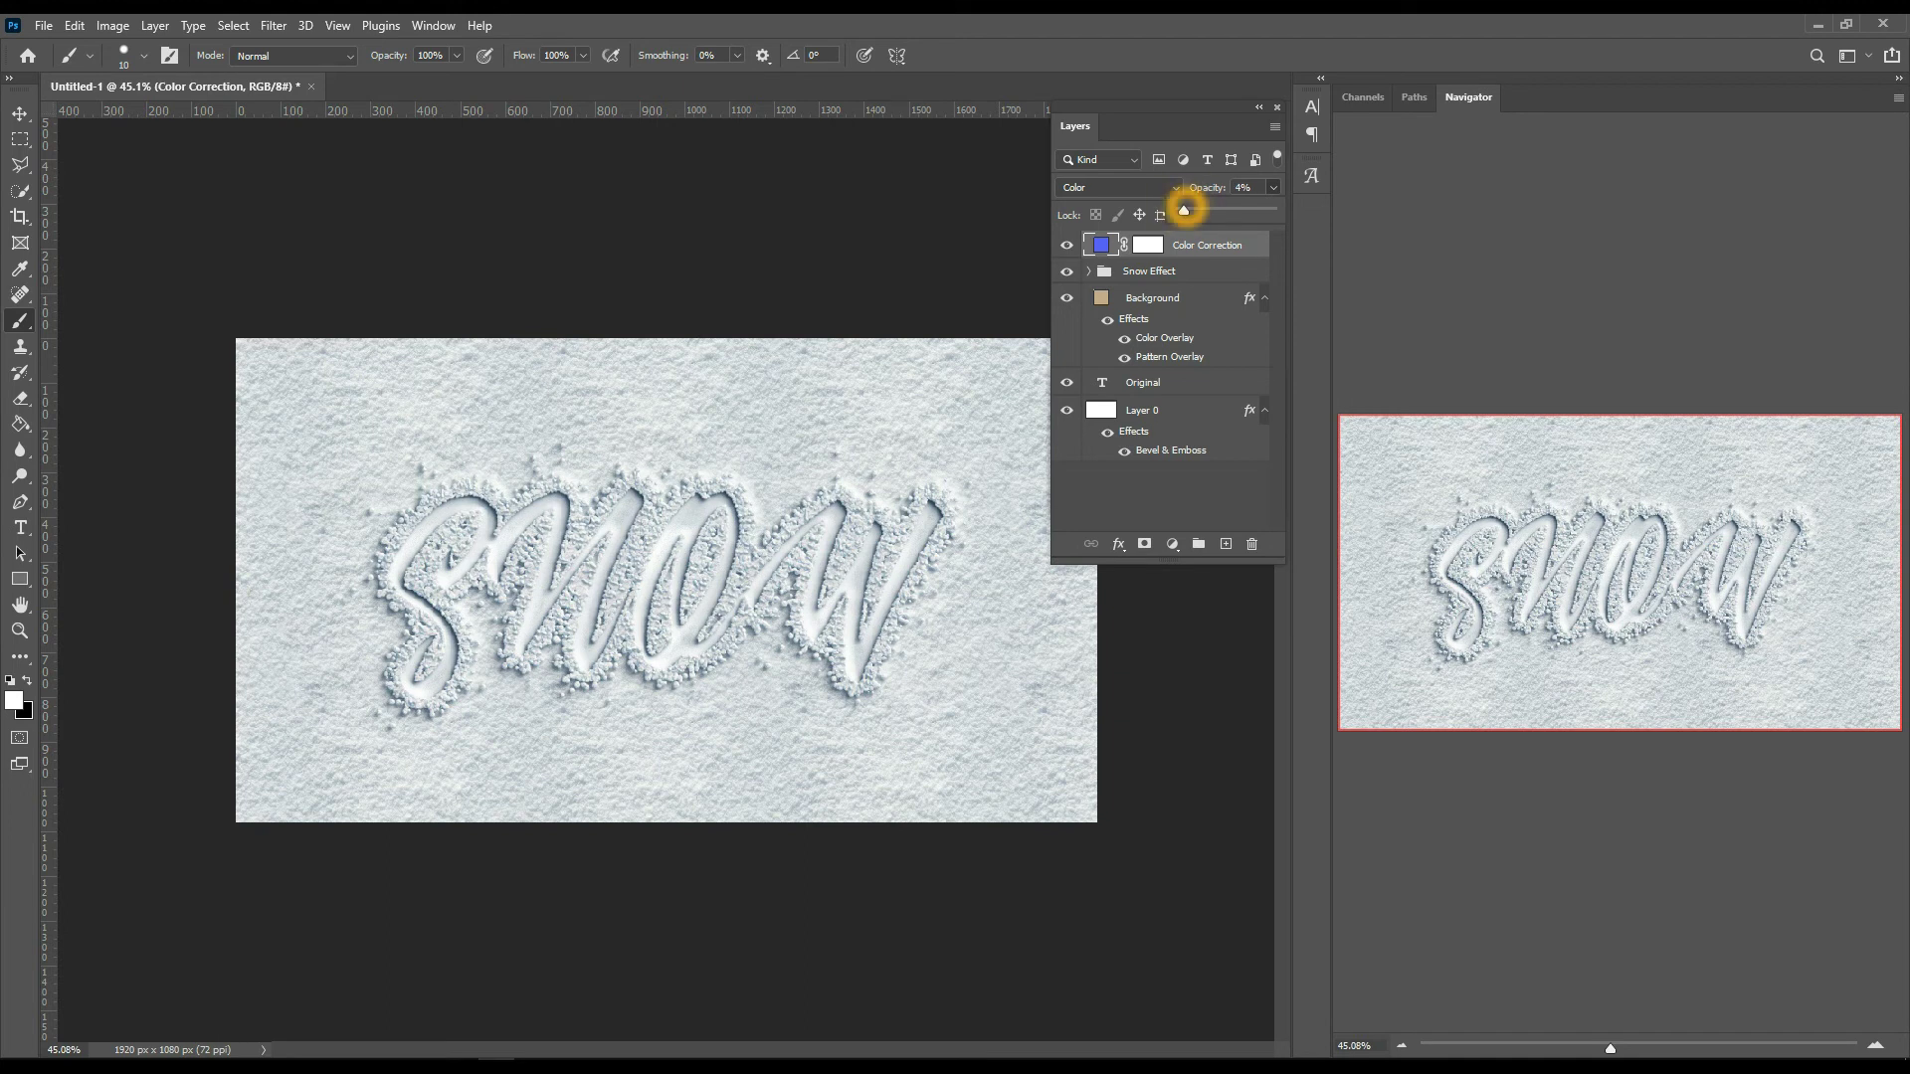
- Target the Color Correction layer mask, swap foreground/background colours, and zoom into the SNOW lettering
left_click(1148, 245)
key("x")
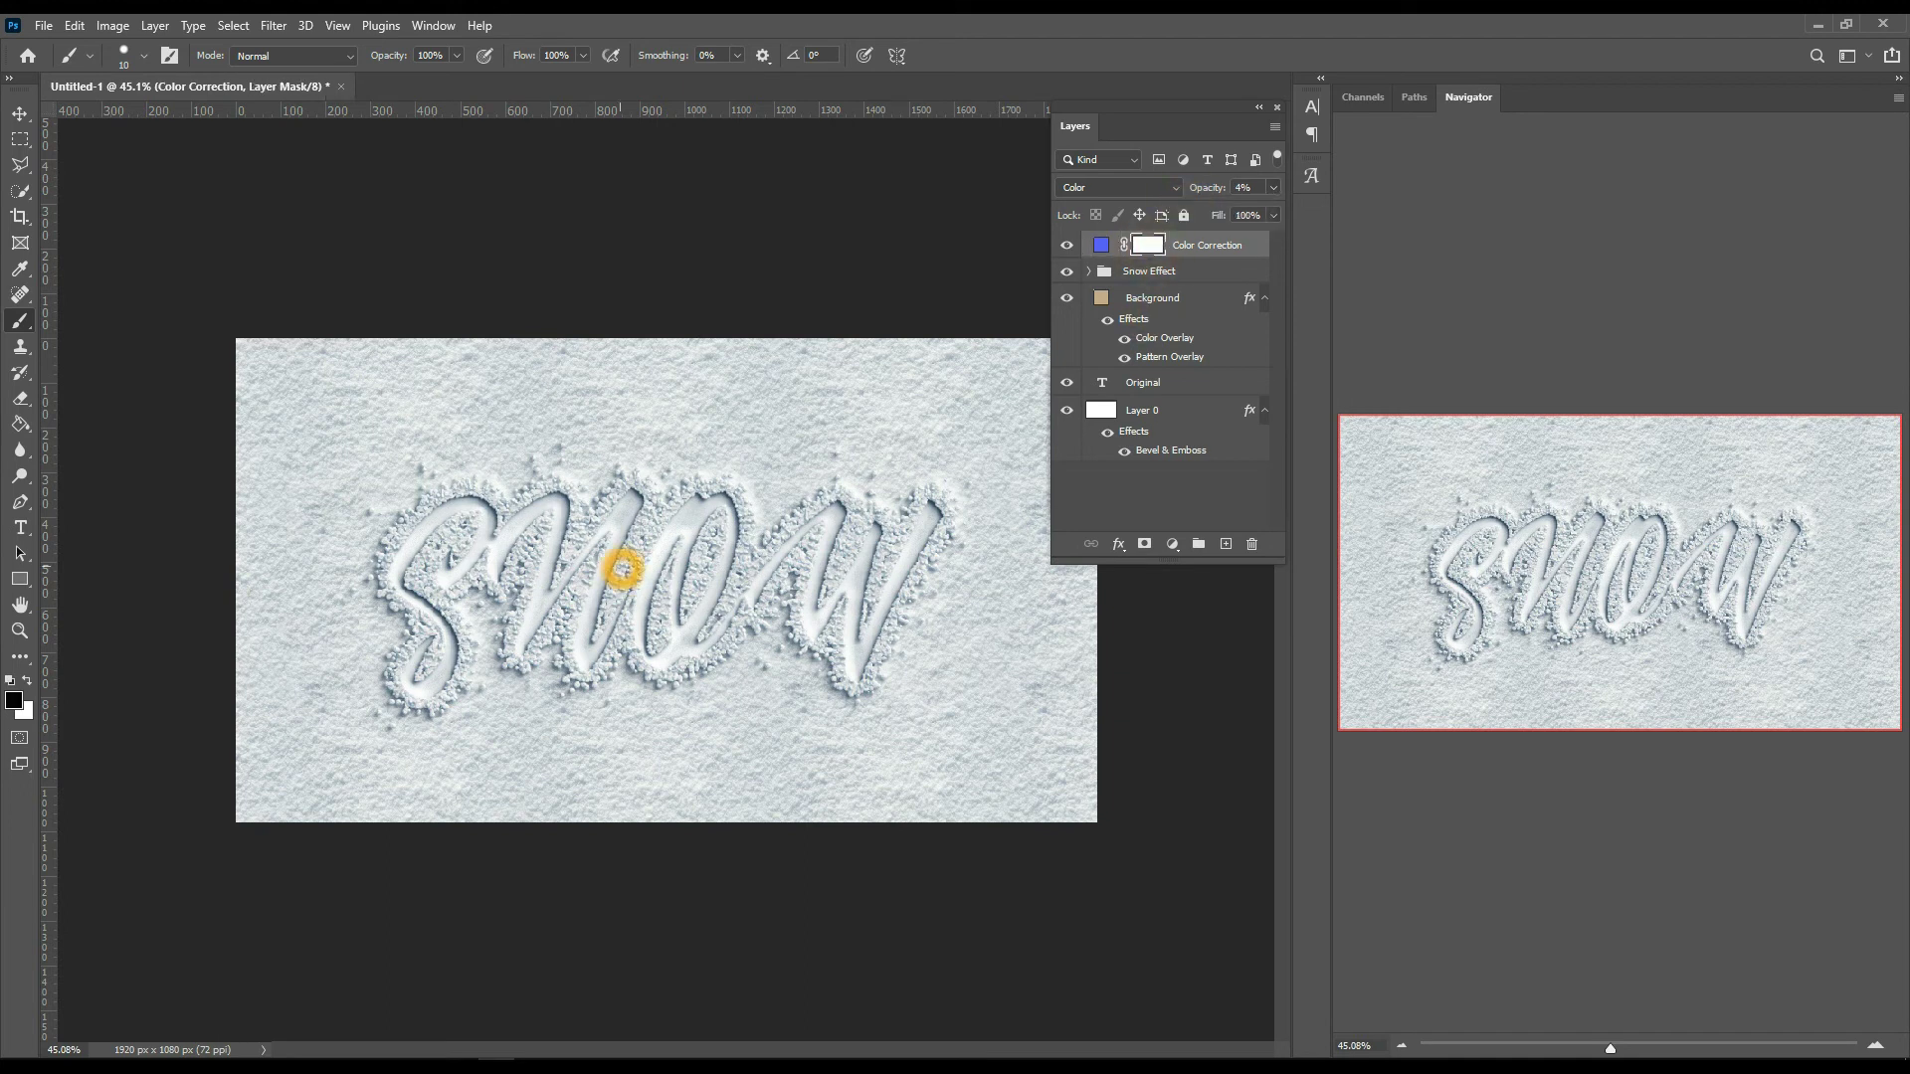
left_click_drag(708, 615, 875, 553)
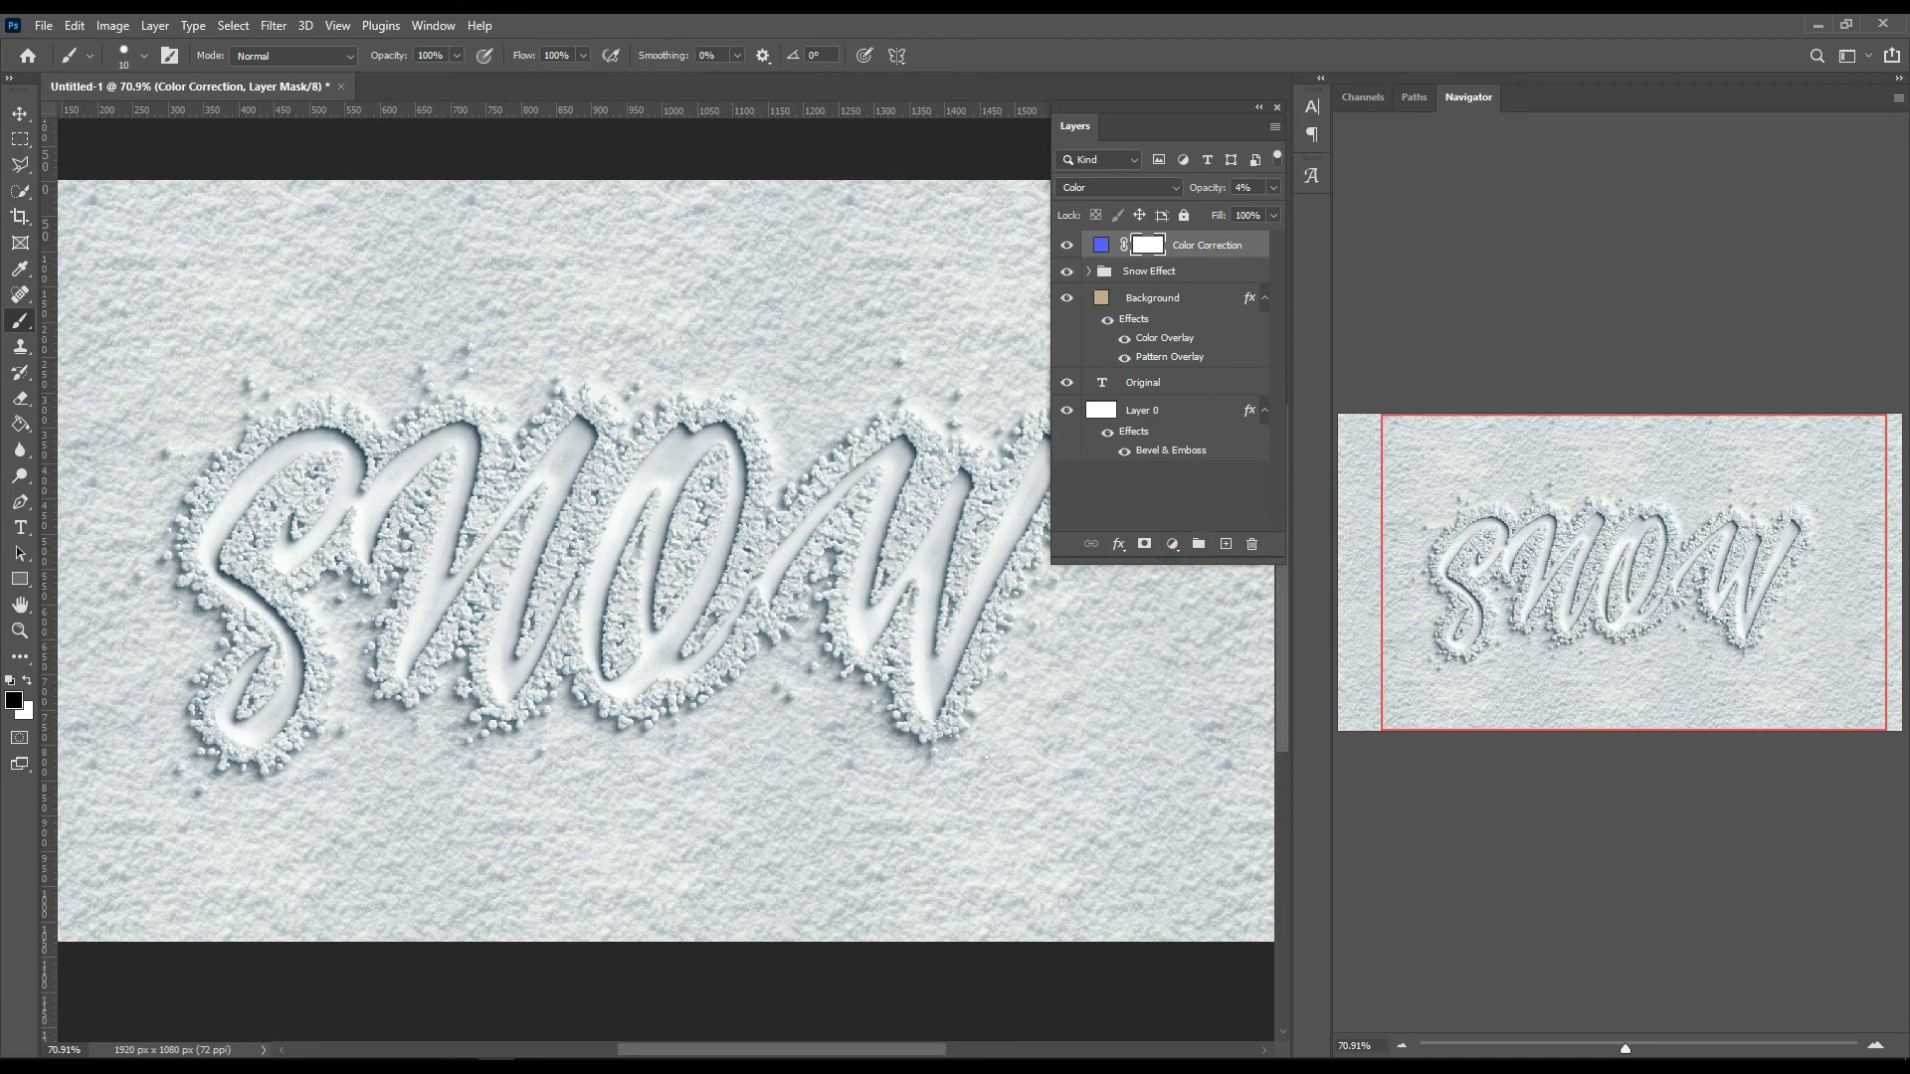
- Expand the Snow Effect group and compare layers 007 and Snow Str 02 hidden versus shown
left_click(1090, 272)
left_click(1066, 298)
left_click(1066, 298)
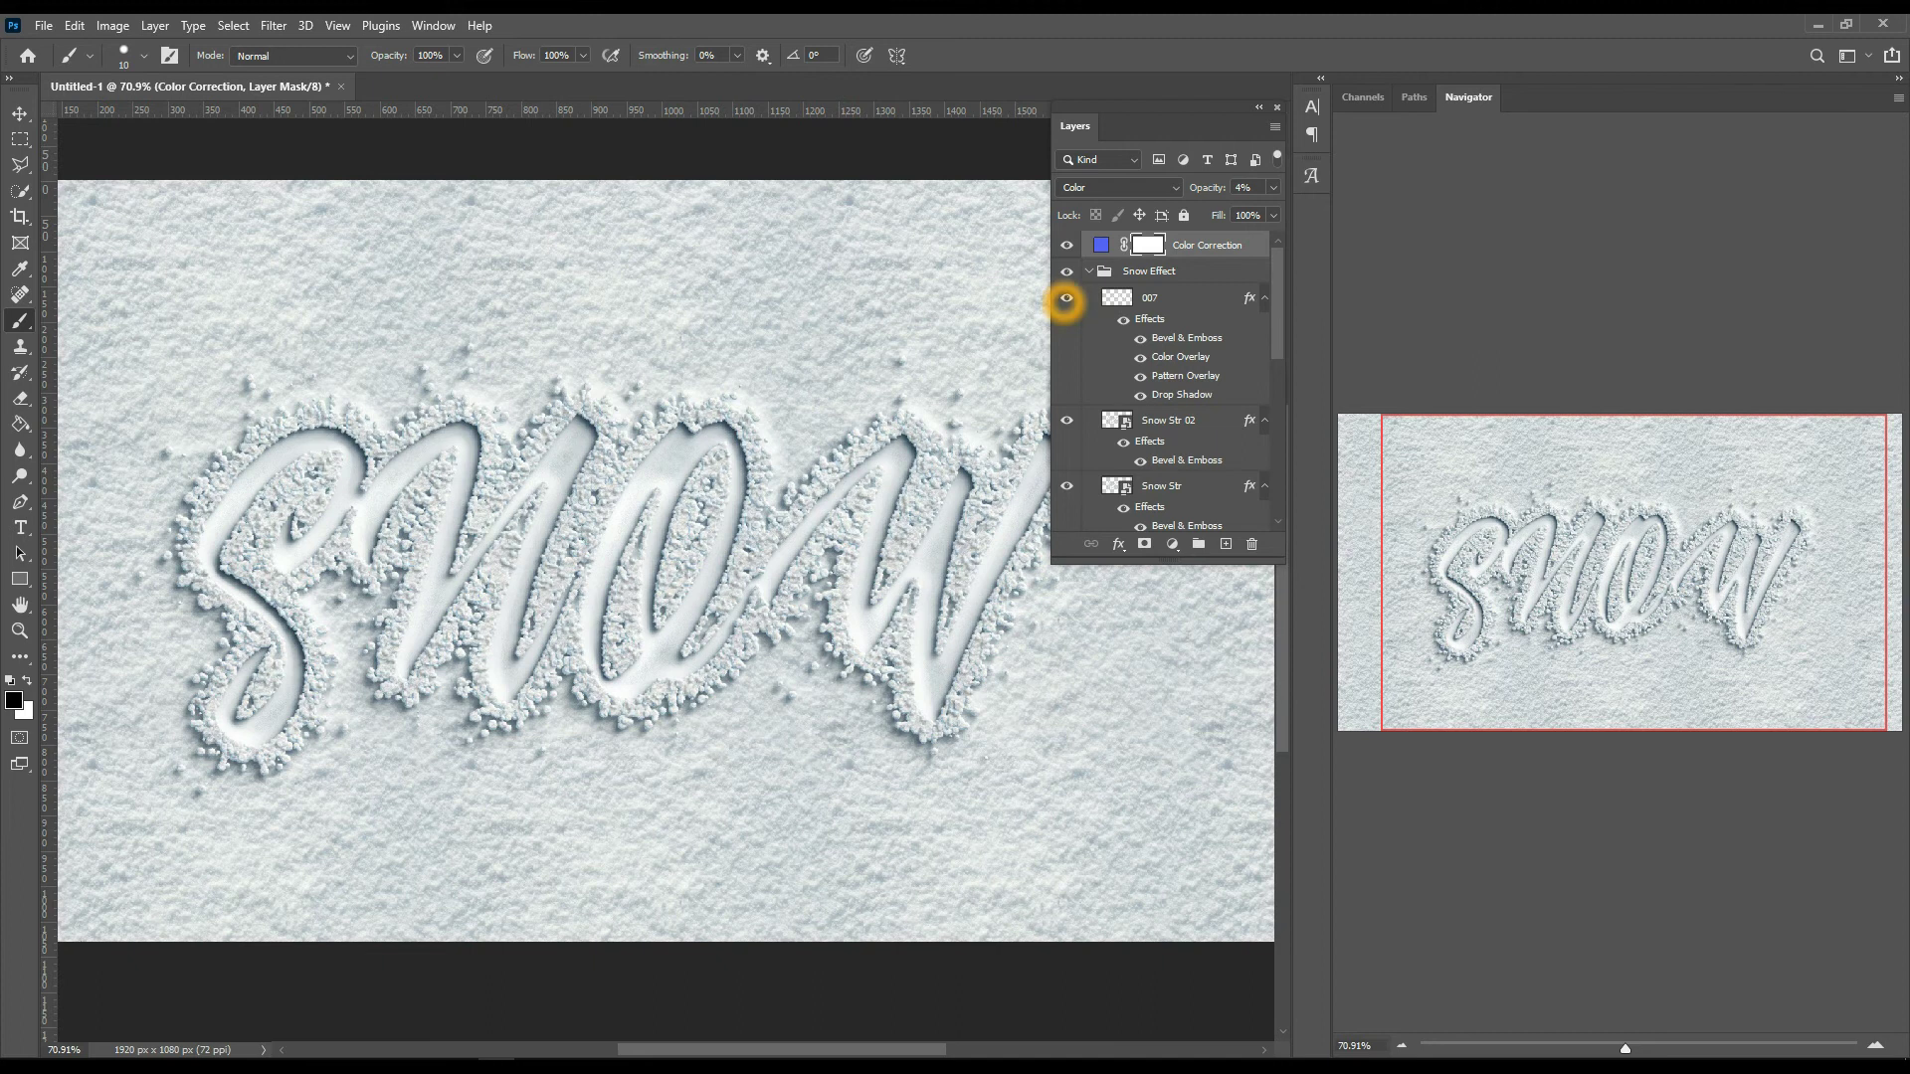
left_click(1089, 271)
left_click(1089, 271)
left_click(1066, 419)
left_click(1066, 420)
- Toggle the Snow Str layer off and on repeatedly to compare, leaving it visible
scroll(1108, 388, "down", 2)
left_click(1067, 401)
left_click(1066, 402)
left_click(1068, 401)
left_click(1067, 402)
left_click(1067, 402)
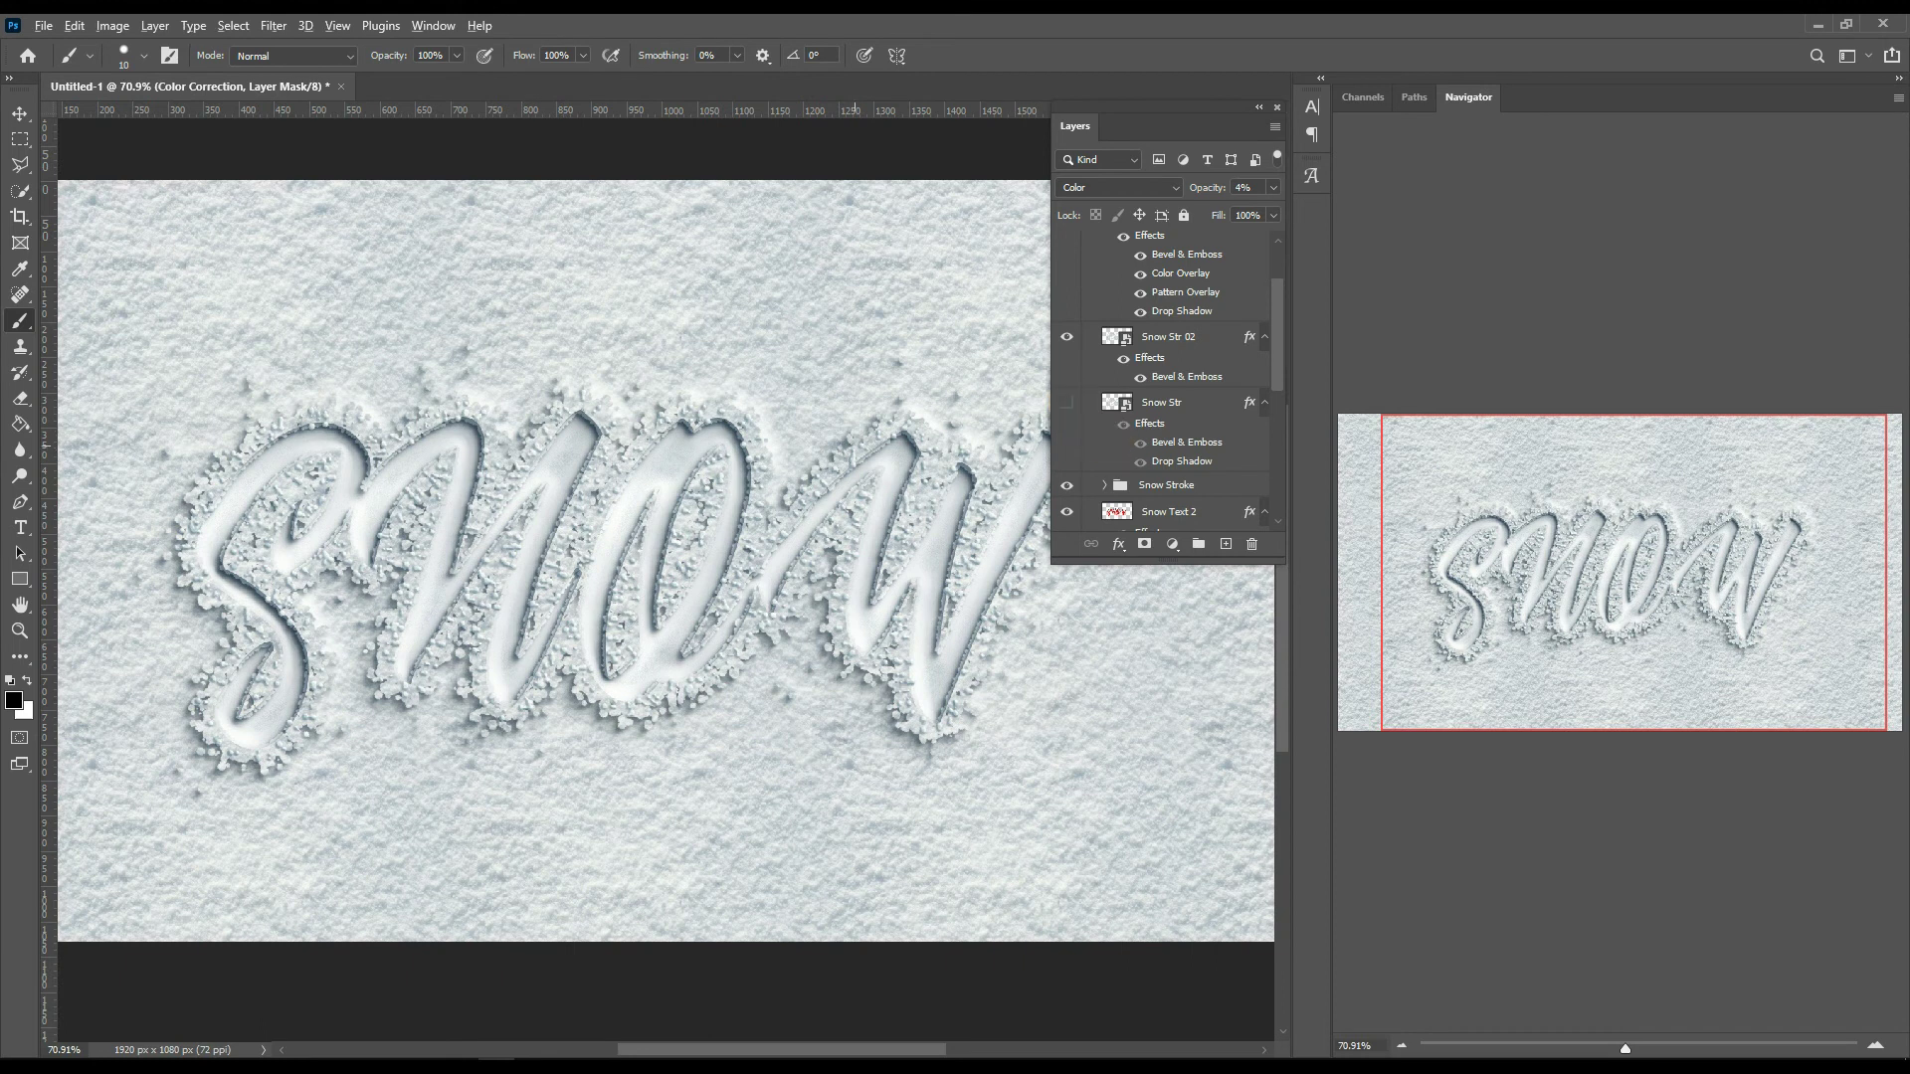
scroll(849, 454, "down", 2)
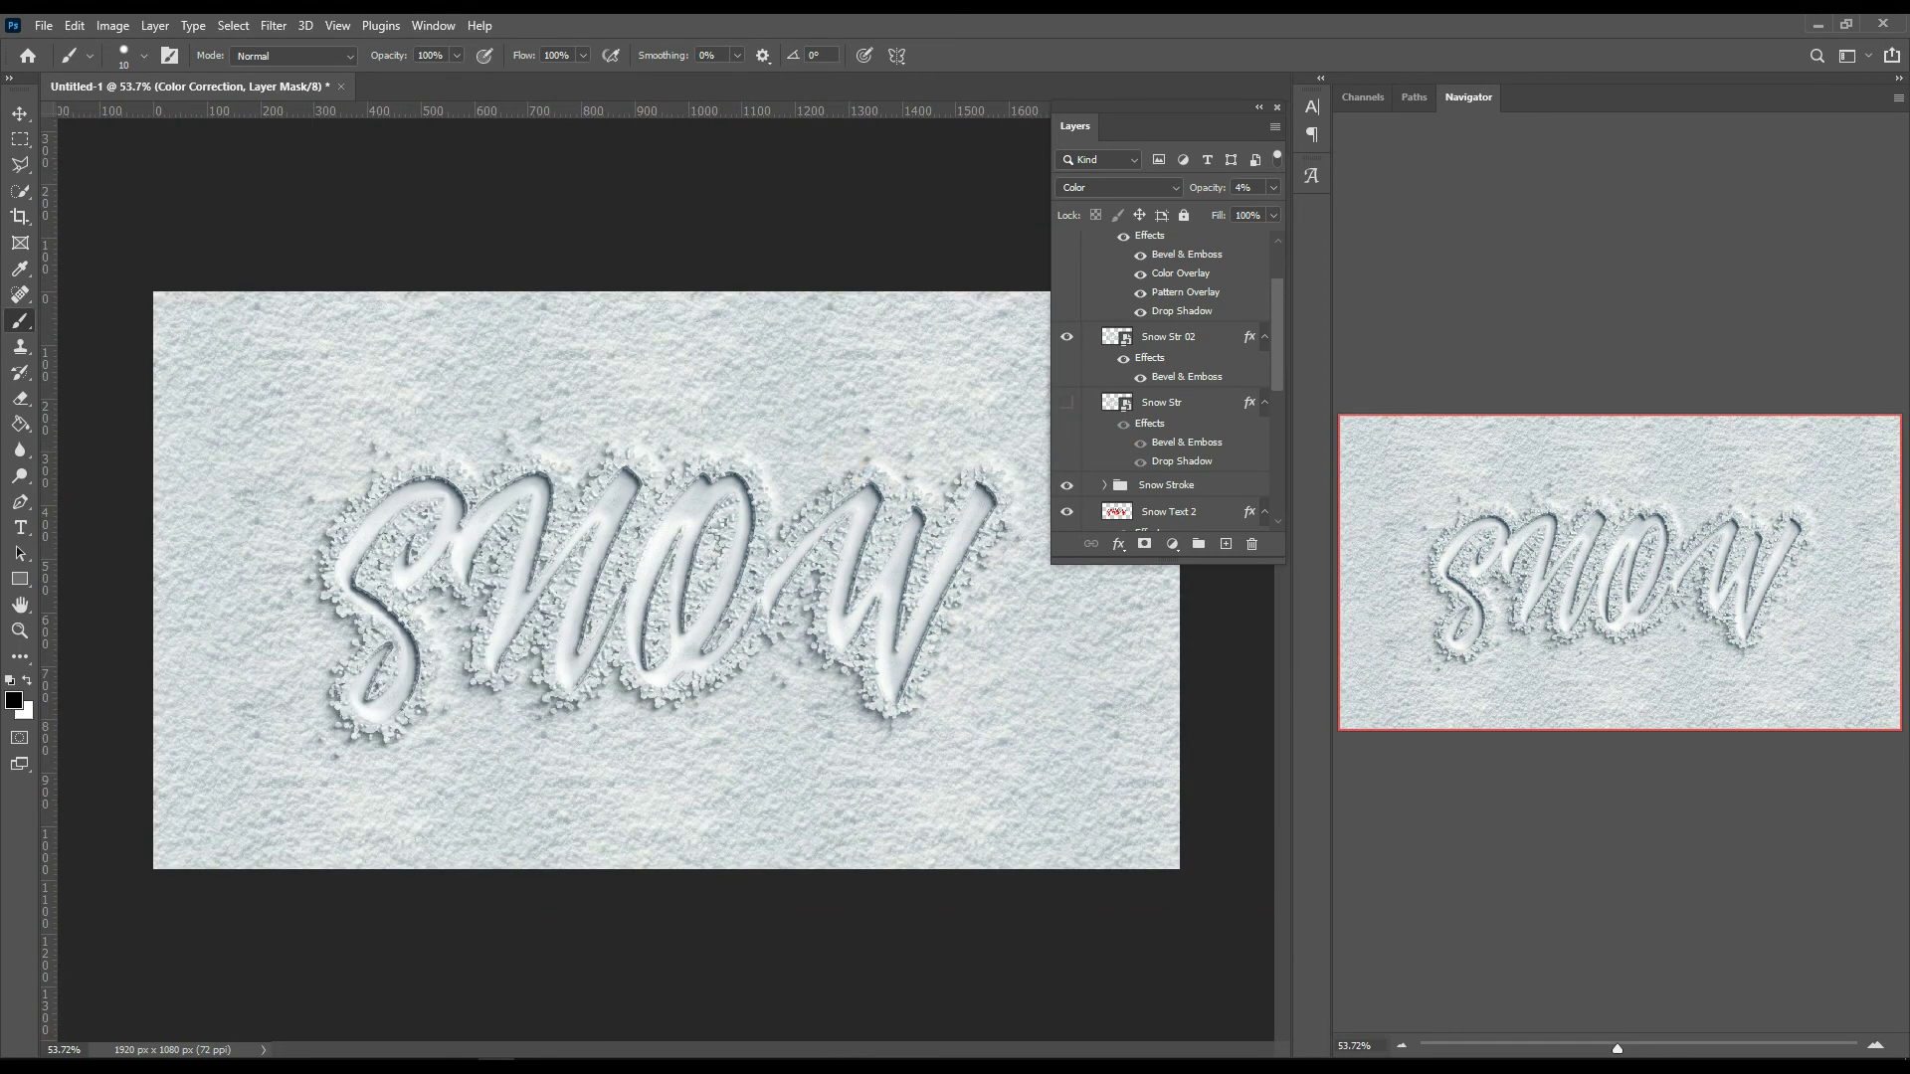
left_click(1067, 402)
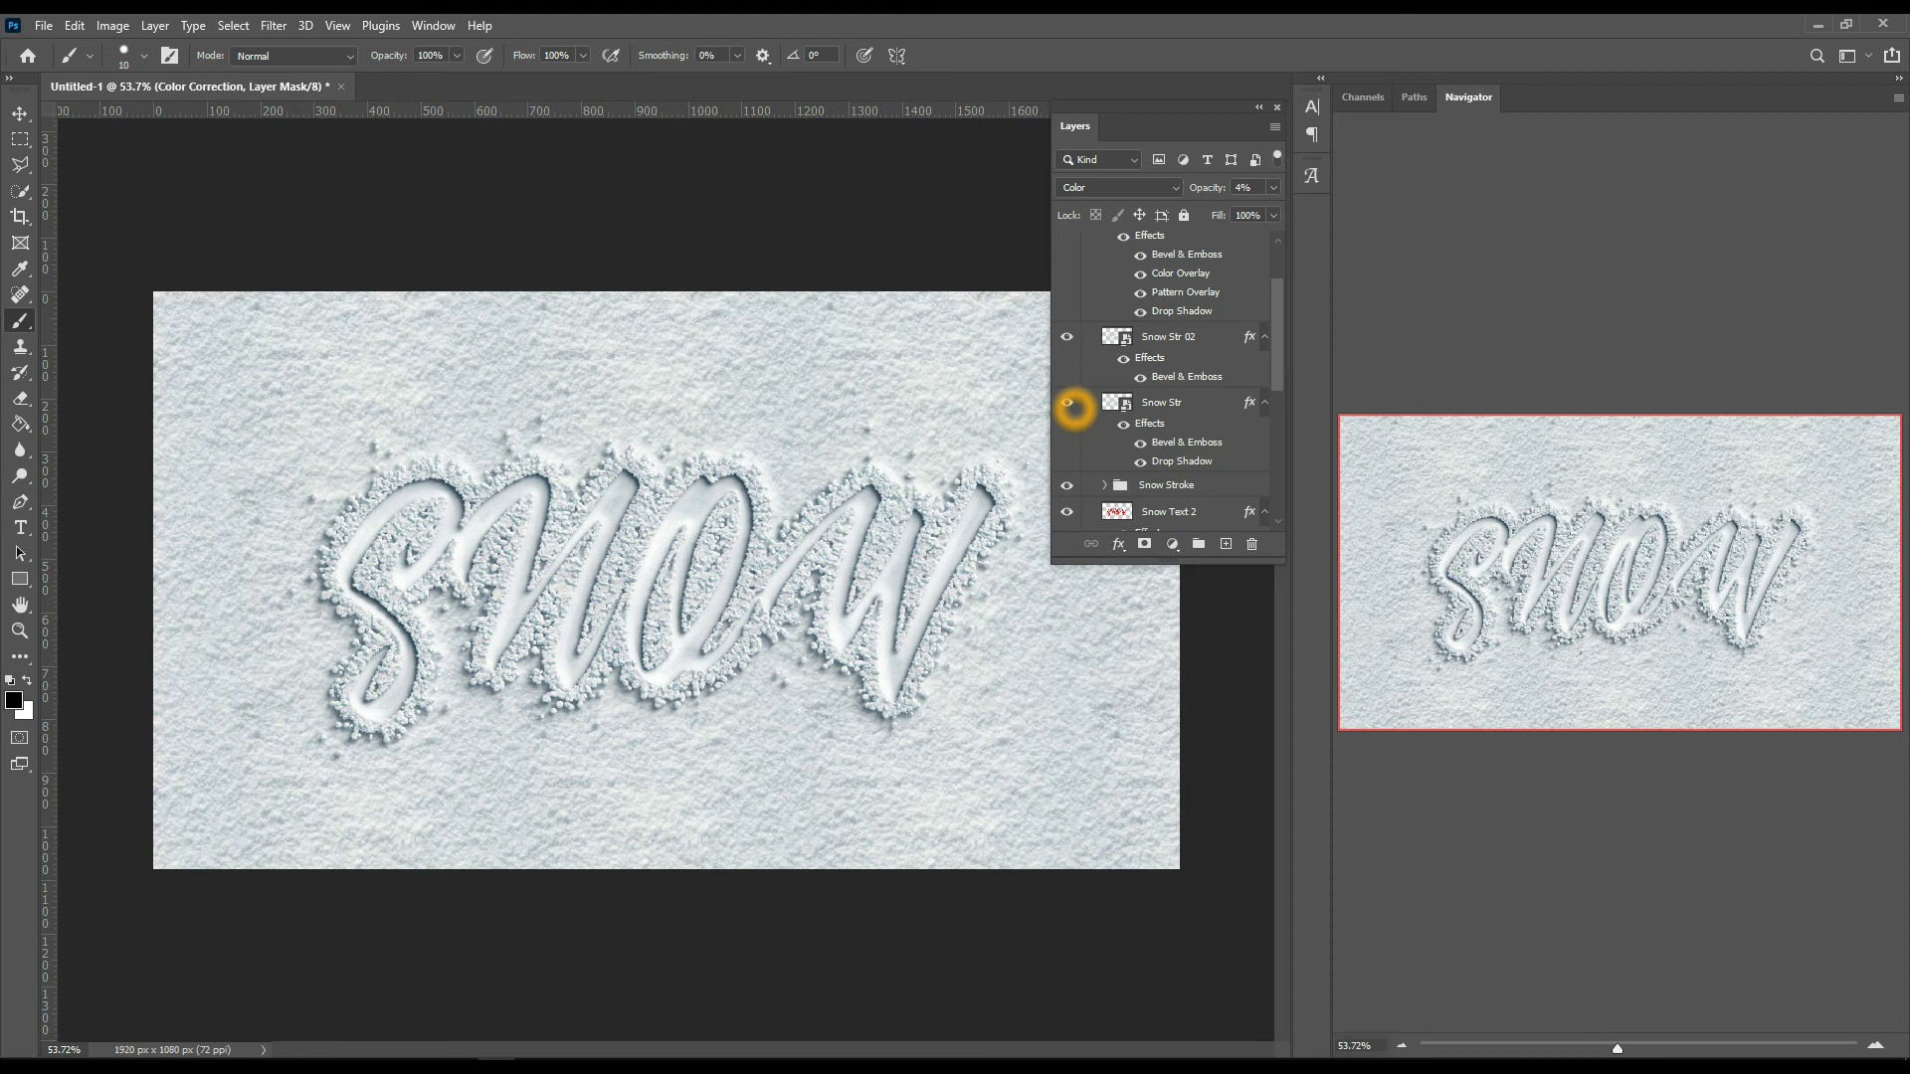
- Expand the Snow Stroke group and check the effect of the Snow Str 1 layer
left_click(1104, 484)
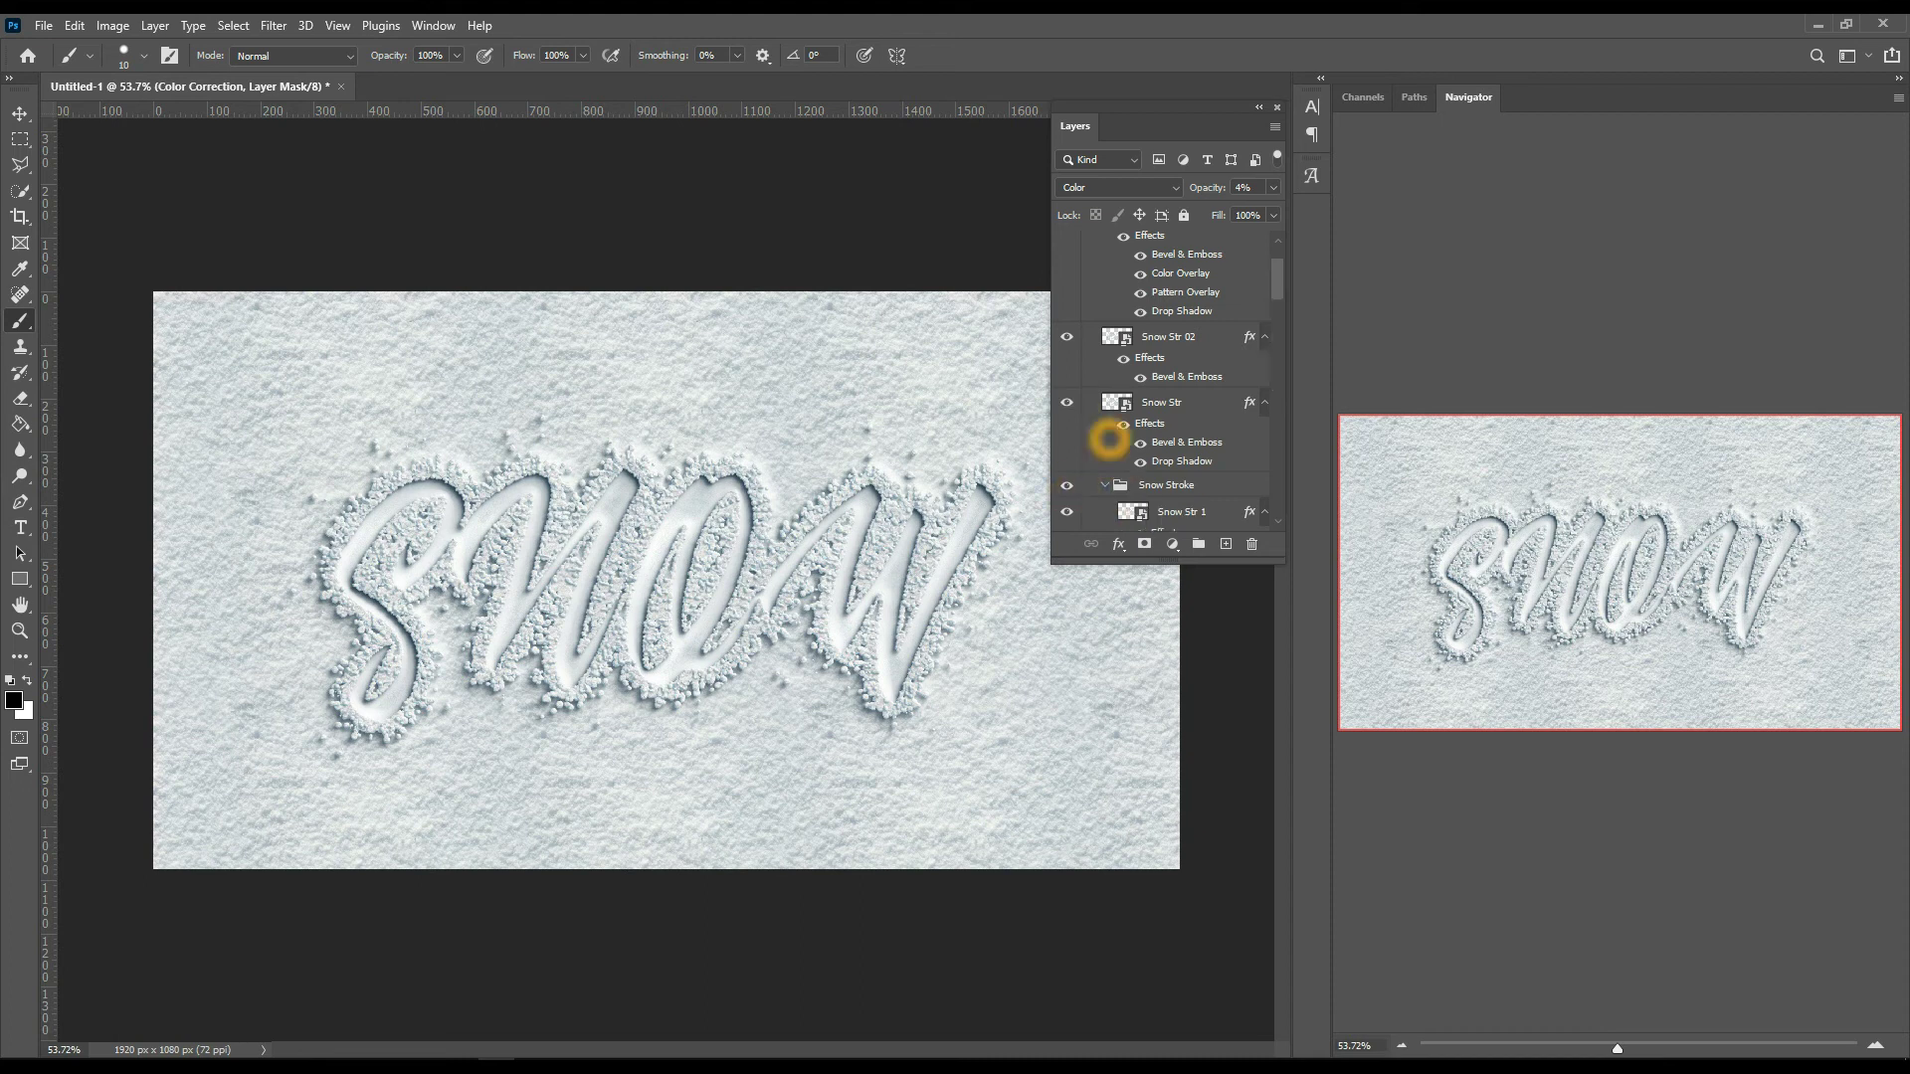
scroll(1110, 439, "down", 1)
left_click(1067, 430)
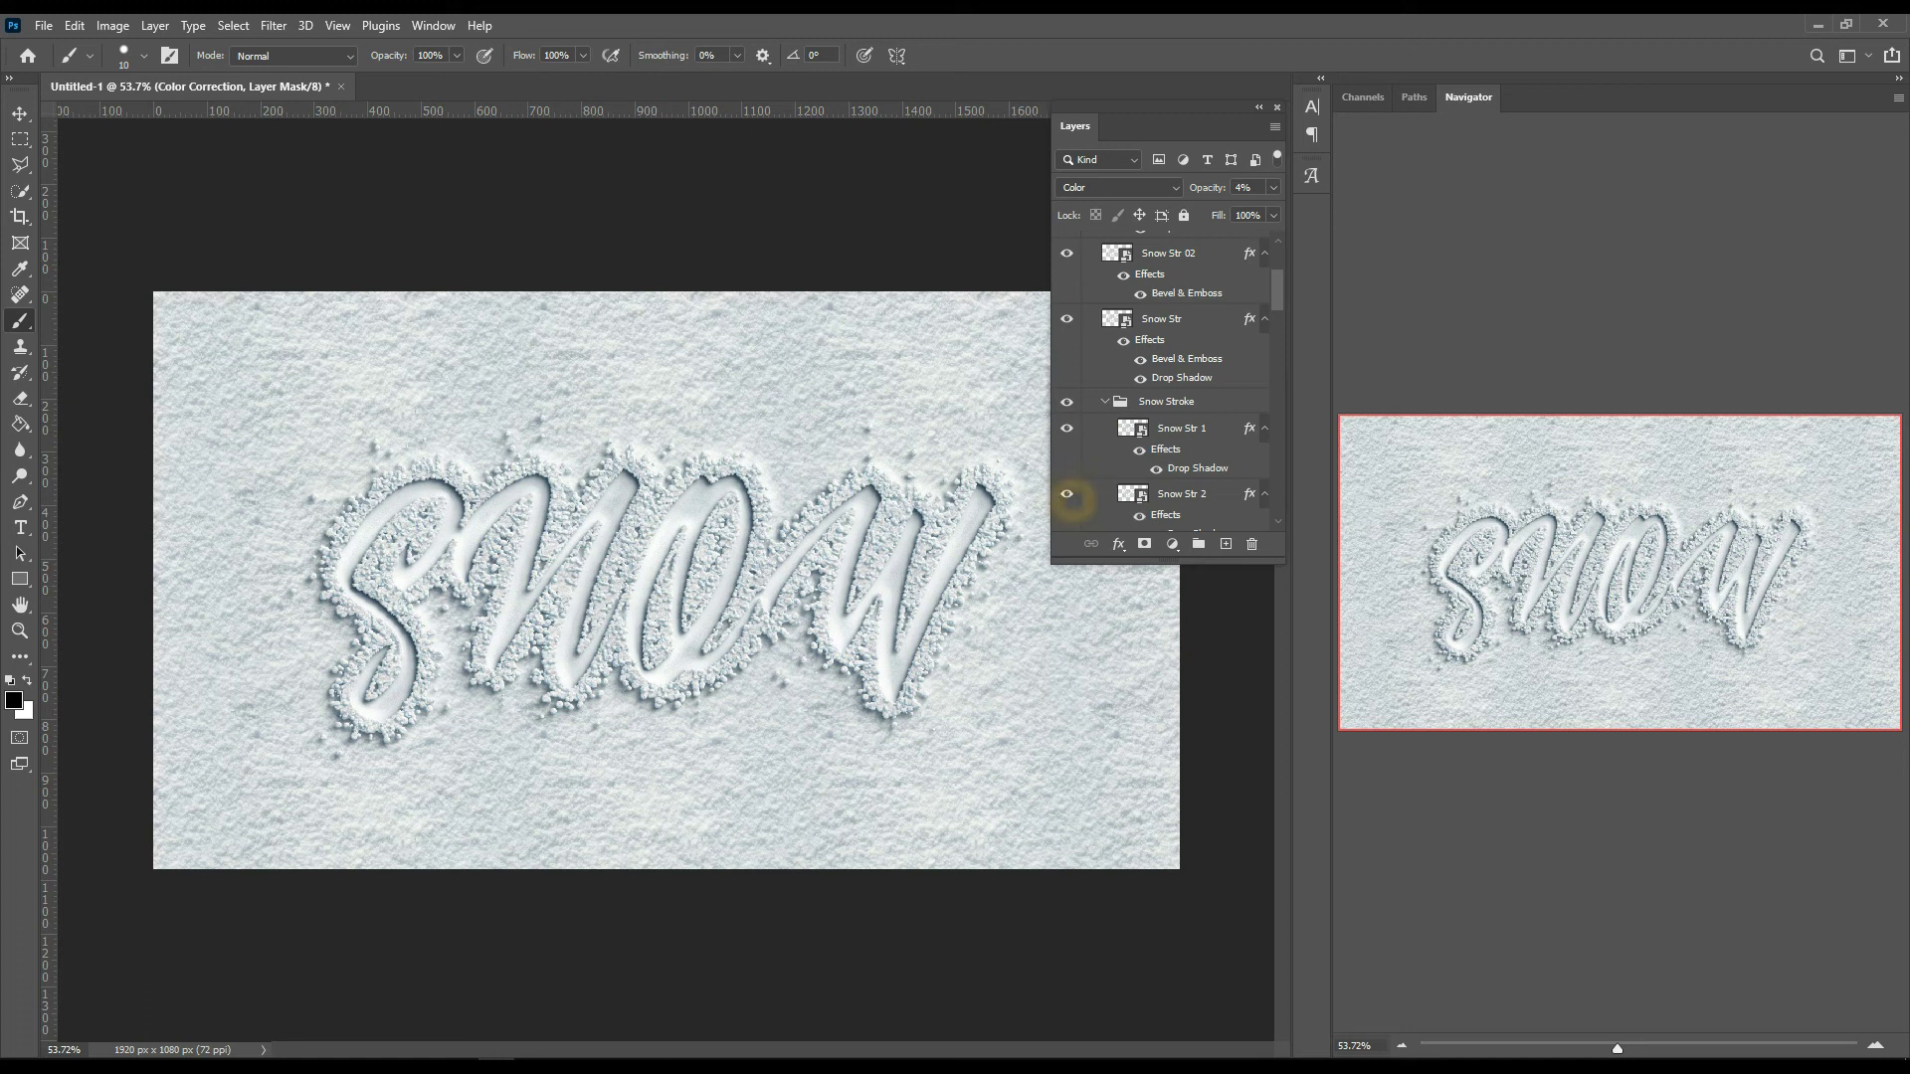
scroll(1163, 398, "up", 2)
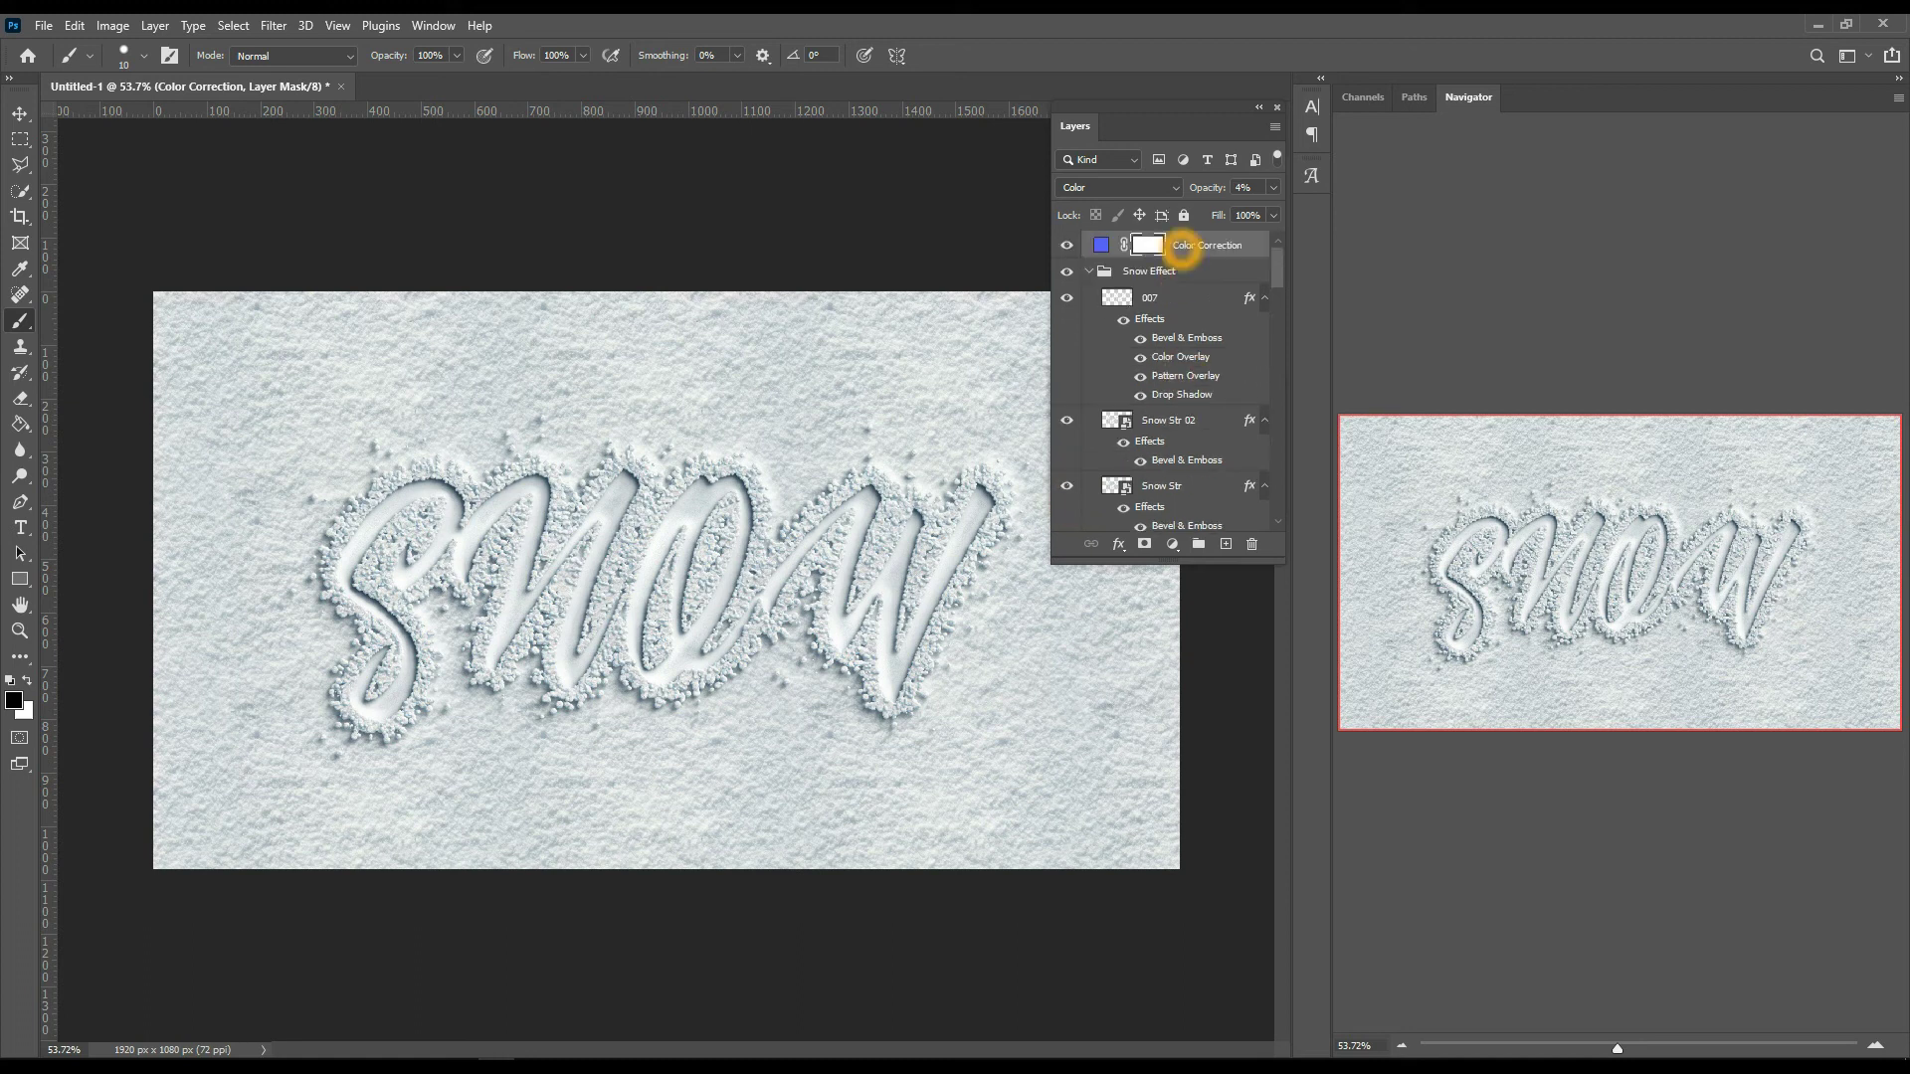
- Add a Curves 1 adjustment layer on top, lifting the curve's midpoint to adjust the midtones
left_click(1171, 544)
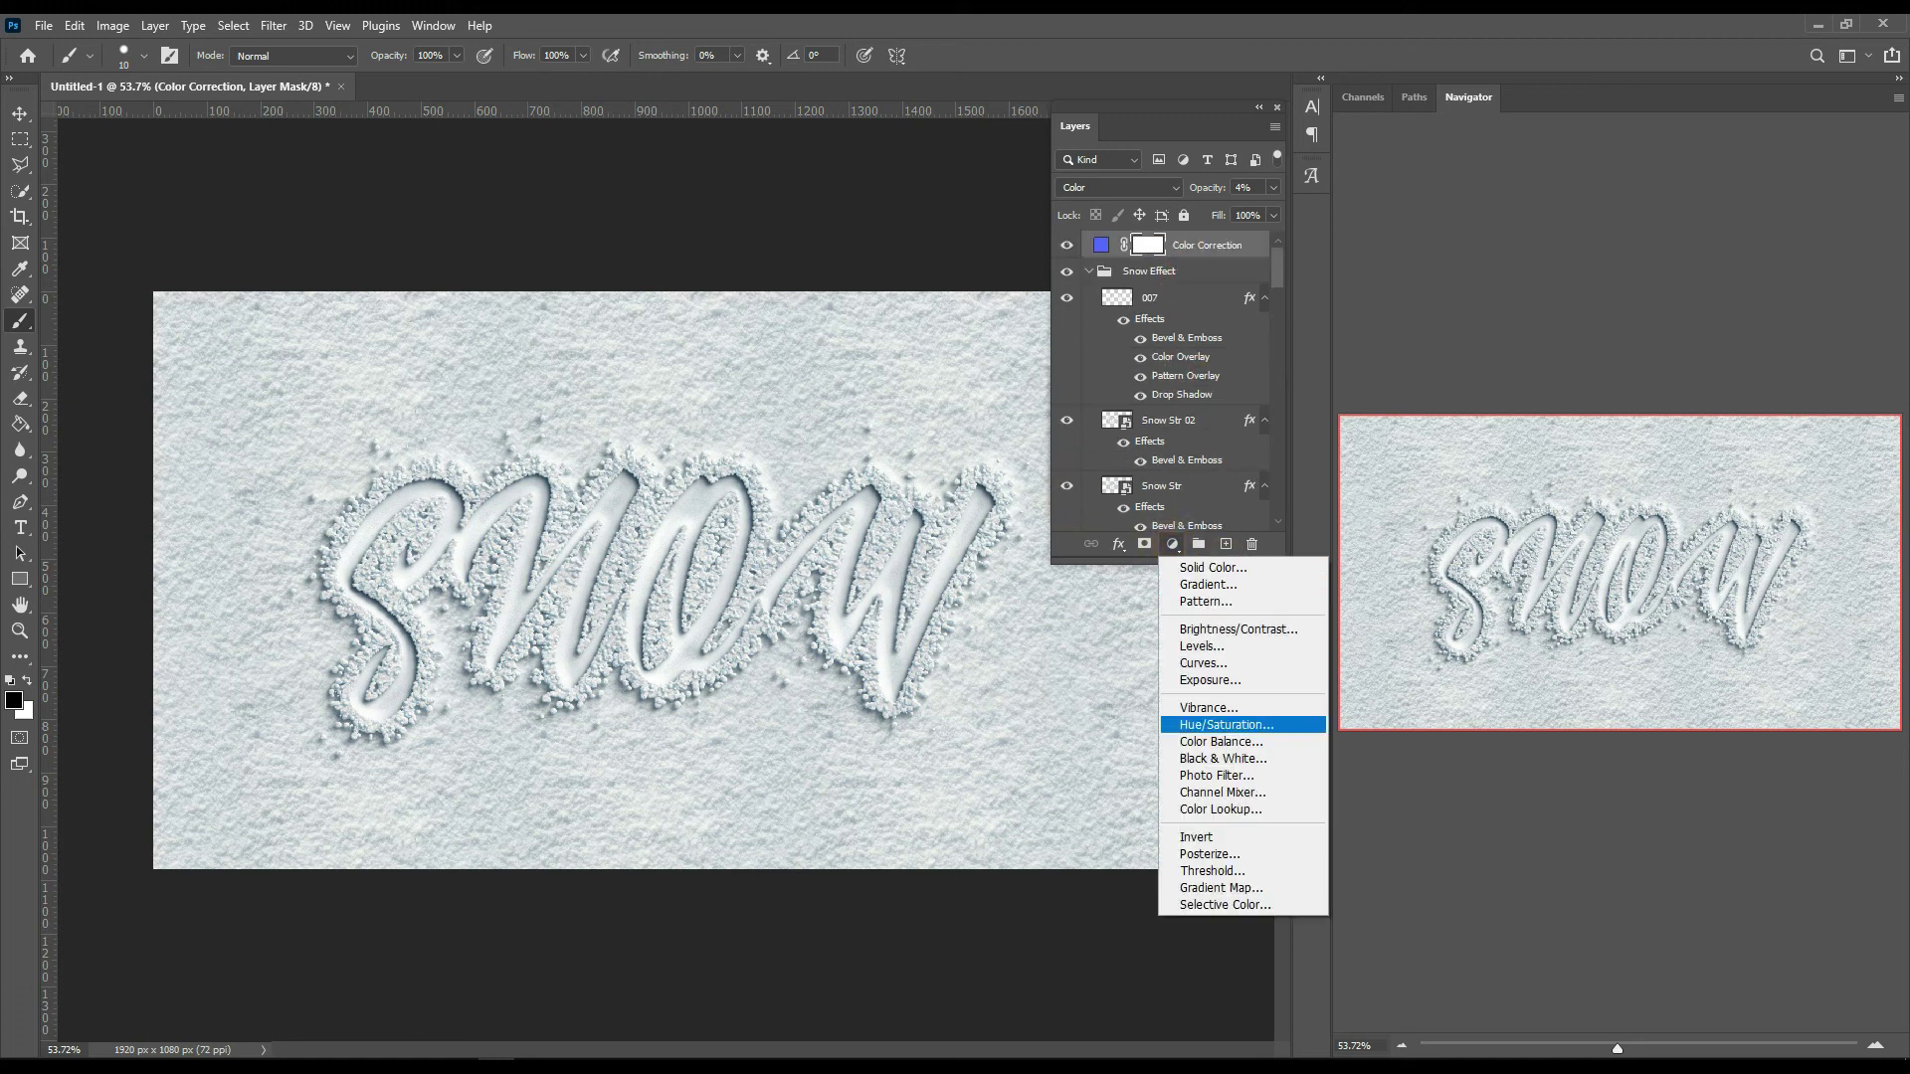
left_click(1204, 663)
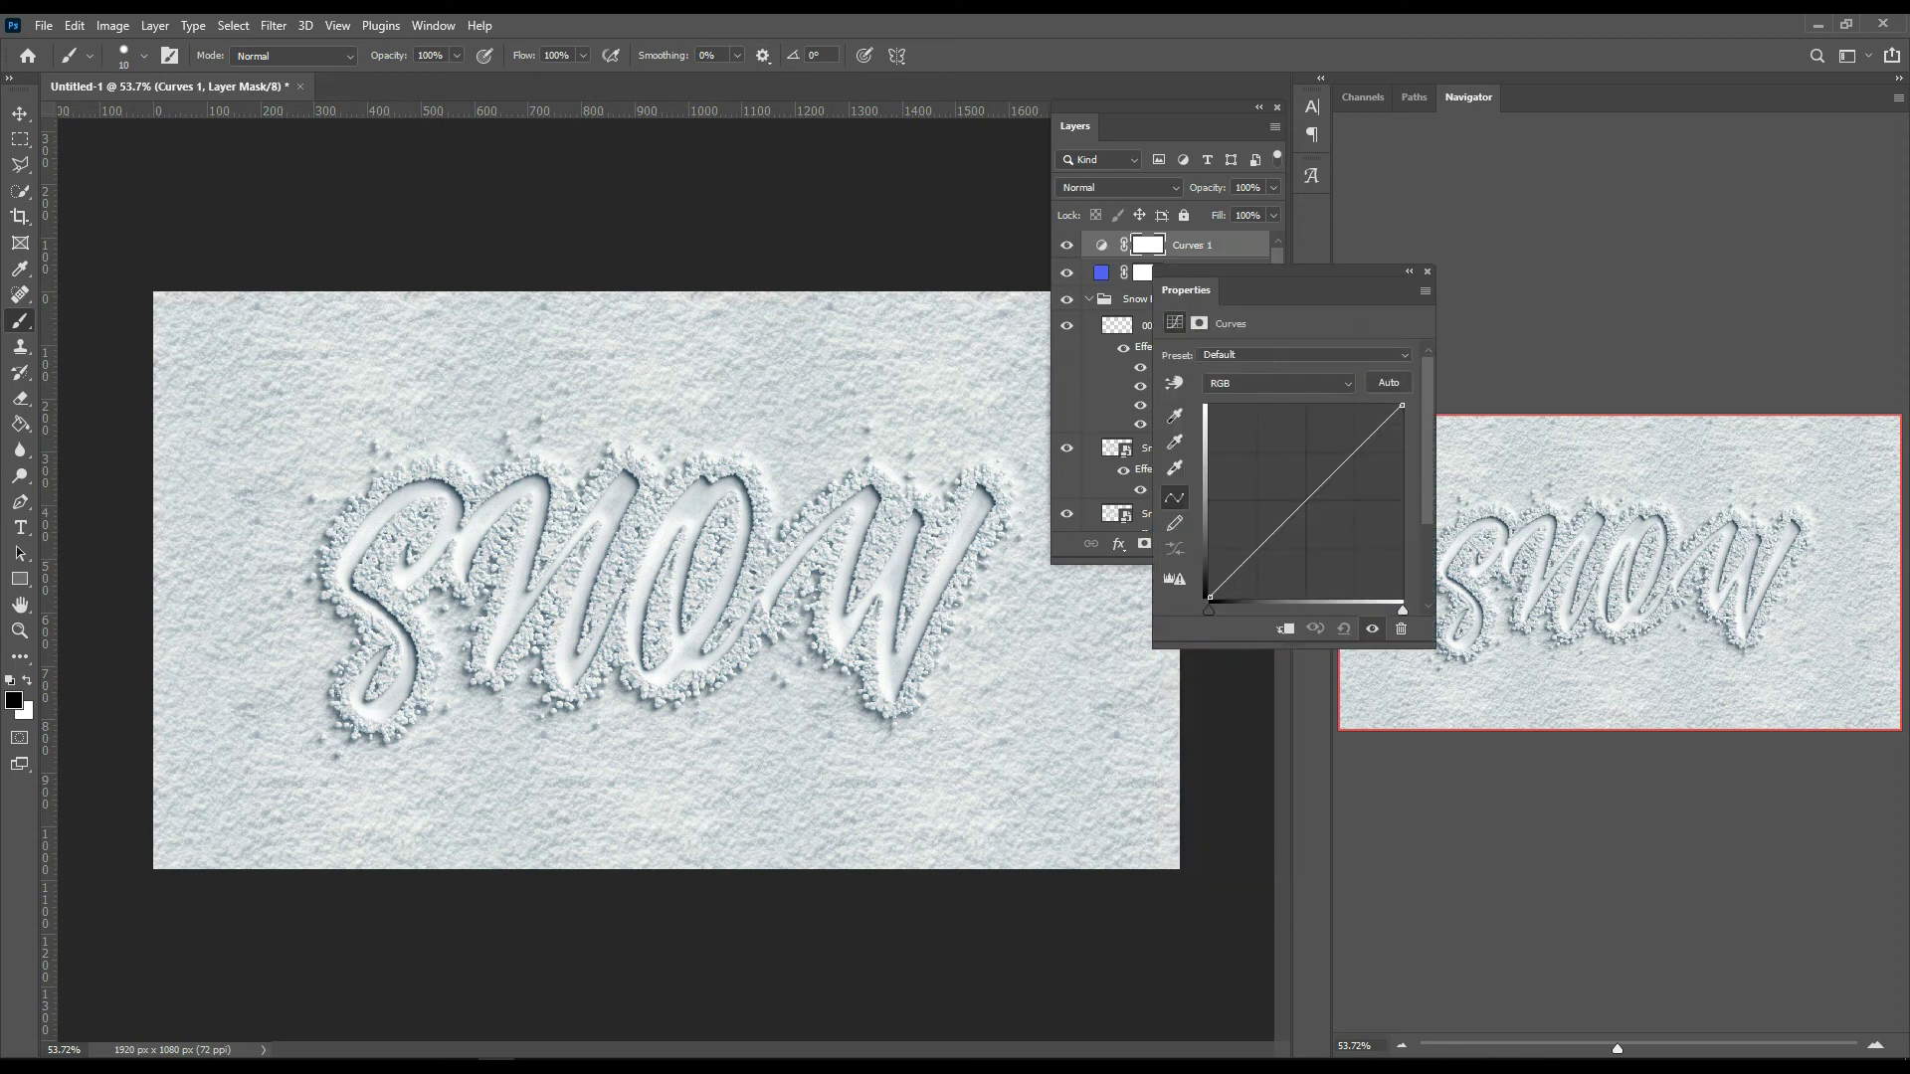
mouse_move(1312, 510)
left_mouse_down()
mouse_move(1306, 478)
mouse_move(1338, 489)
left_mouse_up()
left_click(1427, 270)
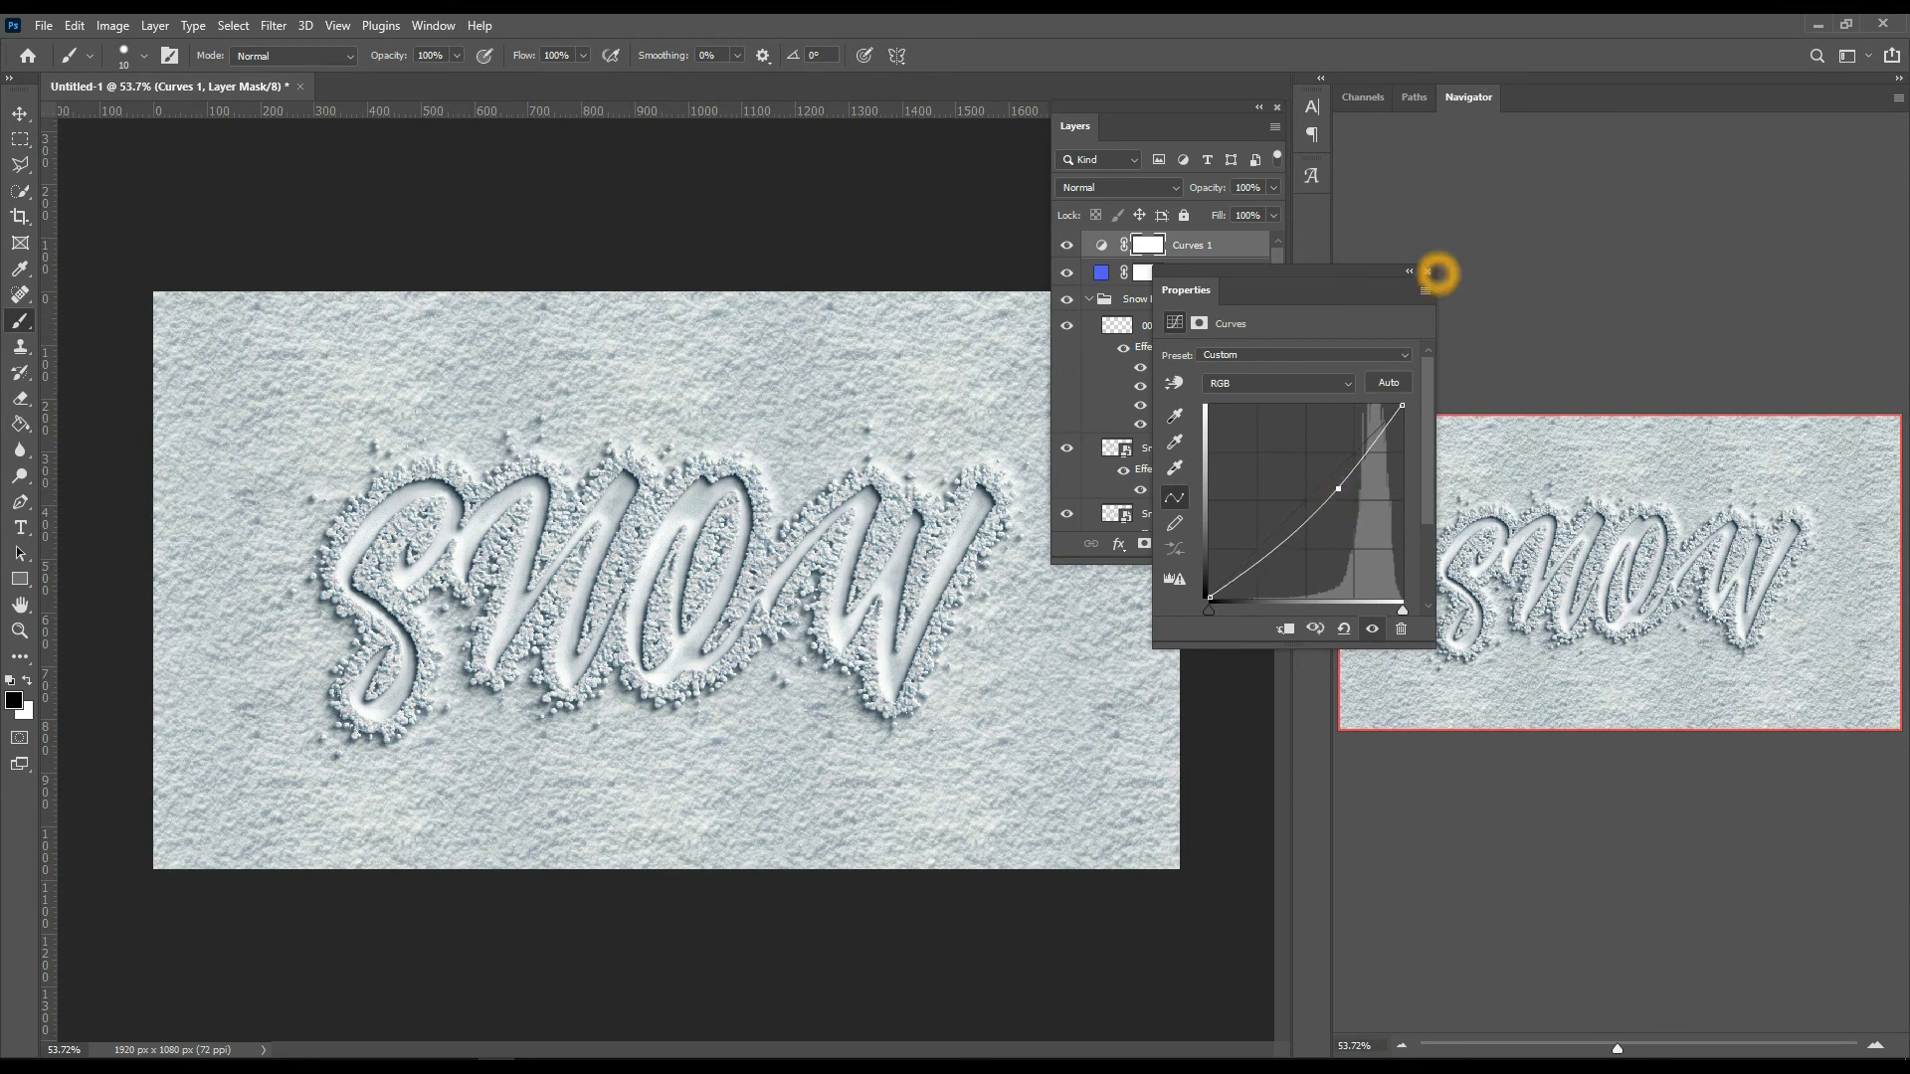
- Change the Color Correction fill from e0e2f4 to medium blue #3e7cda for a cool tint
left_click(1106, 273)
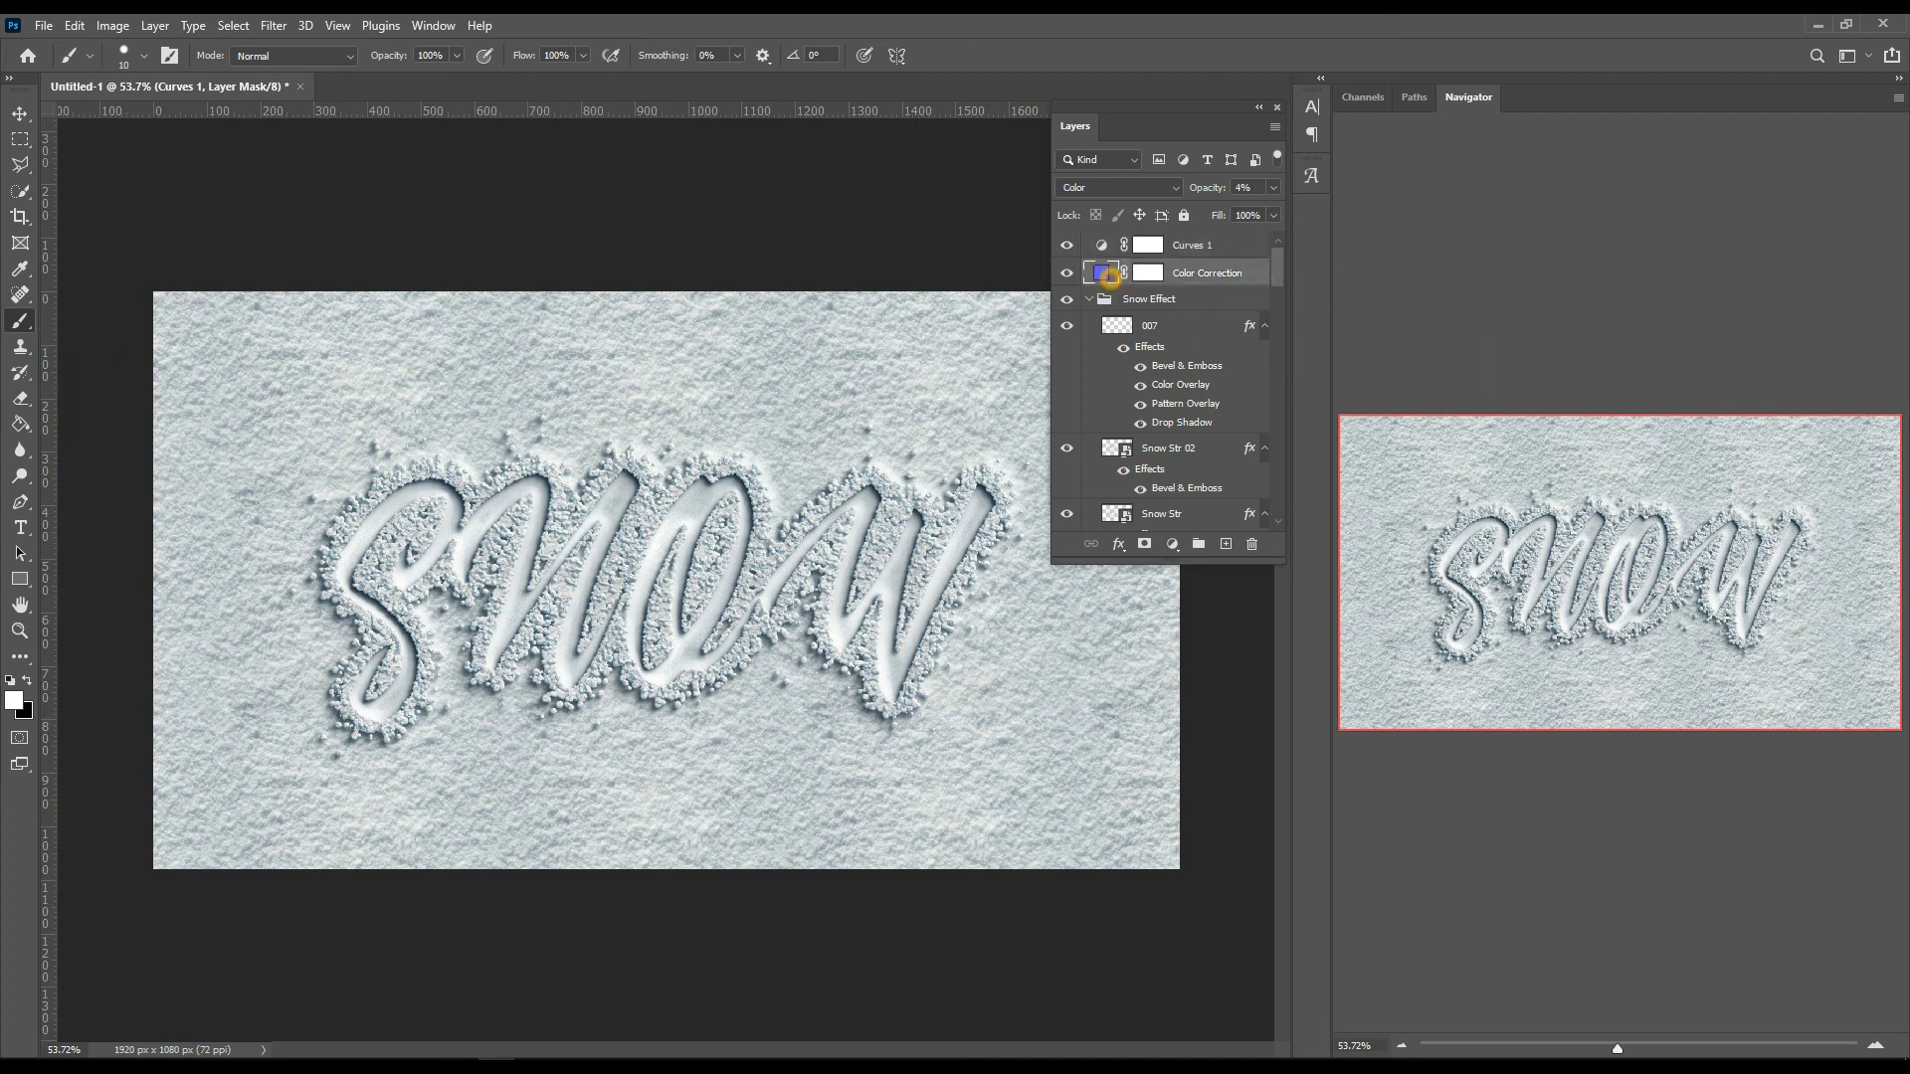
double_click(1103, 272)
type("e0e2f4")
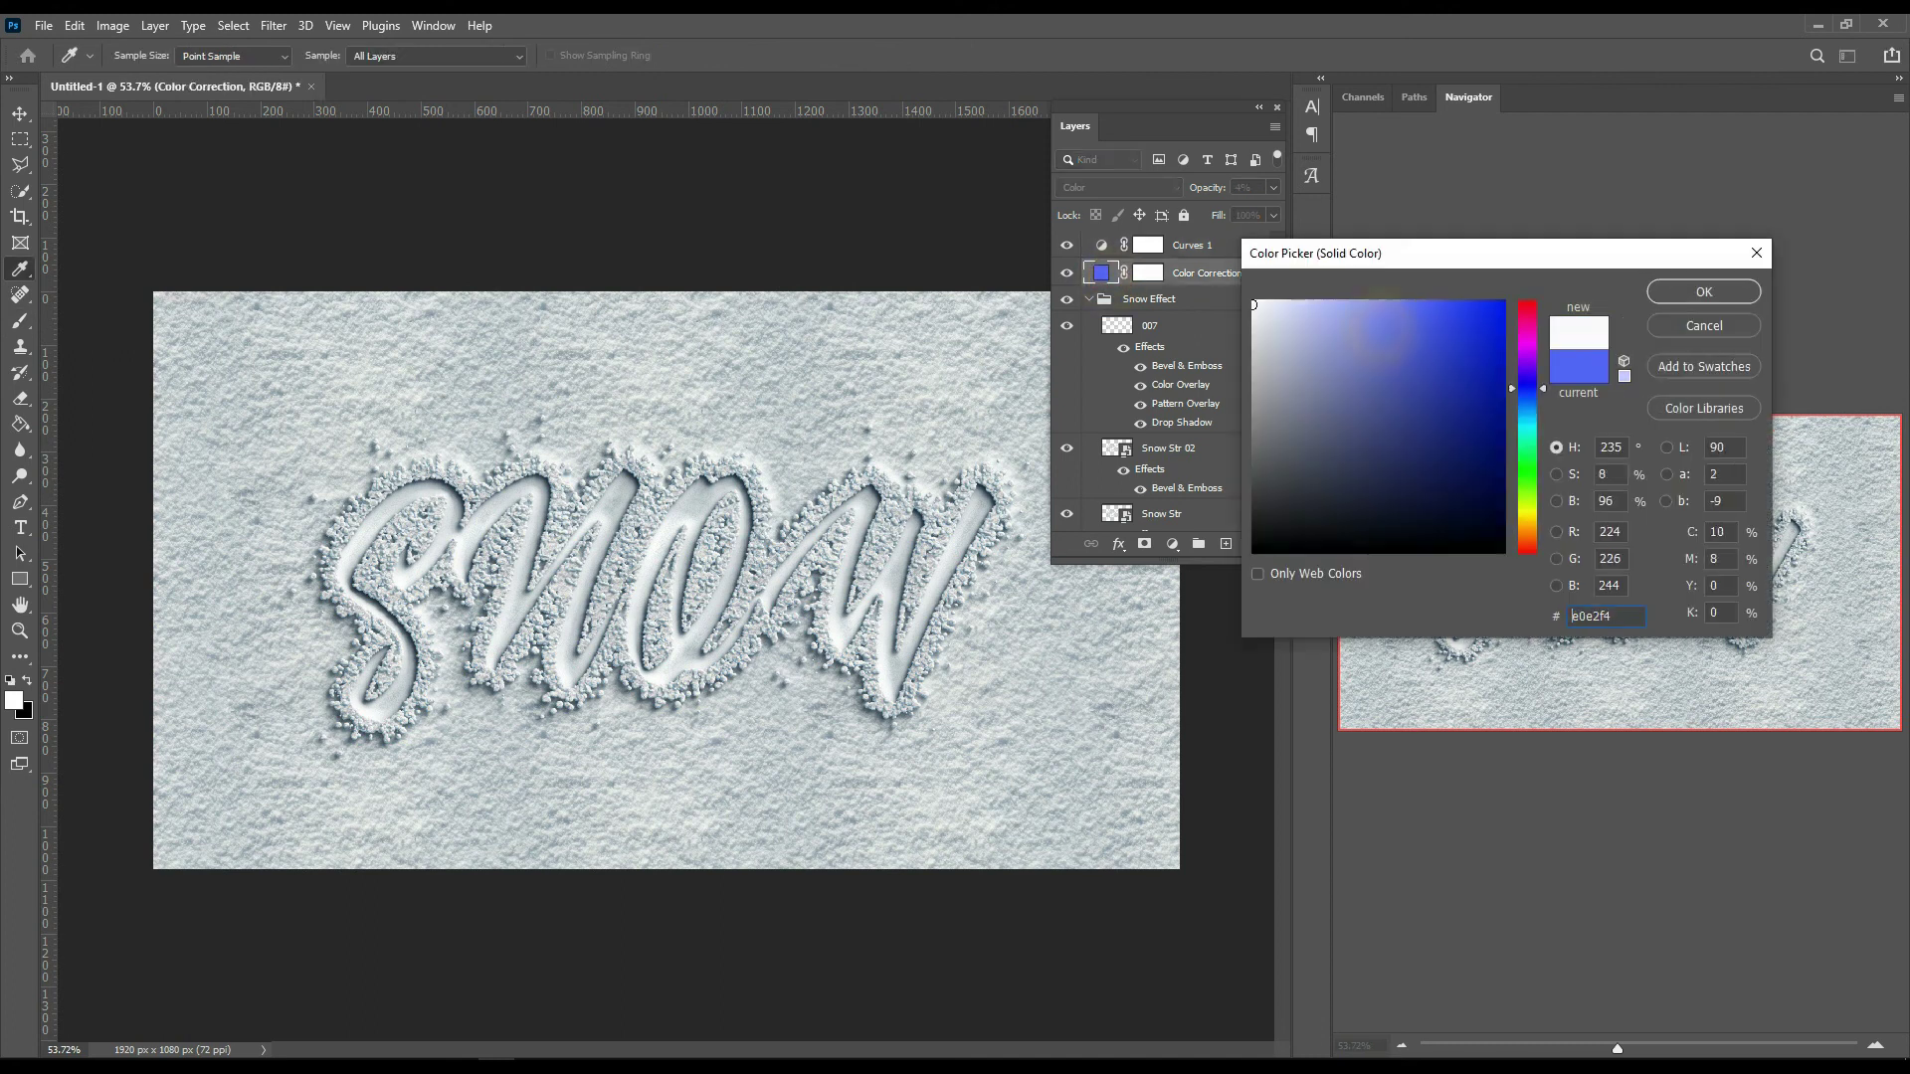
mouse_move(1382, 352)
left_mouse_down()
mouse_move(1467, 399)
mouse_move(1504, 301)
left_mouse_up()
mouse_move(1527, 388)
left_mouse_down()
mouse_move(1526, 302)
mouse_move(1317, 317)
mouse_move(1395, 314)
mouse_move(1226, 534)
mouse_move(1356, 400)
left_mouse_up()
left_click(1527, 364)
mouse_move(1477, 347)
left_mouse_down()
mouse_move(1434, 336)
mouse_move(1527, 418)
mouse_move(1526, 401)
left_mouse_up()
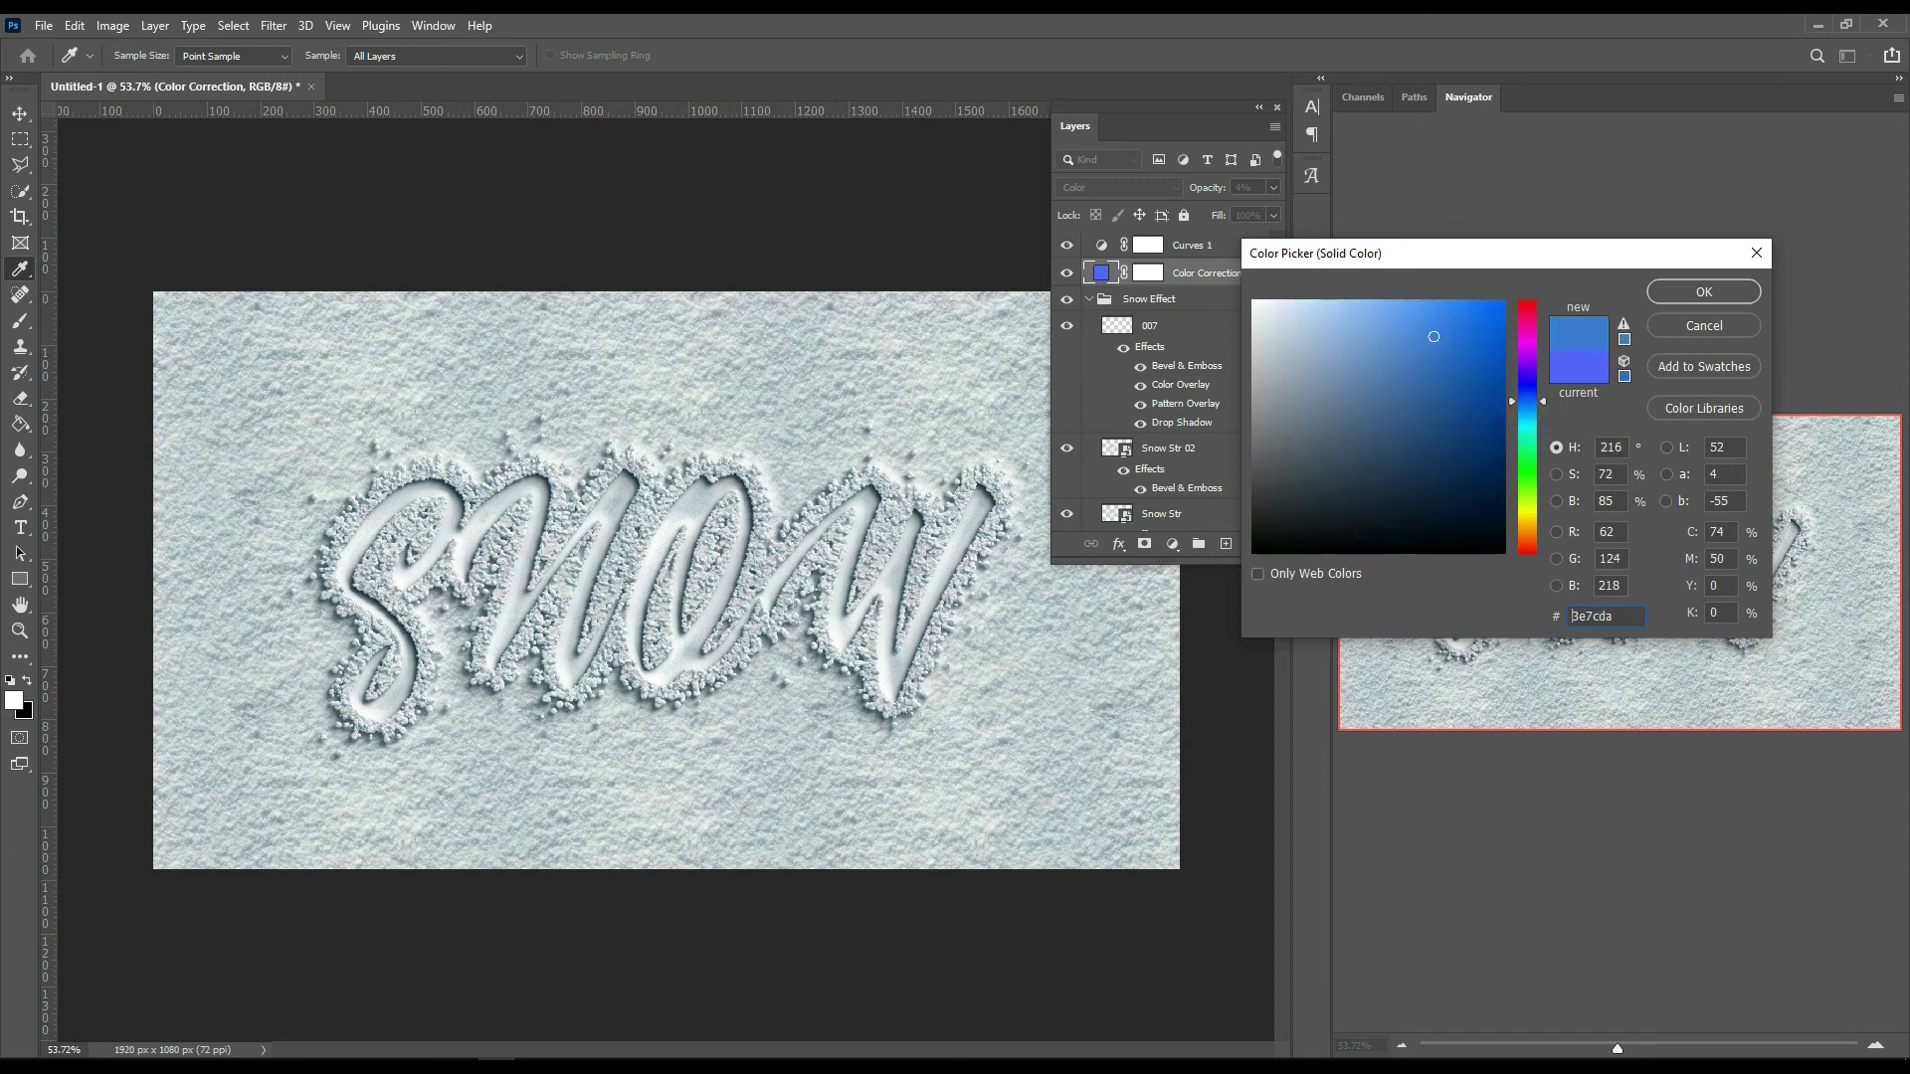
left_click(1704, 292)
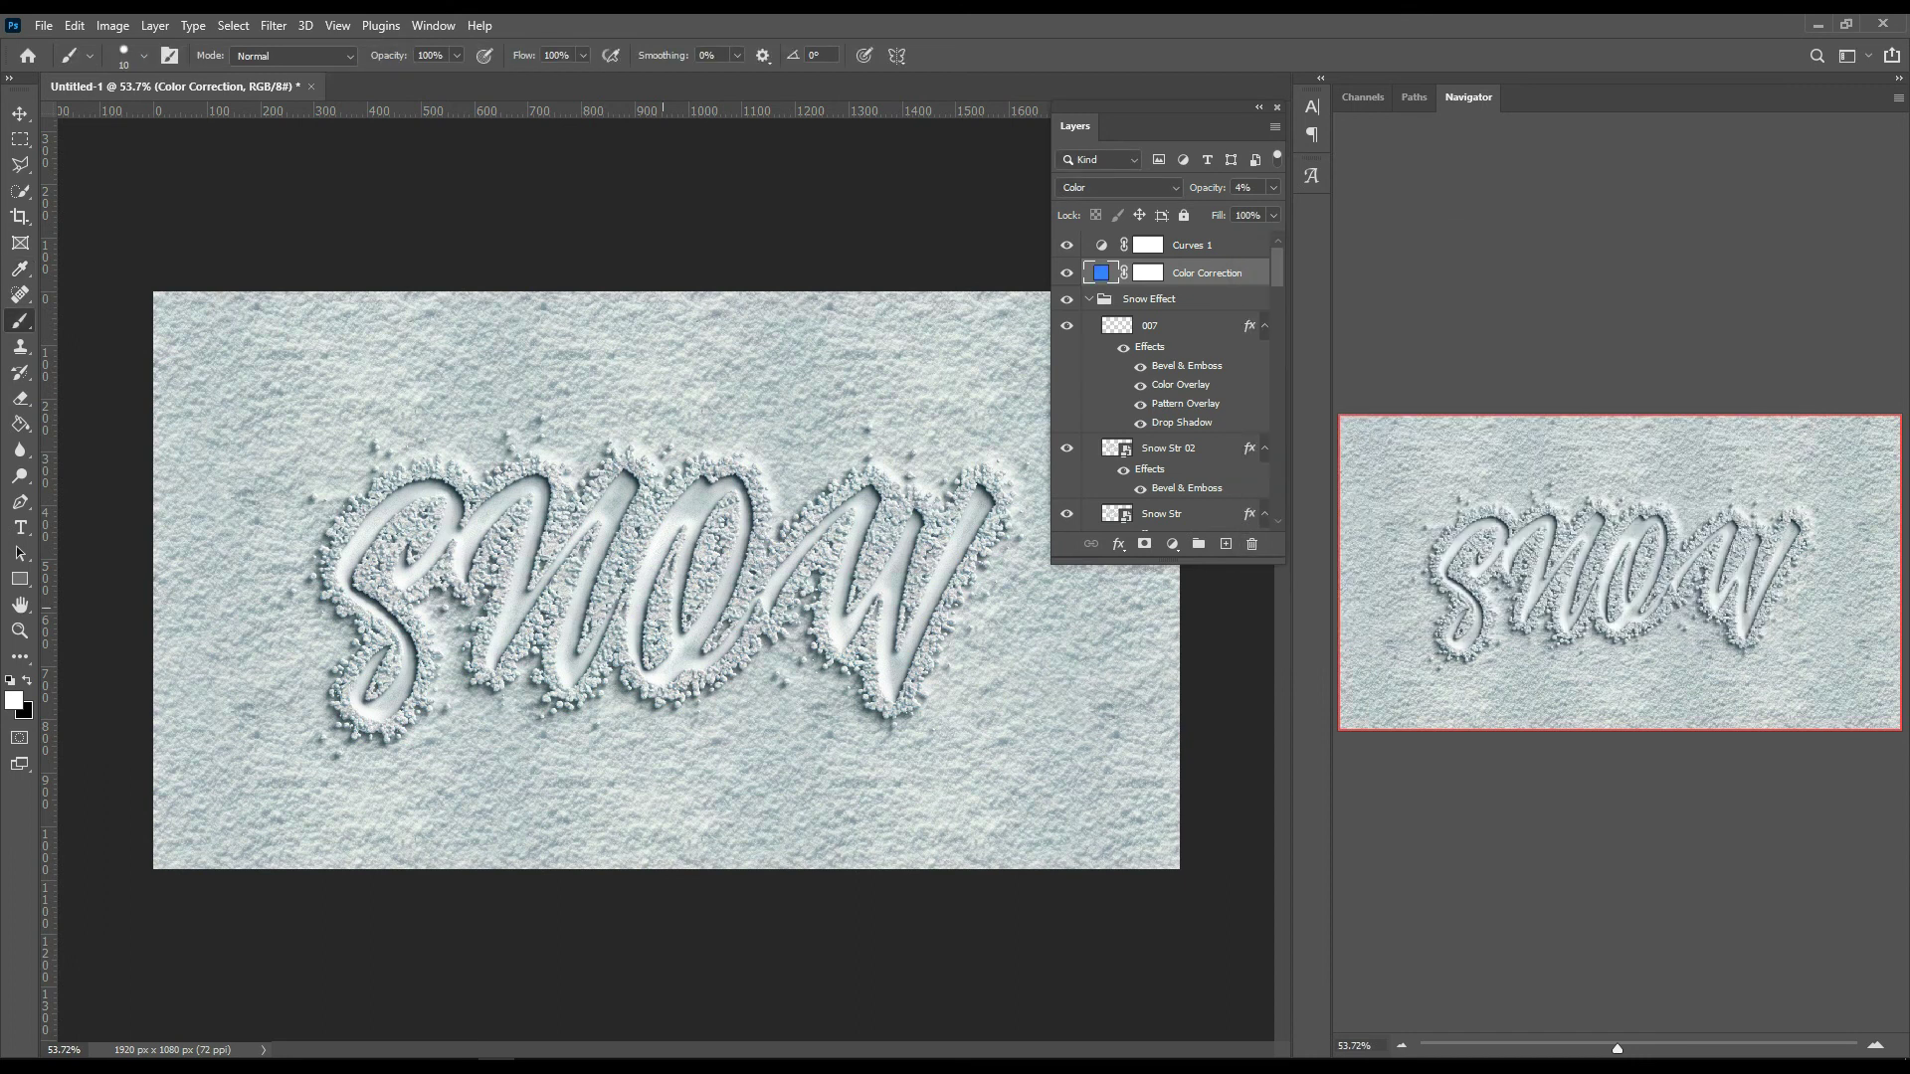
left_click(778, 500)
scroll(841, 468, "down", 1)
scroll(878, 426, "up", 2)
scroll(839, 461, "down", 1)
scroll(842, 468, "down", 1)
scroll(1161, 363, "down", 2)
scroll(1161, 376, "down", 2)
scroll(1166, 390, "down", 2)
scroll(1166, 390, "up", 2)
scroll(1166, 390, "up", 2)
scroll(1165, 389, "up", 2)
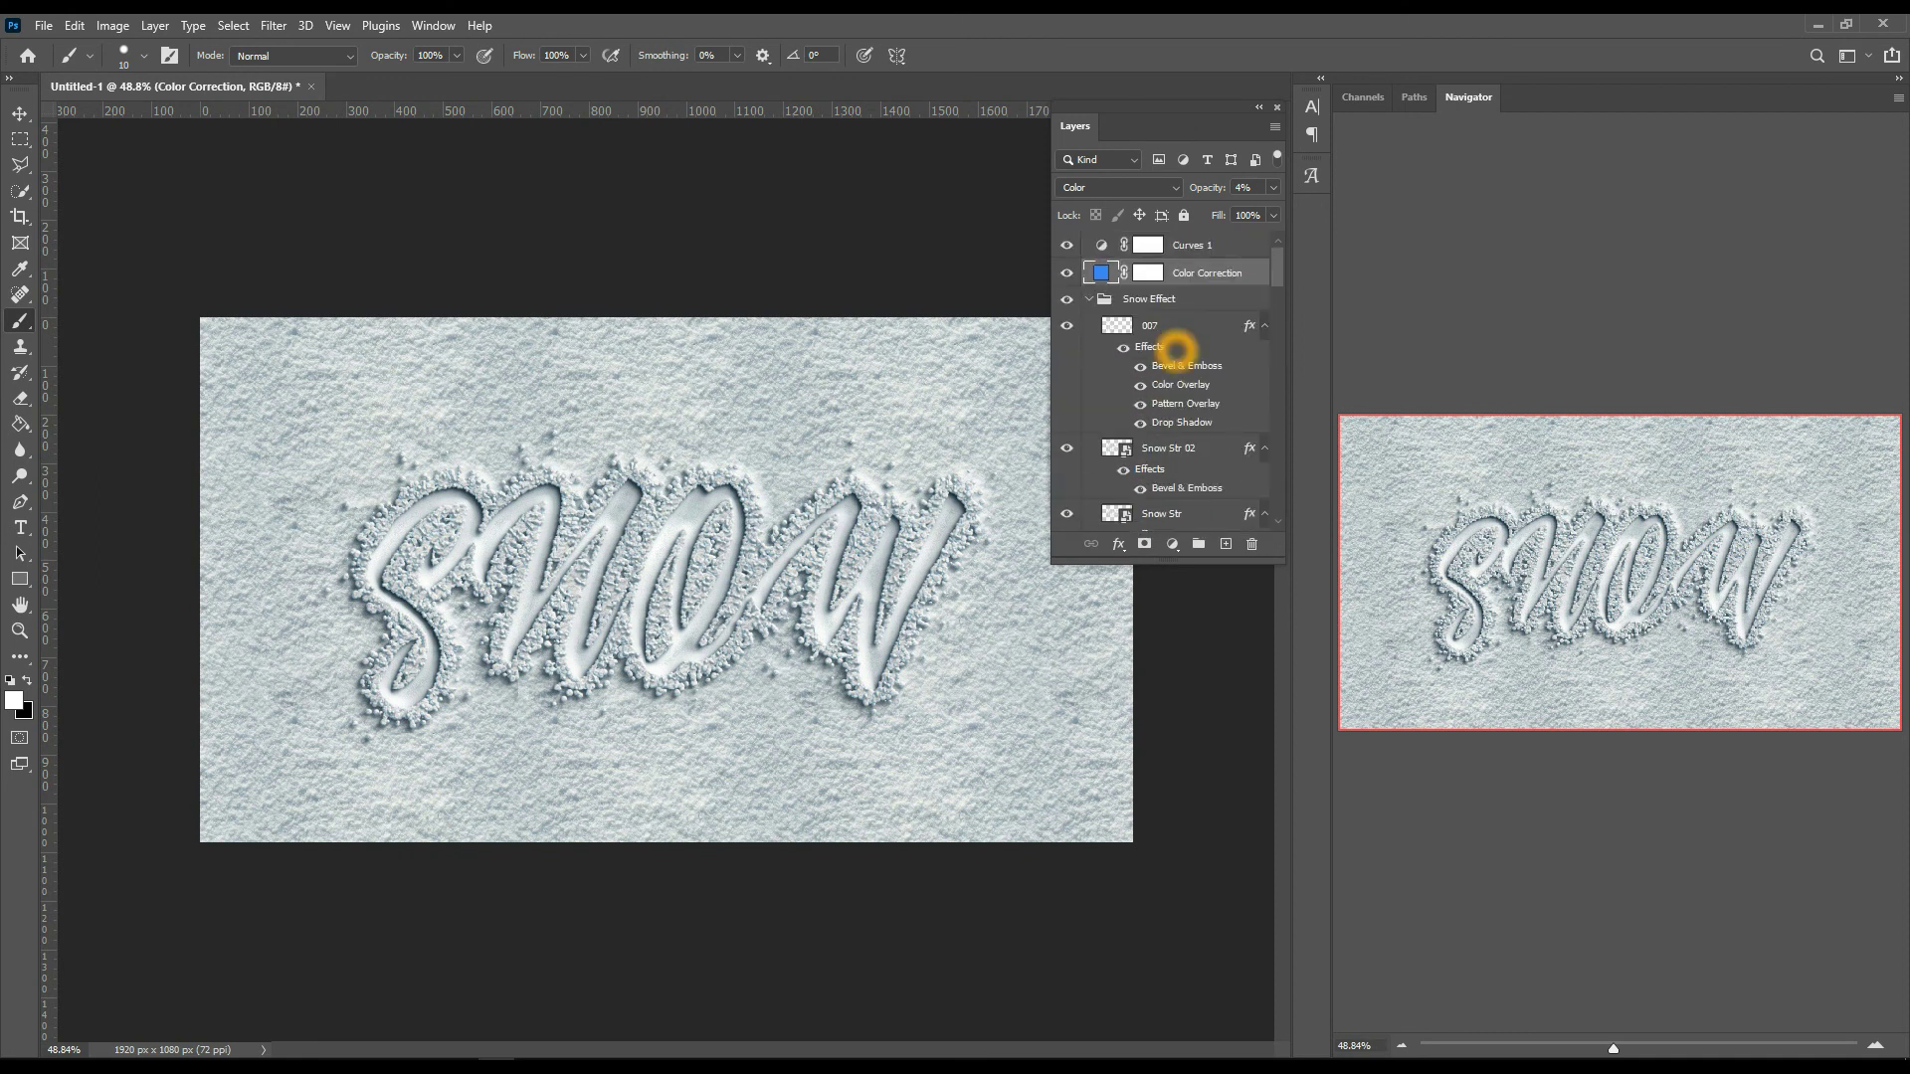
key("alt+bracketright")
scroll(679, 485, "up", 1)
scroll(680, 483, "down", 1)
scroll(686, 527, "up", 1)
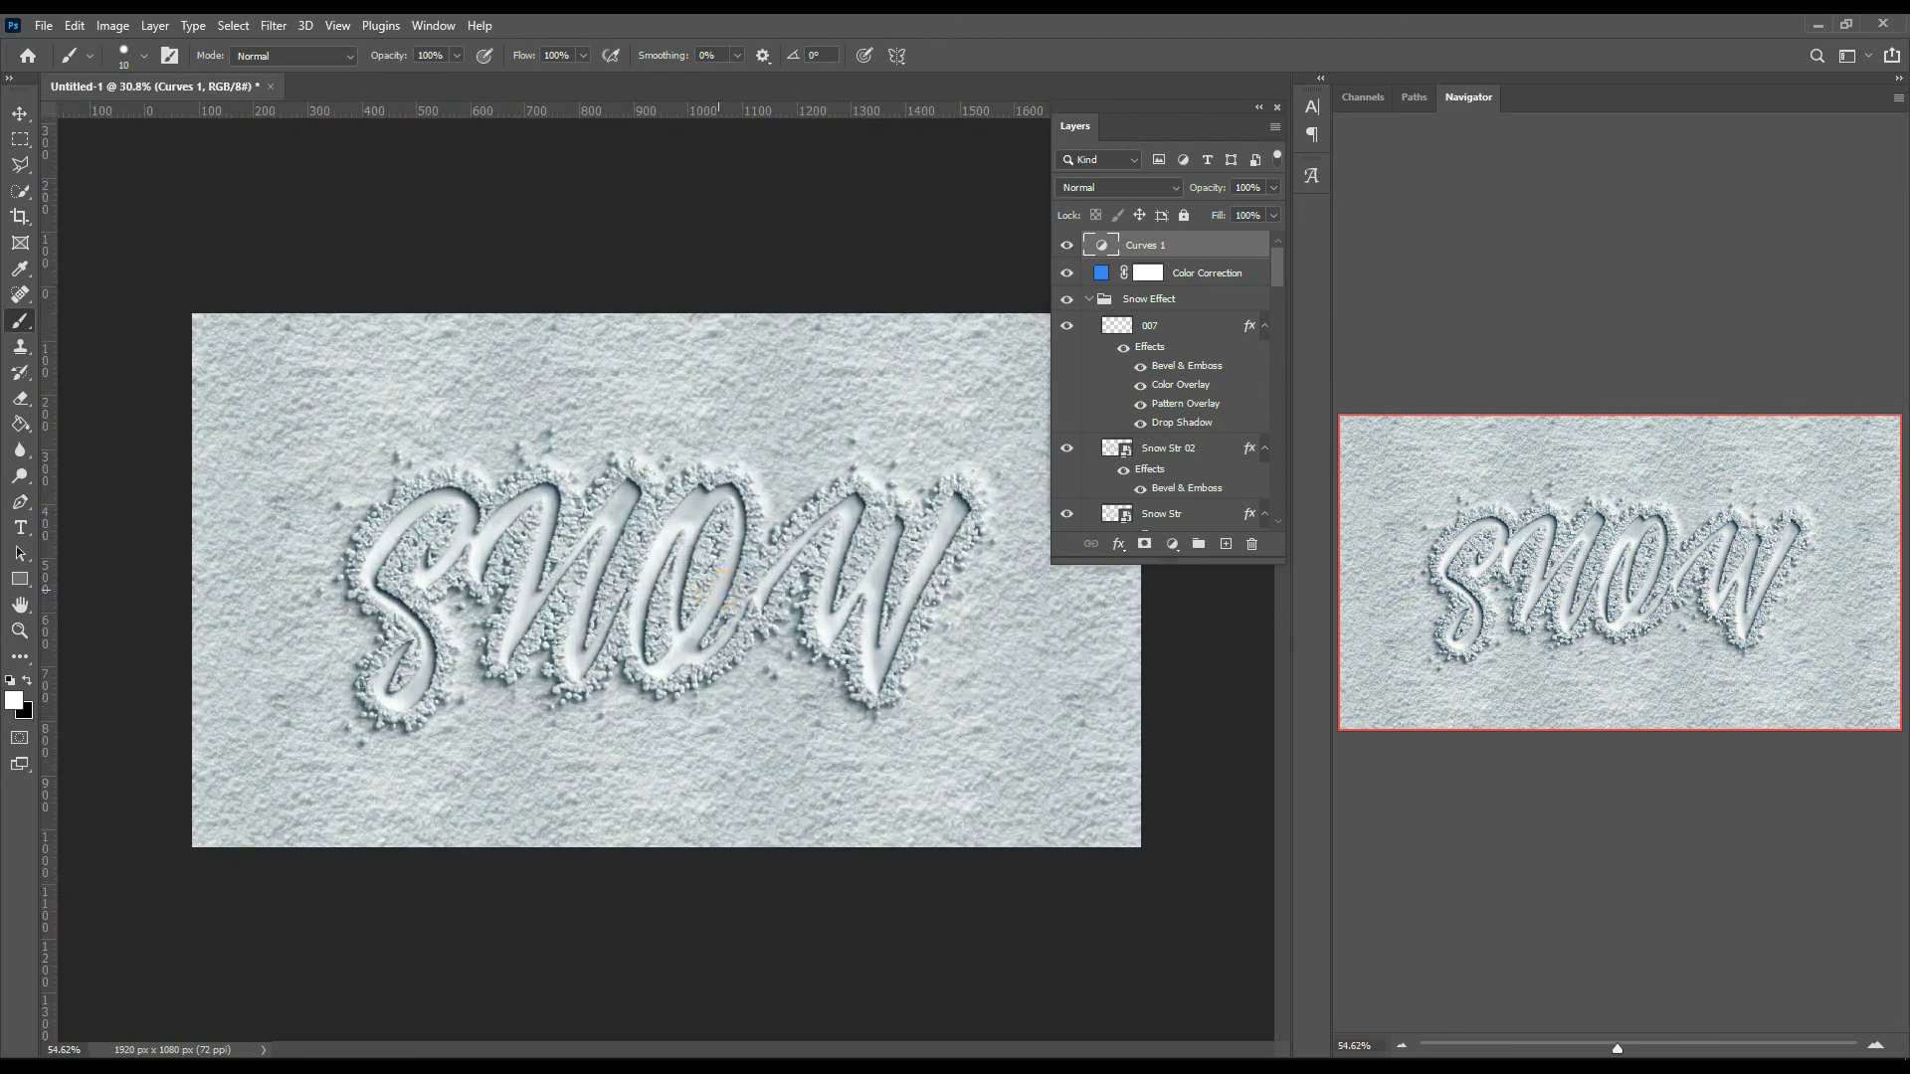
scroll(691, 557, "up", 1)
scroll(696, 582, "up", 1)
scroll(697, 582, "down", 1)
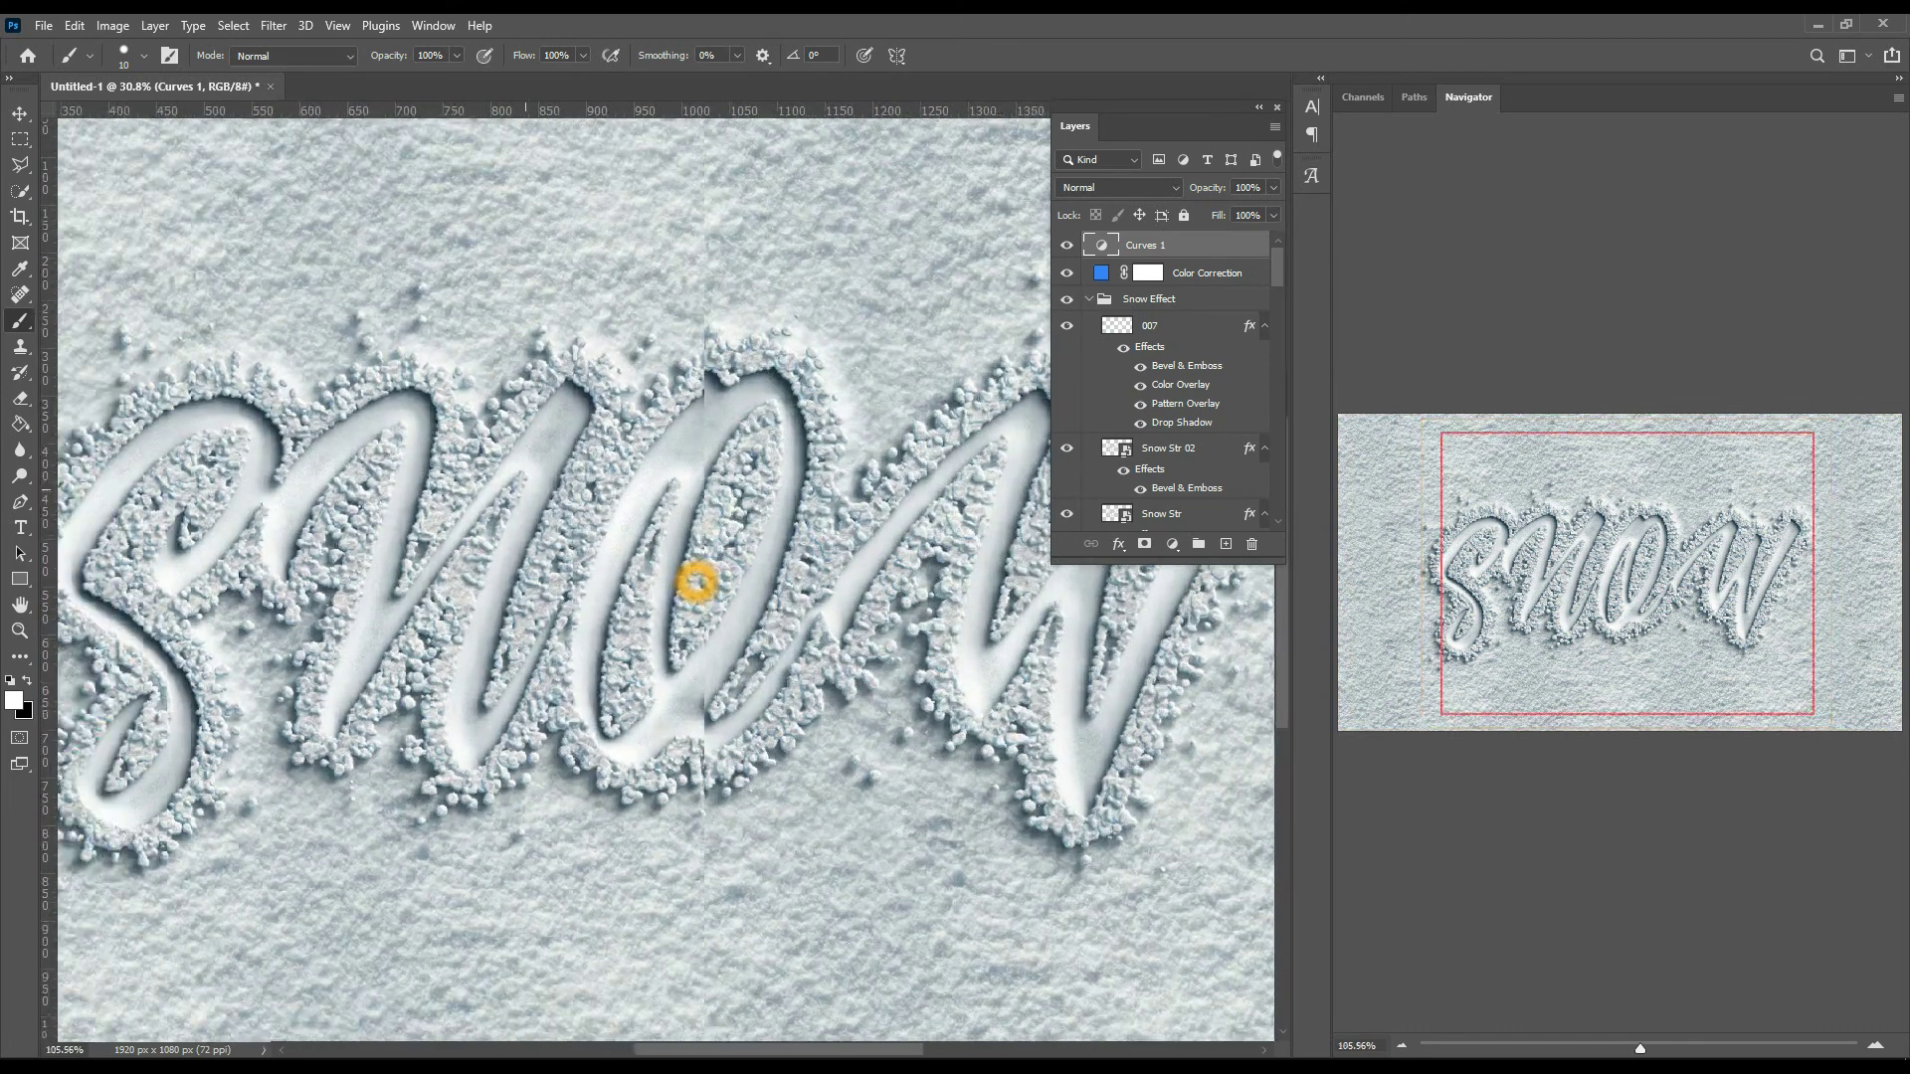
scroll(696, 582, "down", 1)
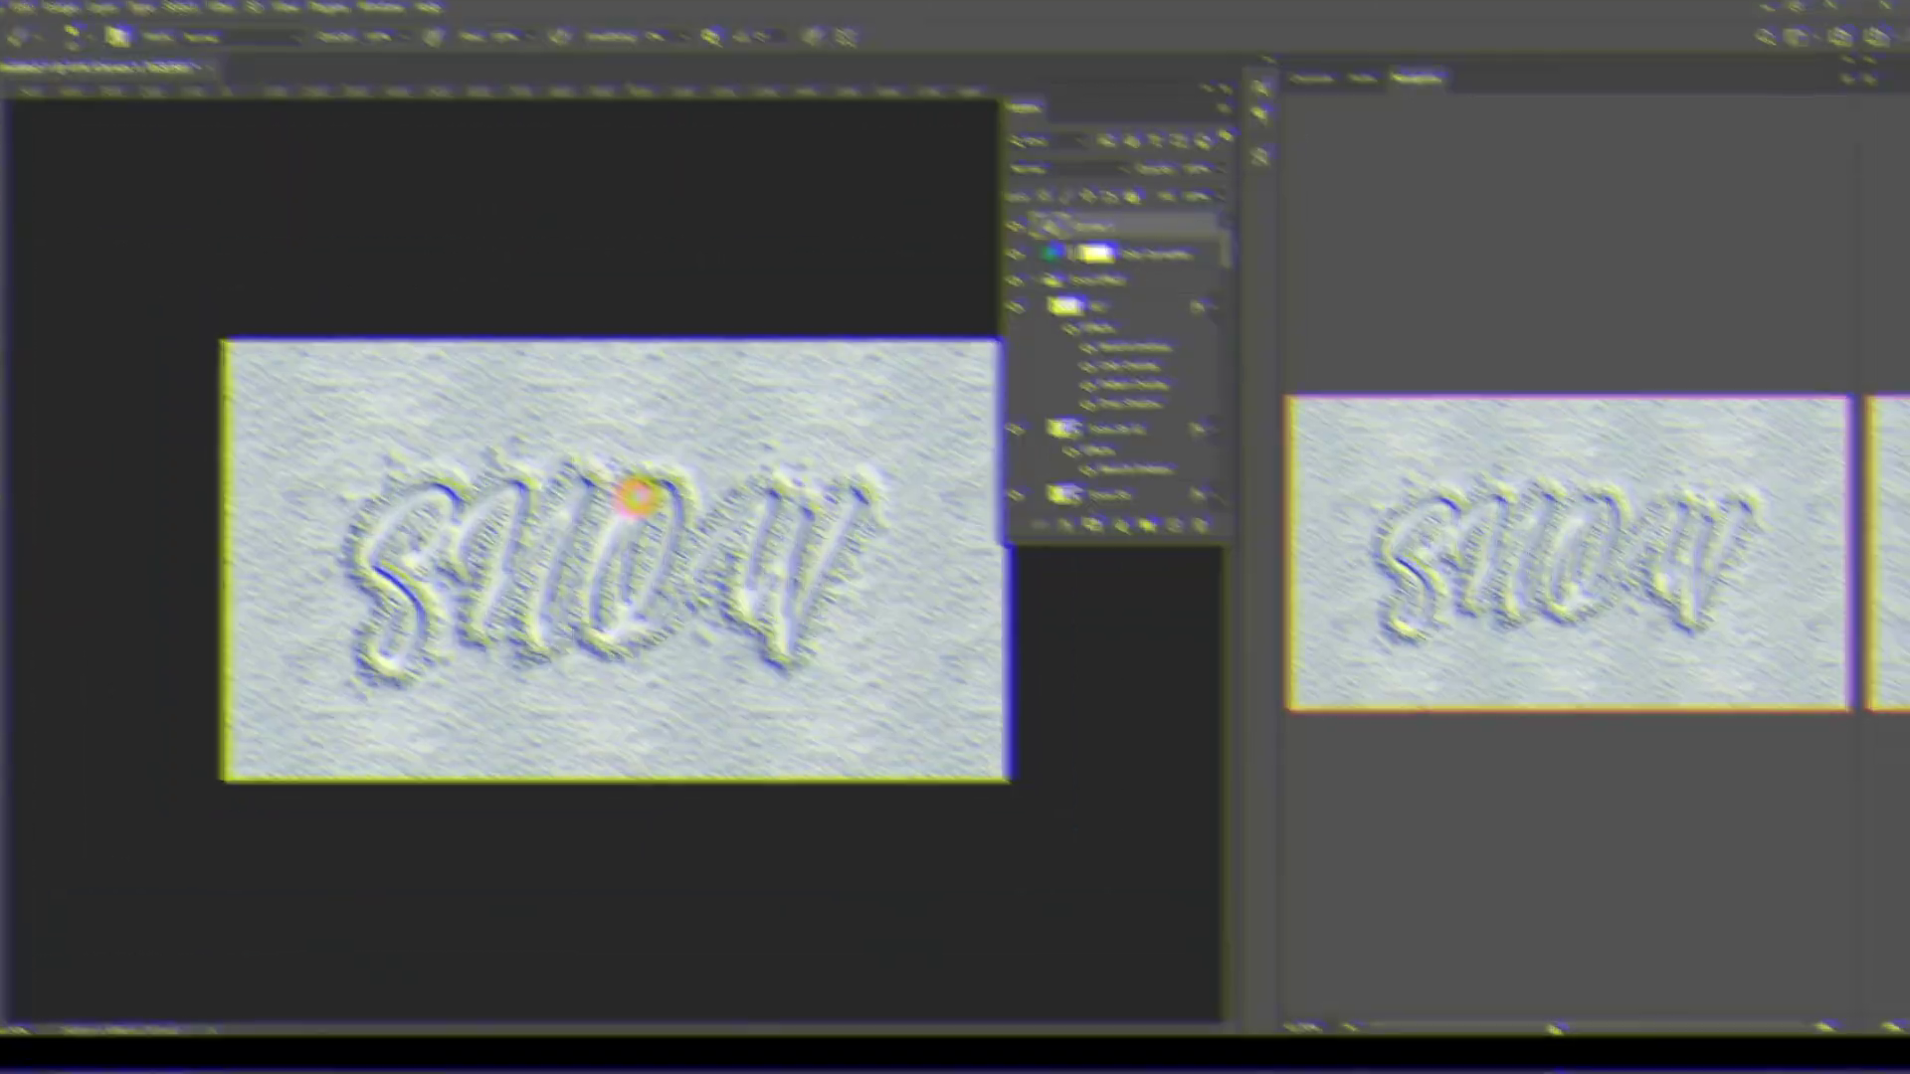